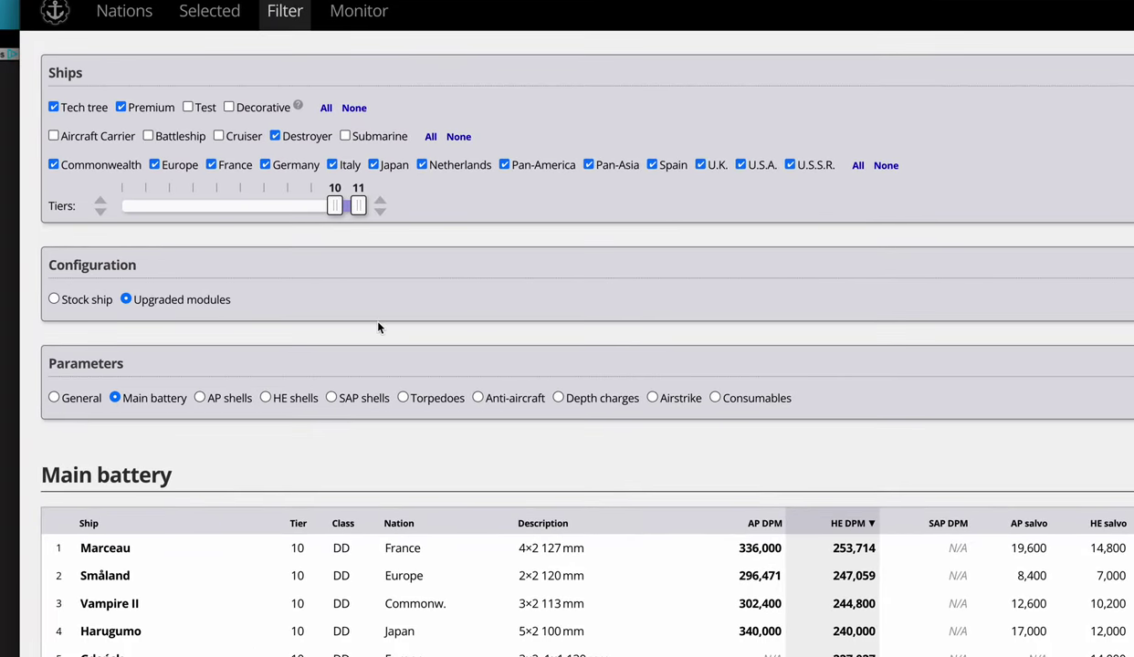
- Review the main battery table of tier 10 and 11 destroyers, comparing the ships by HE DPM
{"action": "scroll", "coordinate": [215, 291], "scroll_direction": "down", "scroll_amount": 3}
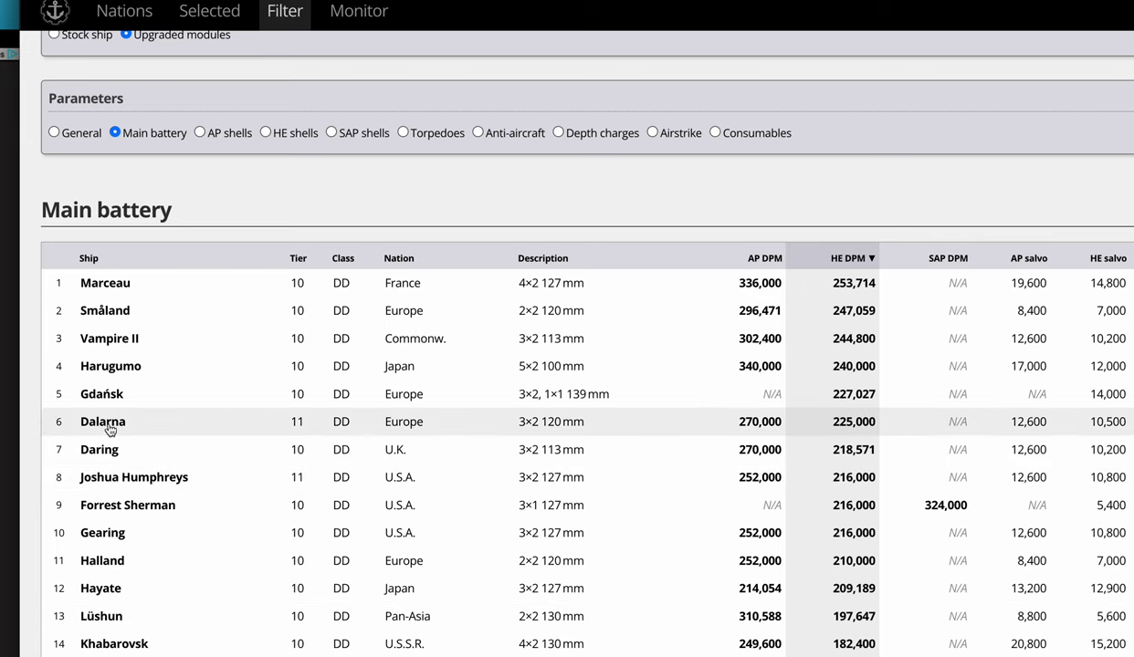
{"action": "scroll", "coordinate": [119, 420], "scroll_direction": "down", "scroll_amount": 3}
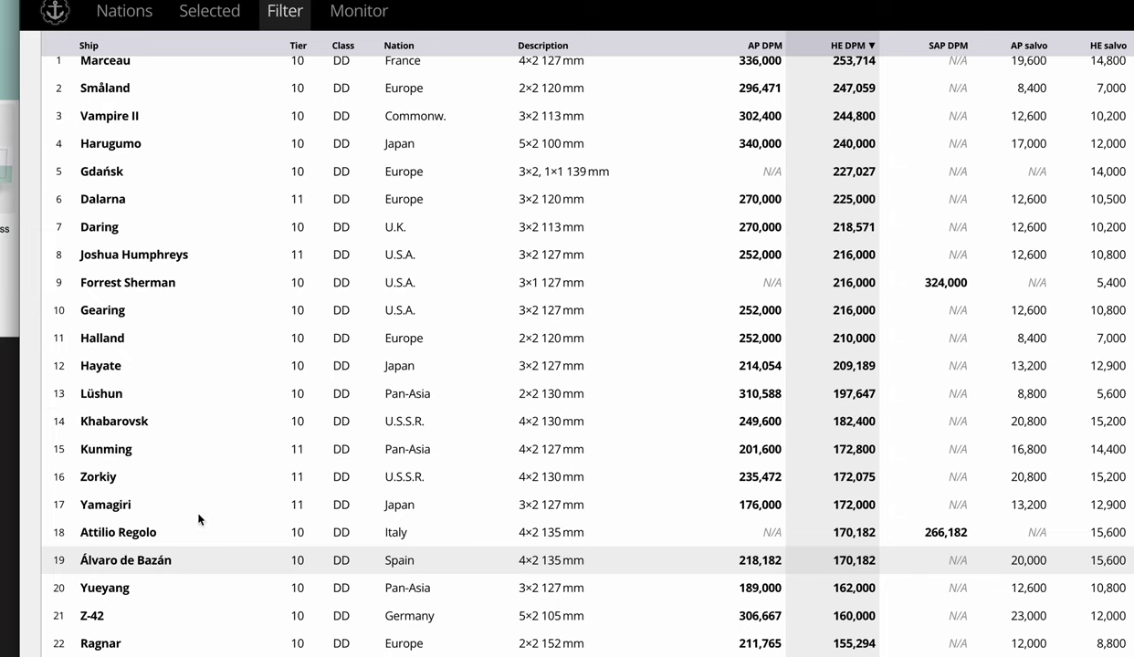
{"action": "scroll", "coordinate": [286, 213], "scroll_direction": "up", "scroll_amount": 5}
{"action": "scroll", "coordinate": [278, 253], "scroll_direction": "down", "scroll_amount": 5}
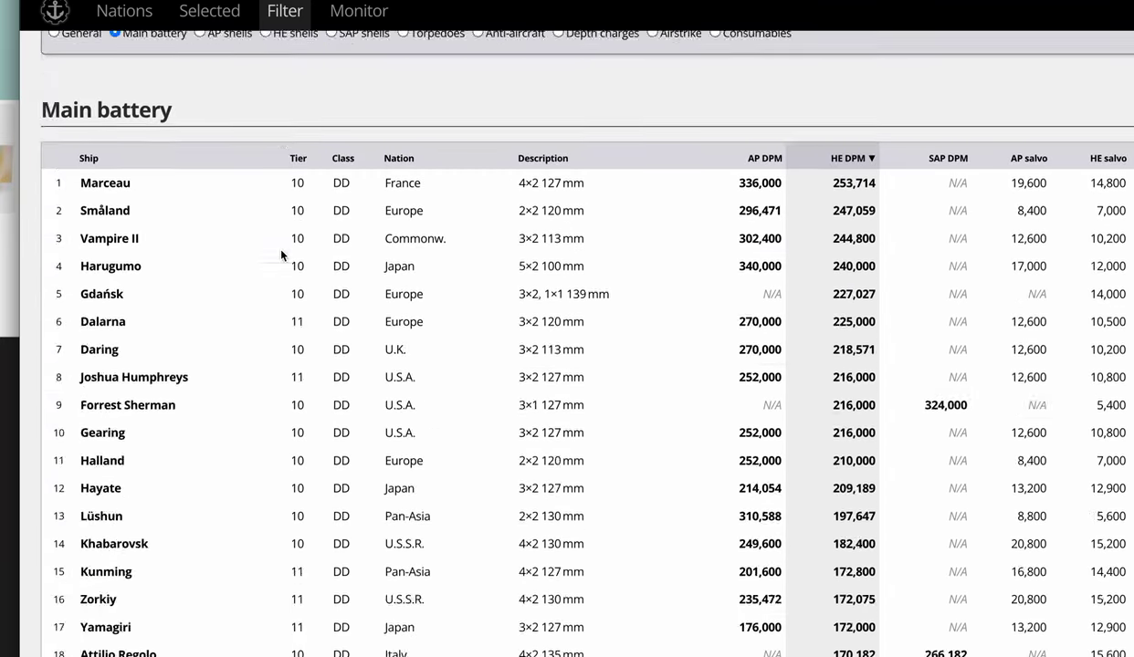
{"action": "scroll", "coordinate": [398, 90], "scroll_direction": "down", "scroll_amount": 3}
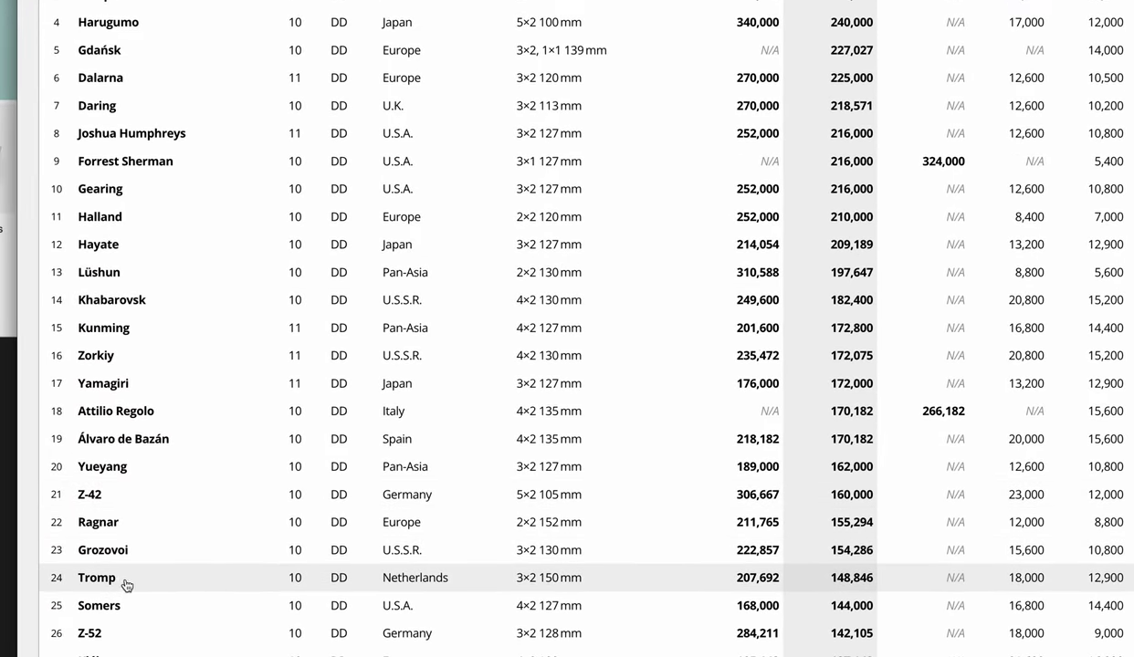
{"action": "scroll", "coordinate": [128, 575], "scroll_direction": "up", "scroll_amount": 1}
{"action": "scroll", "coordinate": [127, 577], "scroll_direction": "up", "scroll_amount": 5}
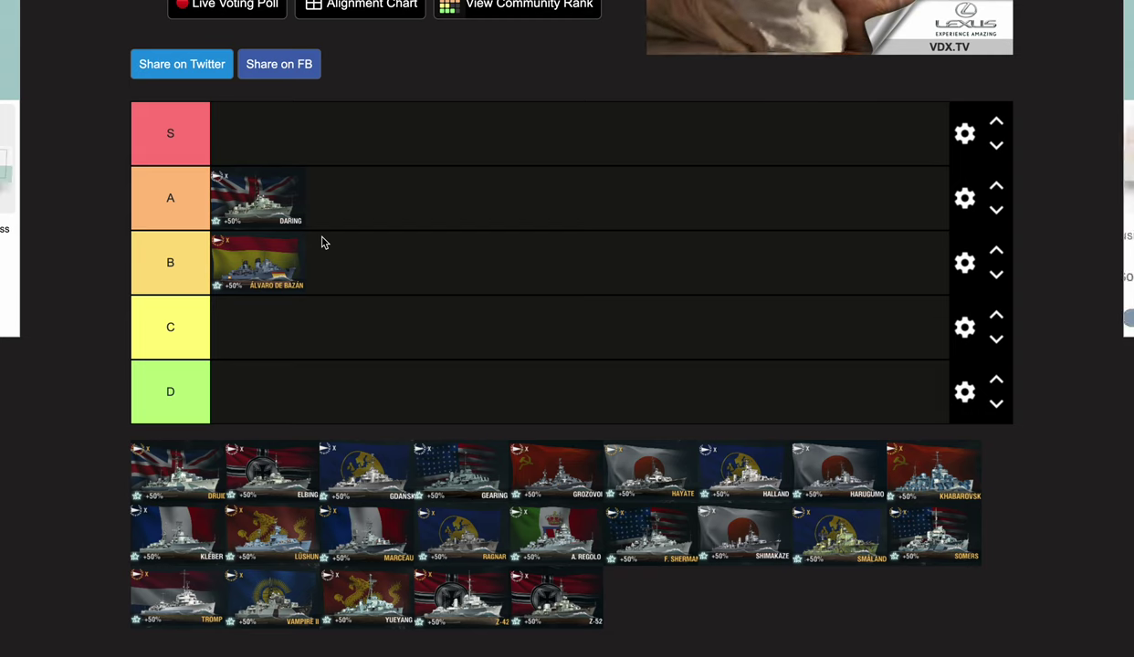
- Switch to the Tier X DD tier list and place the Druid card in the S tier
{"action": "scroll", "coordinate": [321, 242], "scroll_direction": "up", "scroll_amount": 3}
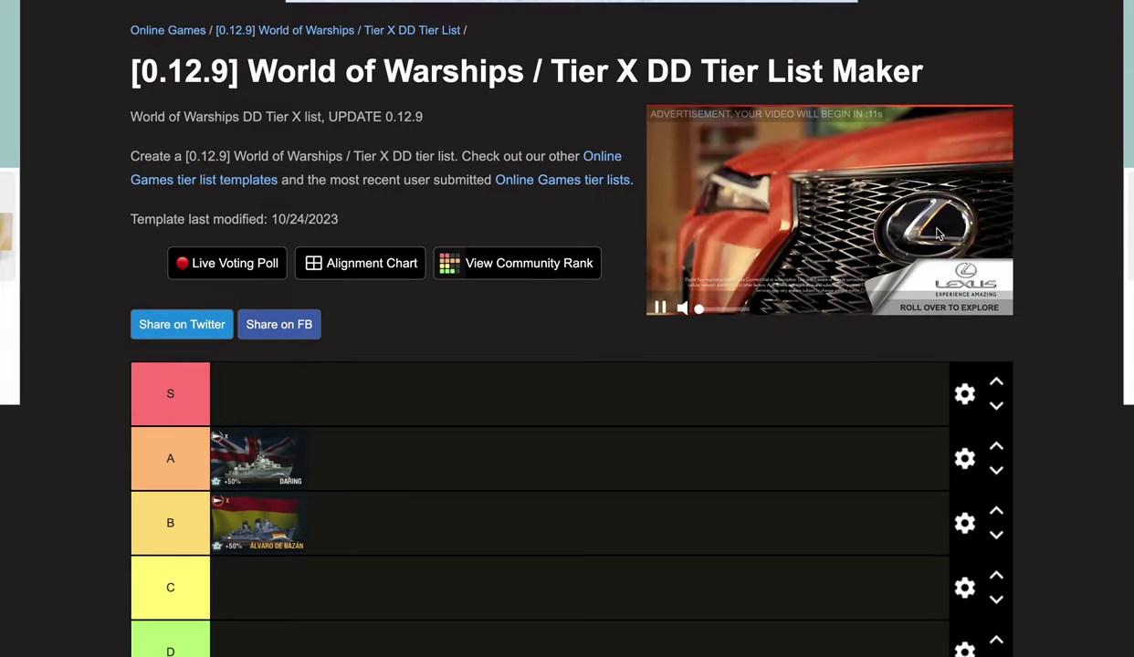
{"action": "scroll", "coordinate": [479, 402], "scroll_direction": "down", "scroll_amount": 4}
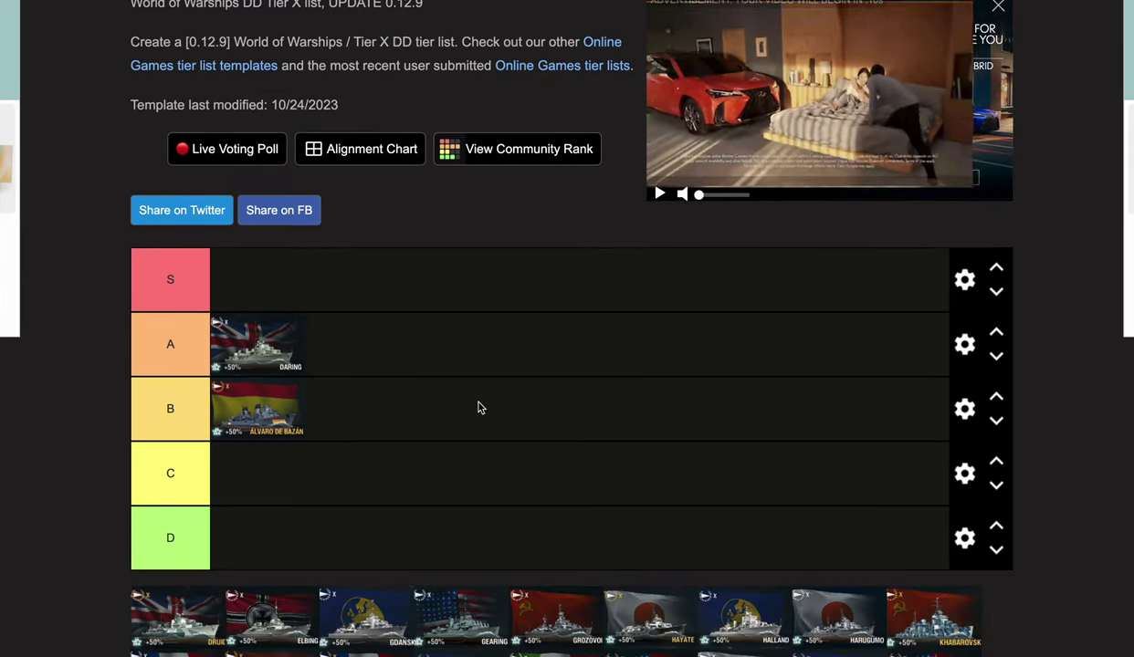
{"action": "left_click_drag", "start_coordinate": [178, 420], "coordinate": [306, 92]}
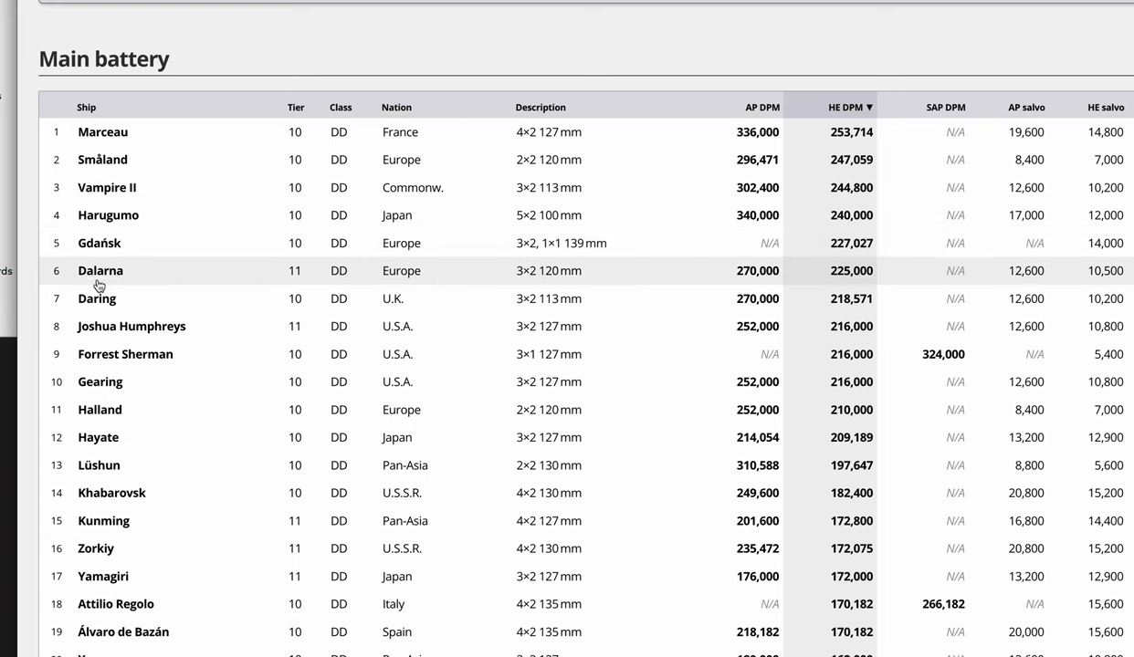
- Examine Druid's main battery and AP shell statistics in the ship database, including ricochet angles, initial speed, damage and fuse time
{"action": "scroll", "coordinate": [132, 521], "scroll_direction": "down", "scroll_amount": 2}
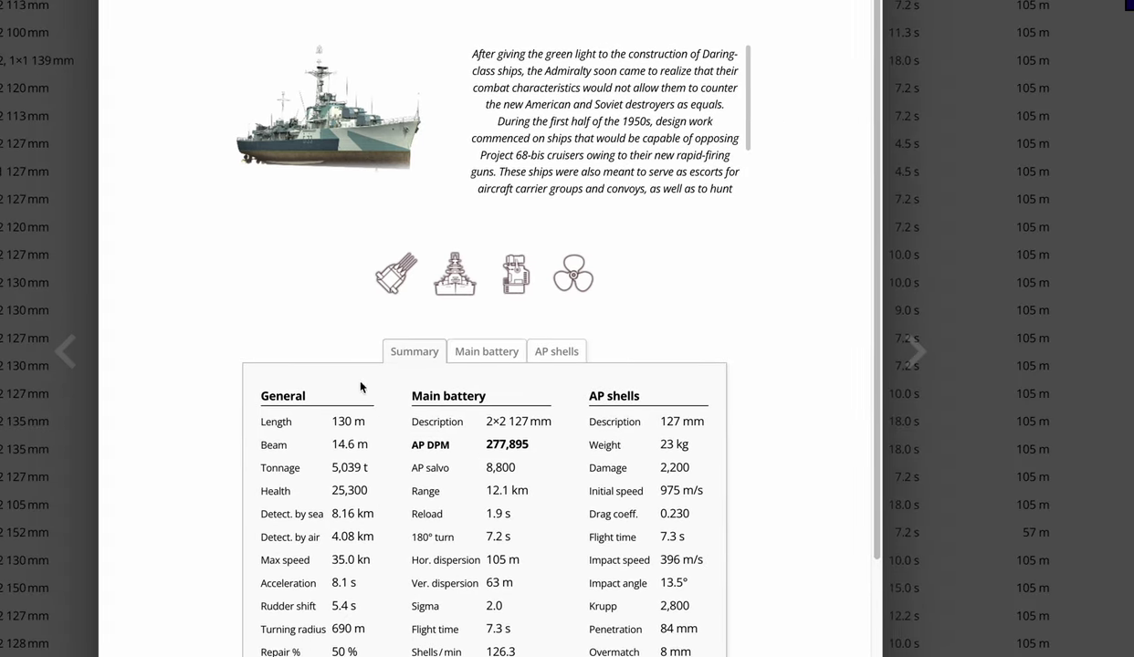
{"action": "left_click", "coordinate": [497, 363]}
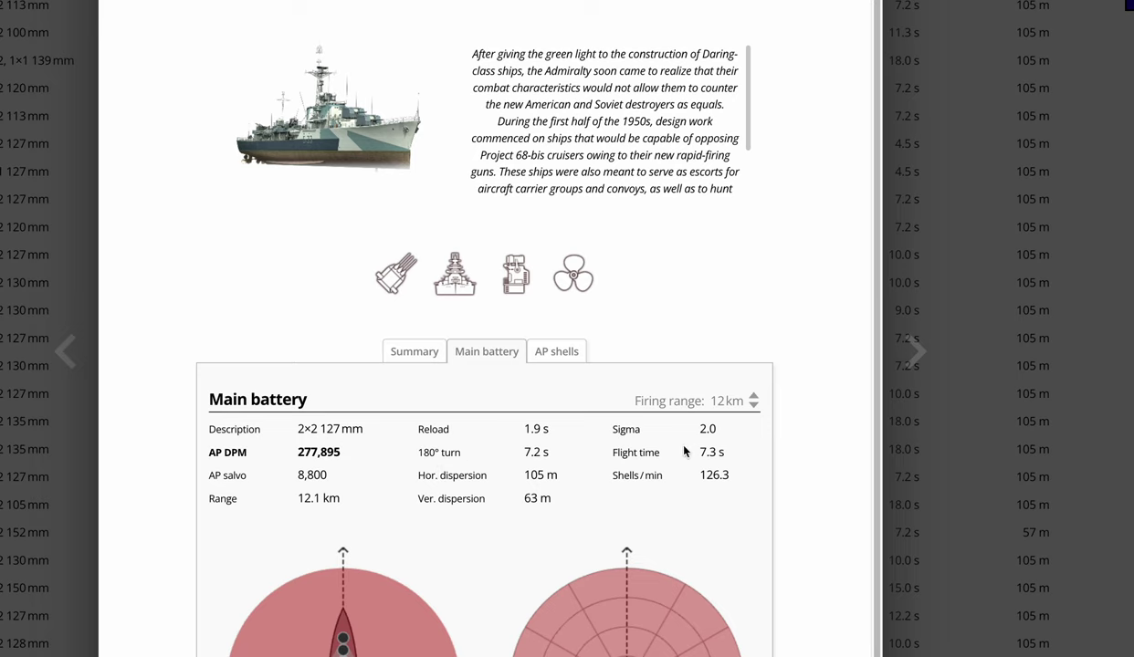
{"action": "left_click", "coordinate": [547, 353]}
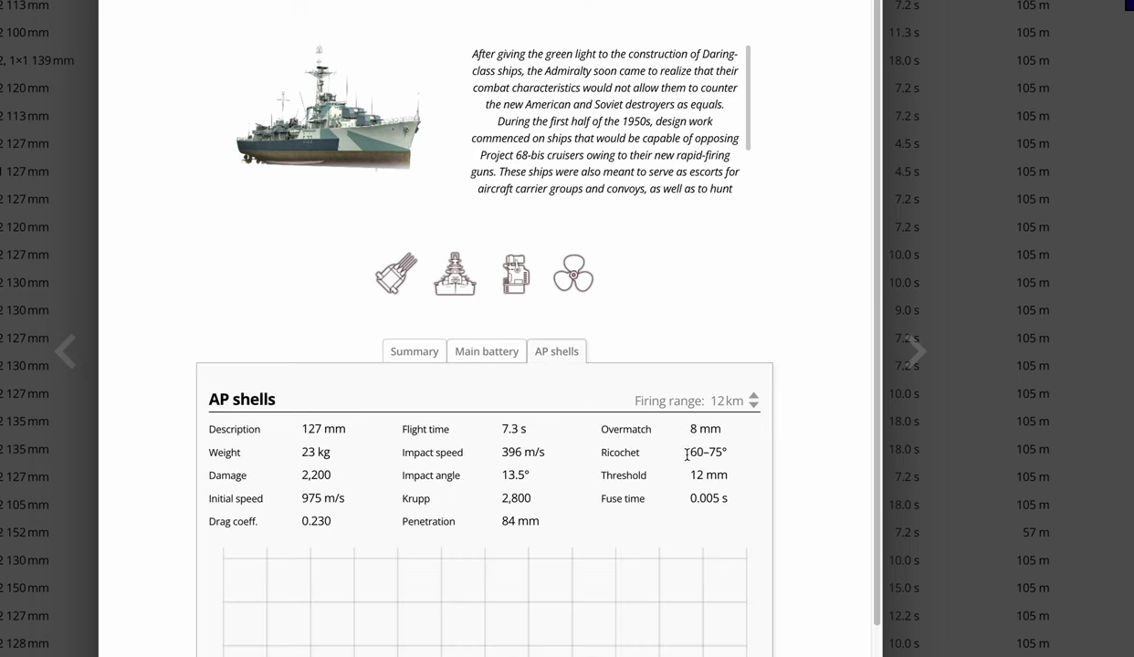
{"action": "left_click_drag", "start_coordinate": [690, 449], "coordinate": [722, 452]}
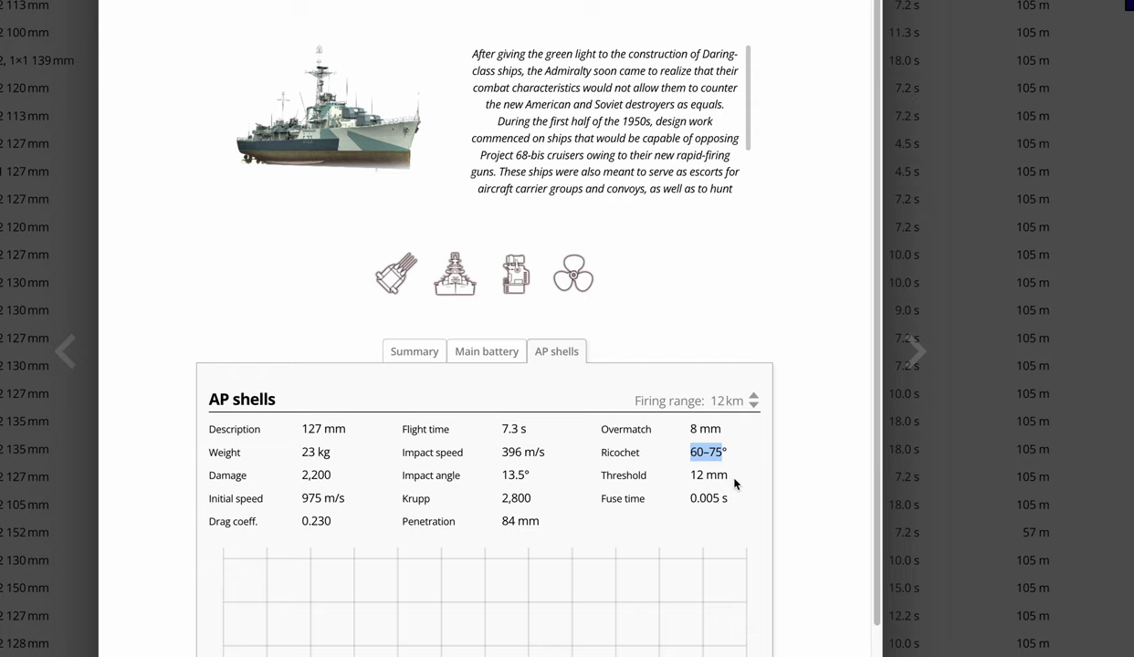
{"action": "left_click_drag", "start_coordinate": [305, 498], "coordinate": [370, 498]}
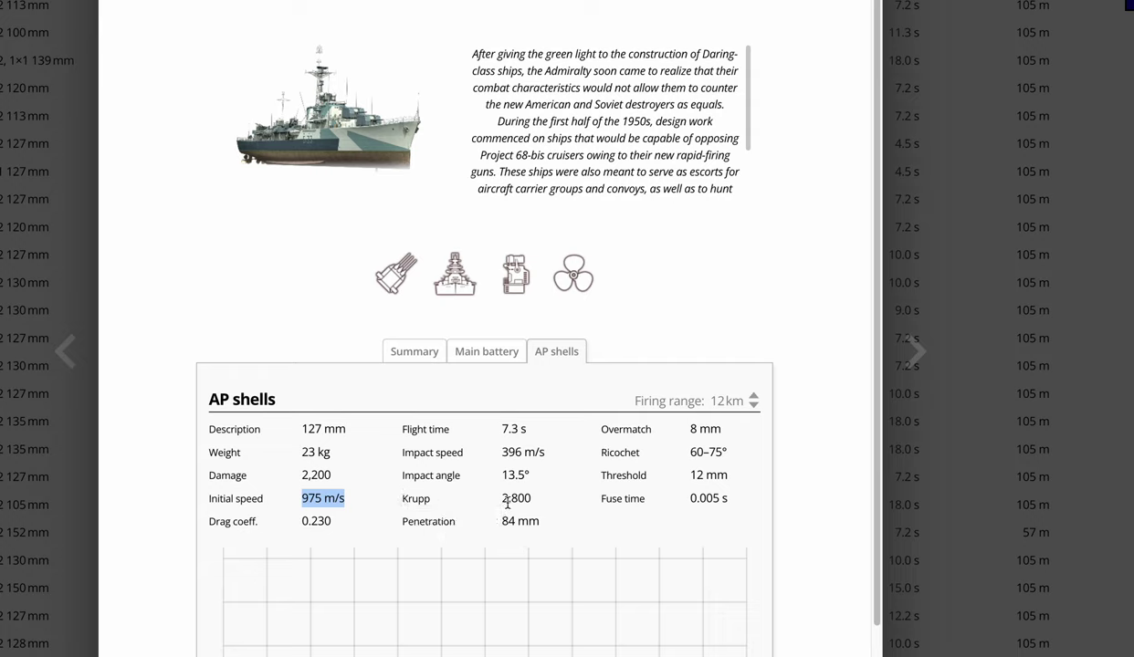
{"action": "double_click", "coordinate": [316, 474]}
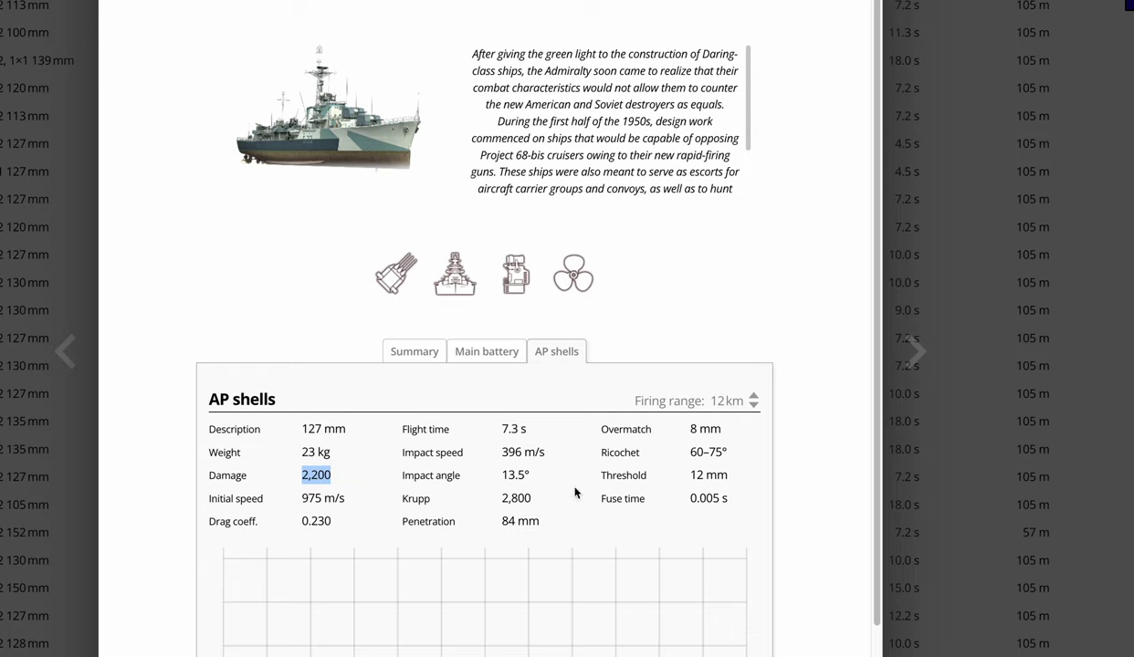
{"action": "left_click_drag", "start_coordinate": [687, 497], "coordinate": [716, 497]}
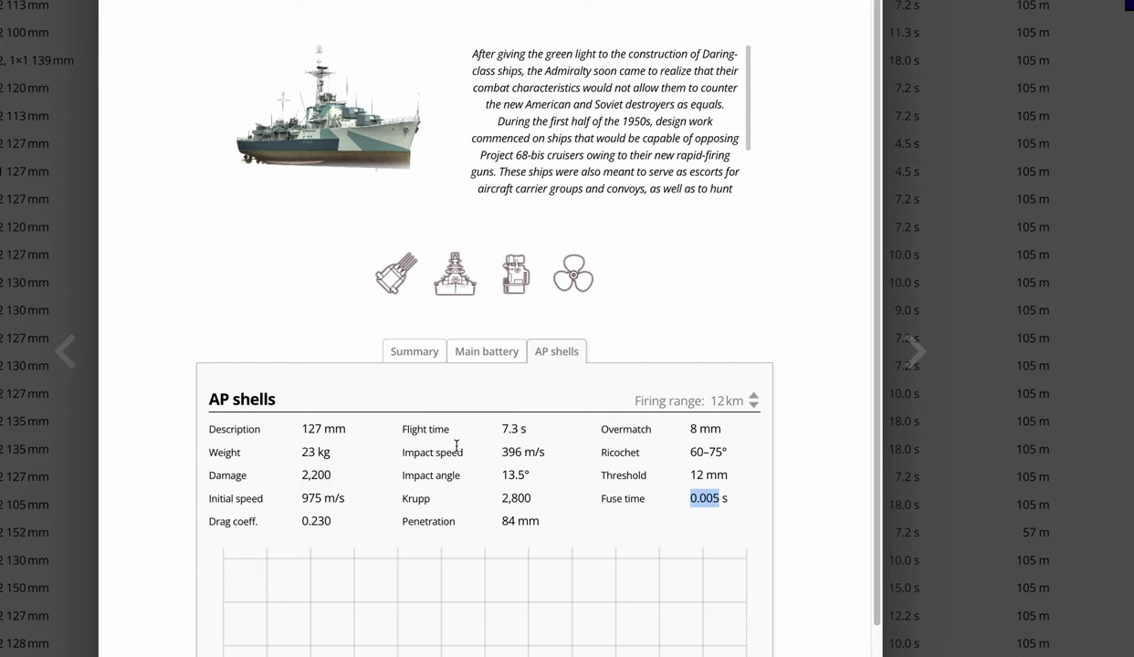
- Look over Druid's summary statistics and close the ship's details
{"action": "left_click", "coordinate": [417, 352]}
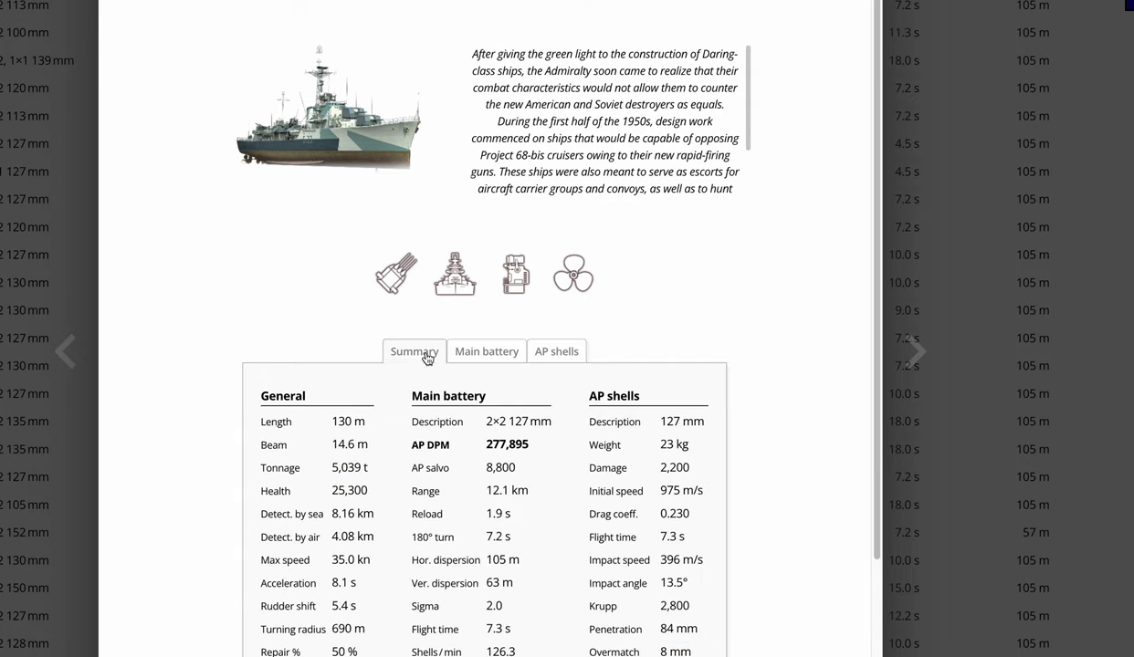
{"action": "scroll", "coordinate": [564, 493], "scroll_direction": "down", "scroll_amount": 2}
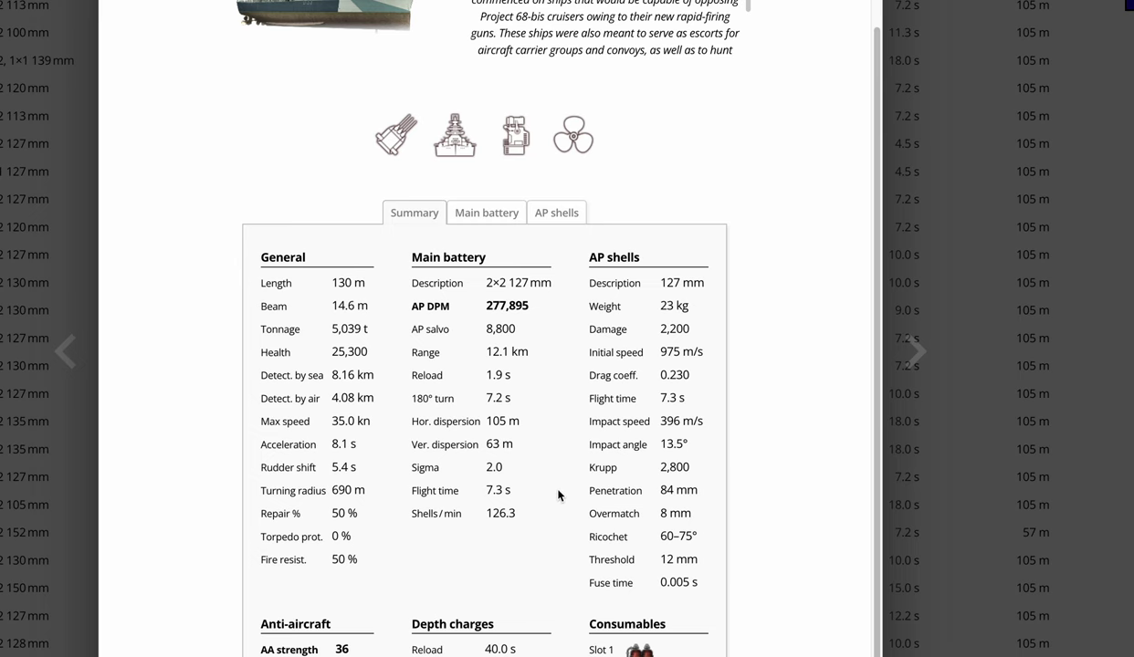
{"action": "scroll", "coordinate": [539, 468], "scroll_direction": "up", "scroll_amount": 2}
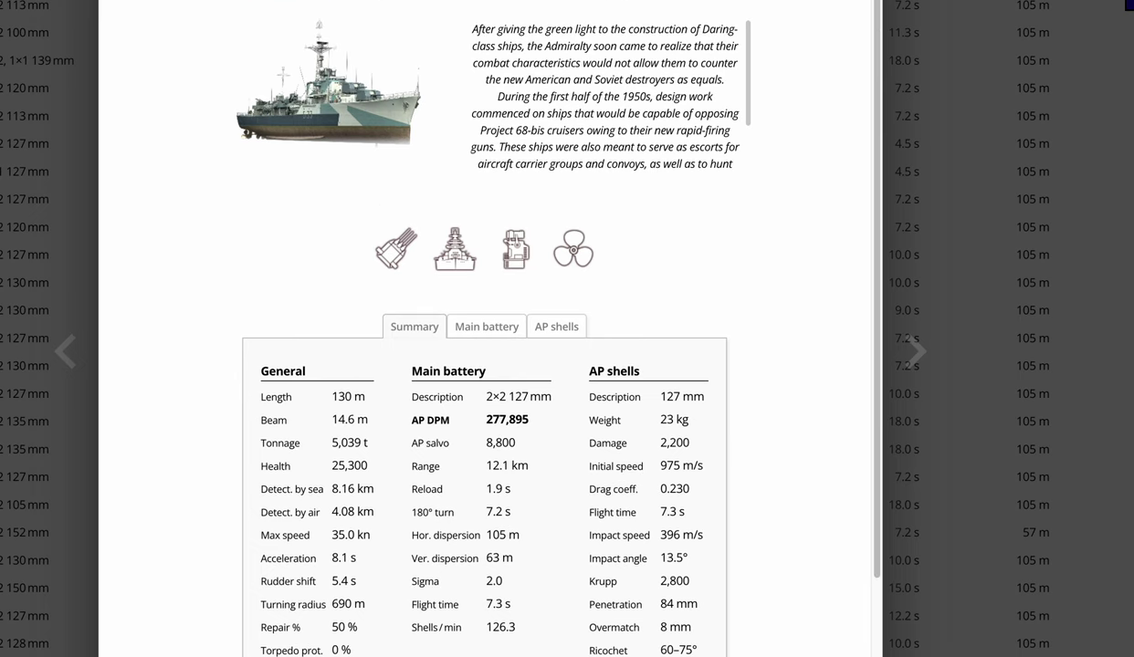
{"action": "key", "text": "Escape"}
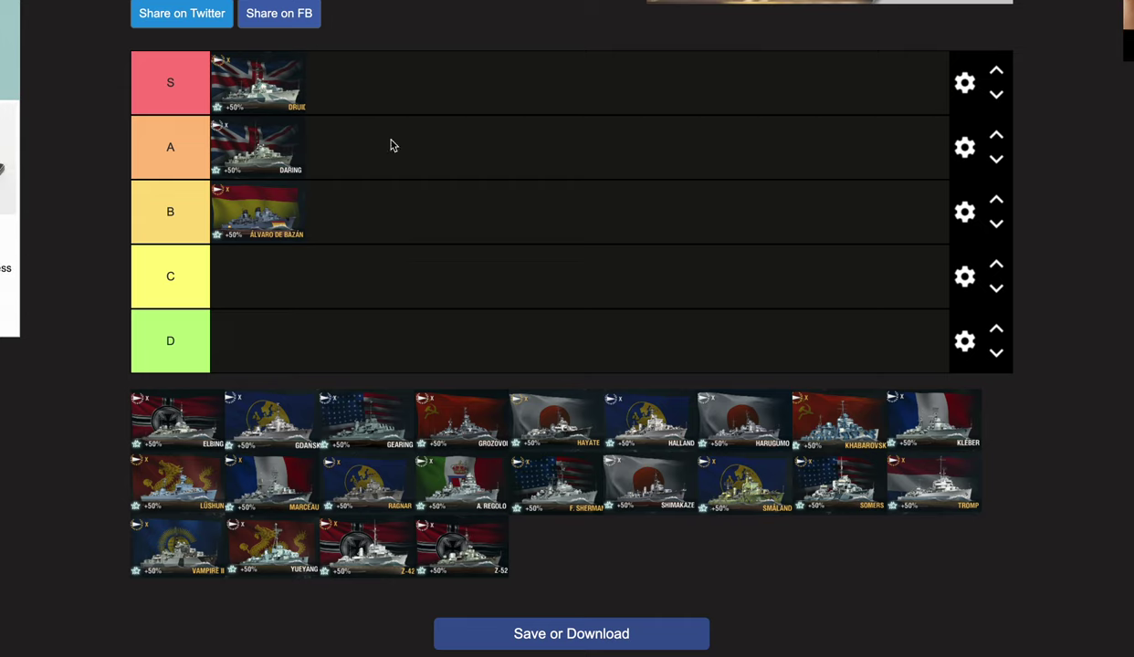
- Place the Elbing card in the tier list's S tier, after Druid
{"action": "scroll", "coordinate": [511, 202], "scroll_direction": "up", "scroll_amount": 1}
{"action": "scroll", "coordinate": [514, 208], "scroll_direction": "down", "scroll_amount": 1}
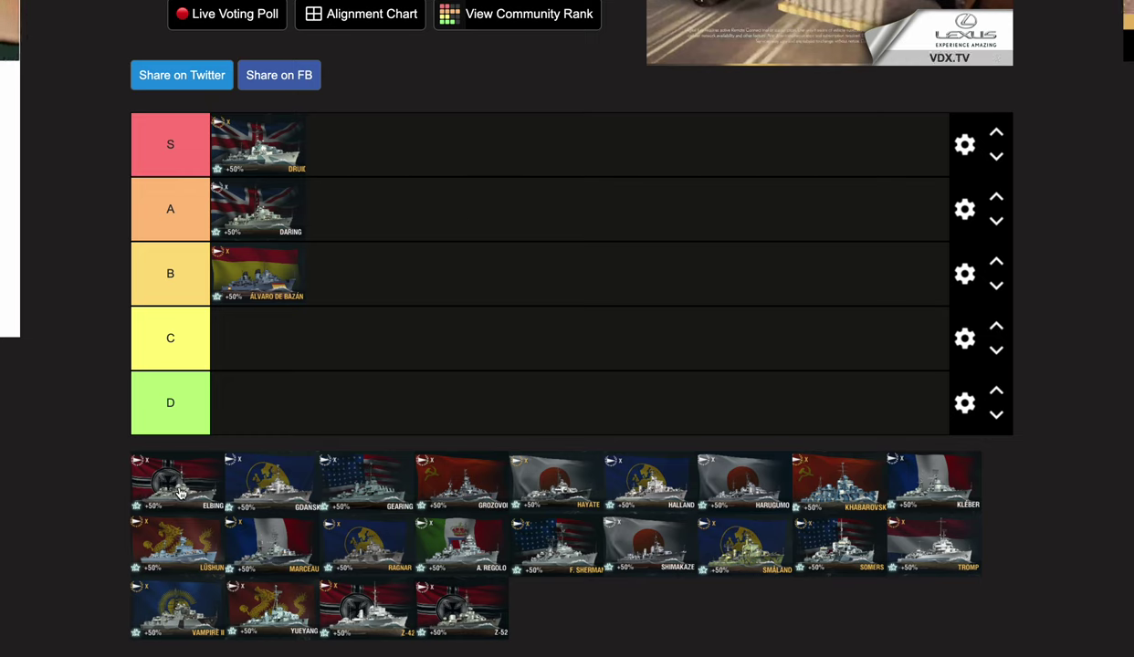
{"action": "left_click_drag", "start_coordinate": [179, 493], "coordinate": [361, 155]}
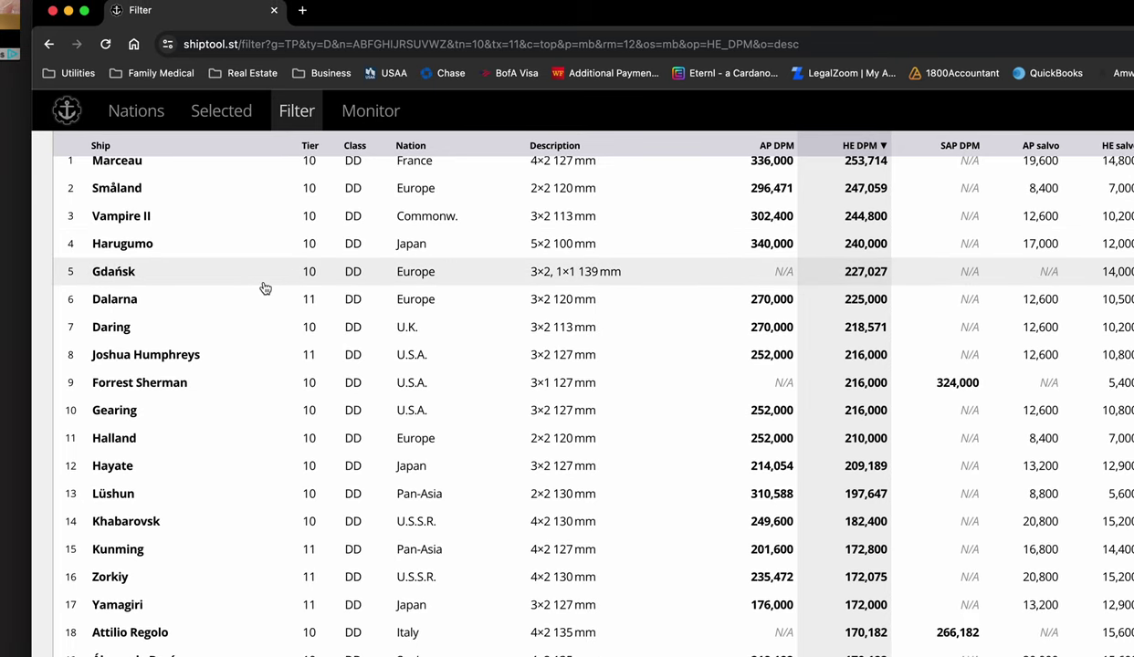
- Find Elbing in the ship database's destroyer table and open its details
{"action": "scroll", "coordinate": [215, 274], "scroll_direction": "up", "scroll_amount": 3}
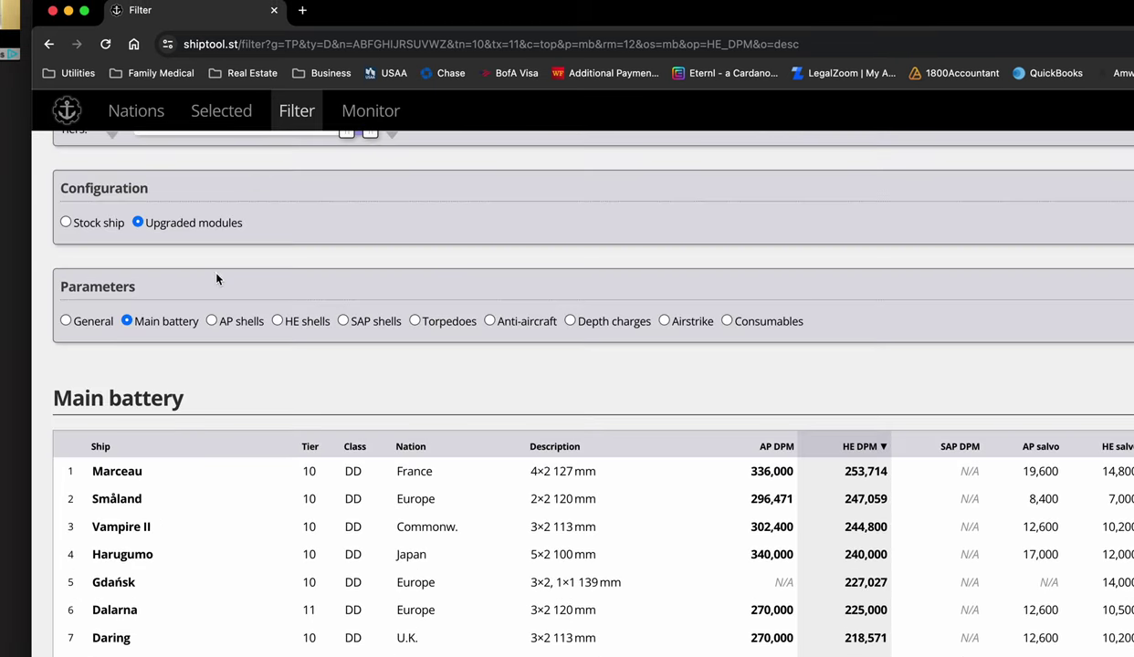
{"action": "scroll", "coordinate": [216, 278], "scroll_direction": "down", "scroll_amount": 5}
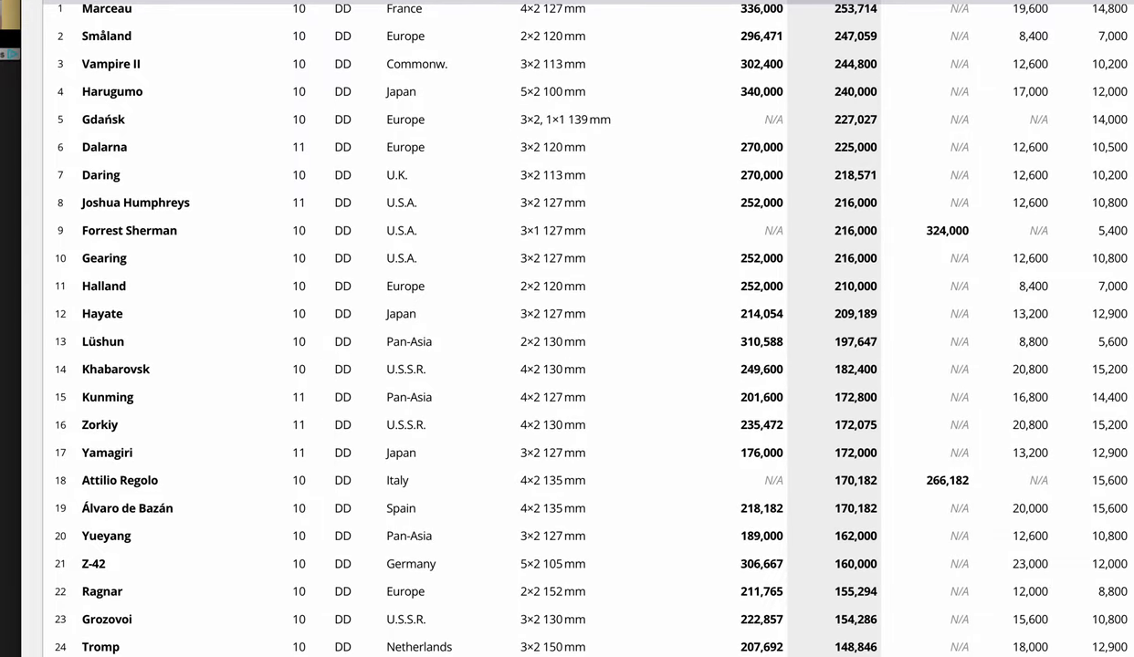
{"action": "scroll", "coordinate": [190, 566], "scroll_direction": "down", "scroll_amount": 1}
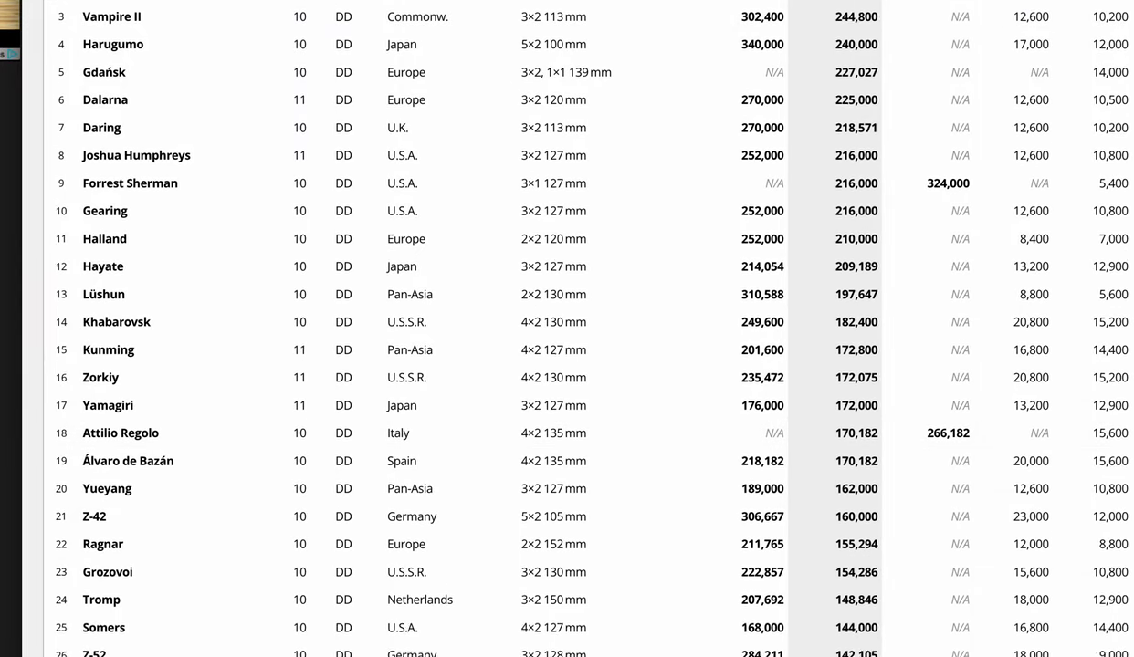
{"action": "left_click", "coordinate": [105, 578]}
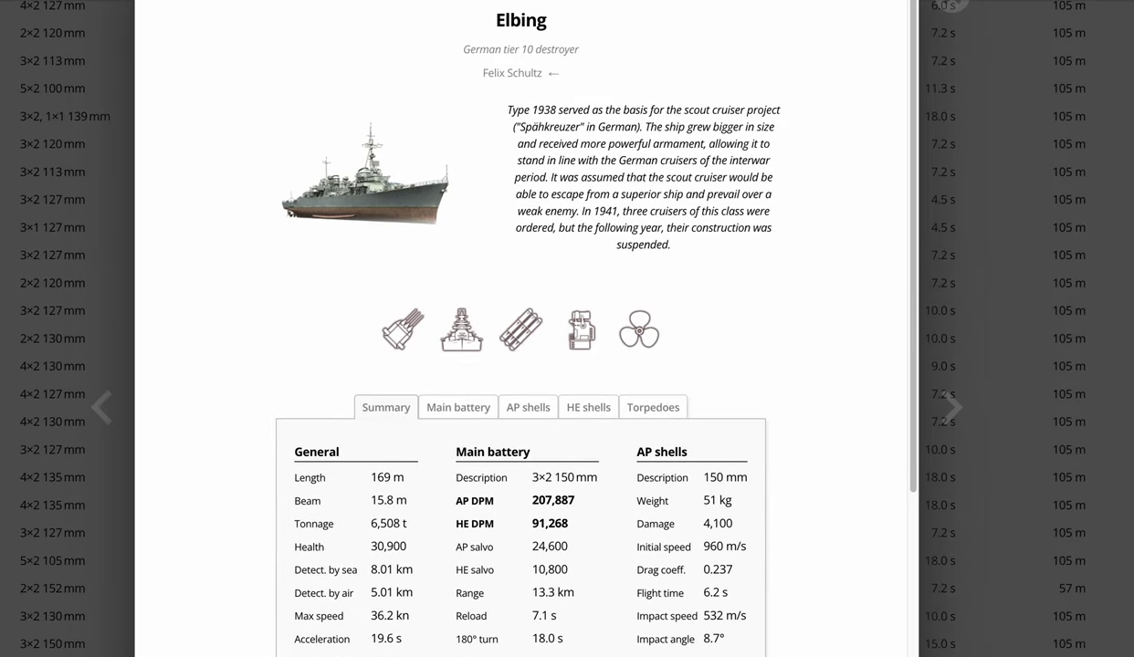
- Examine Elbing's main battery and AP shell statistics, including its ricochet angles and fuse time
{"action": "left_click", "coordinate": [460, 407]}
{"action": "scroll", "coordinate": [500, 502], "scroll_direction": "down", "scroll_amount": 1}
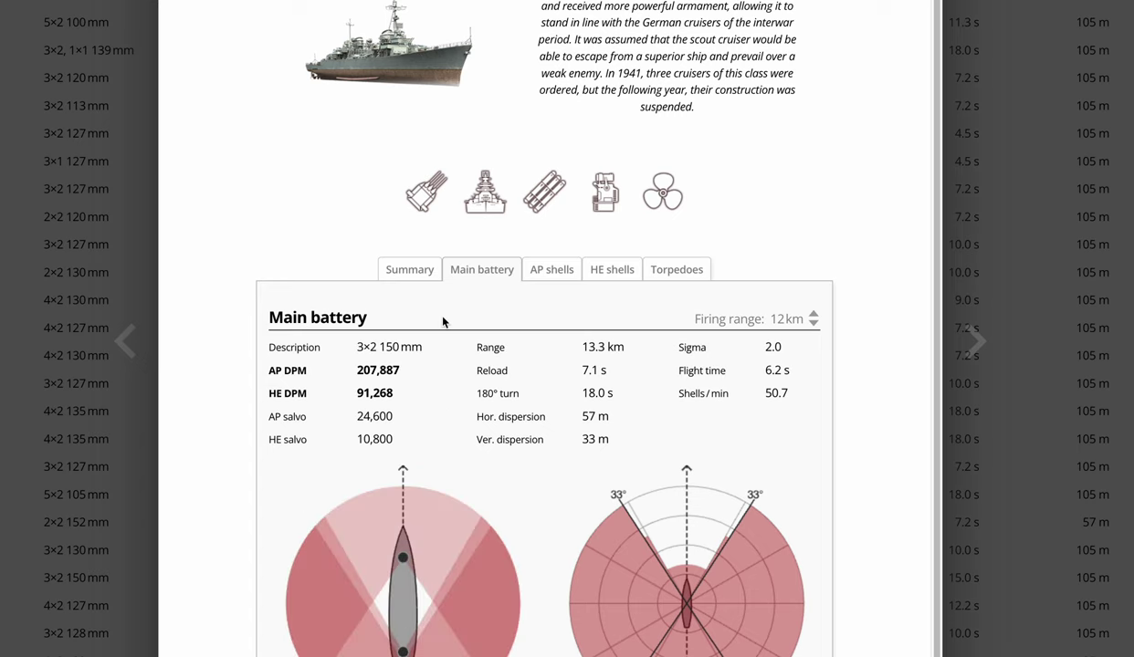
{"action": "left_click", "coordinate": [546, 269]}
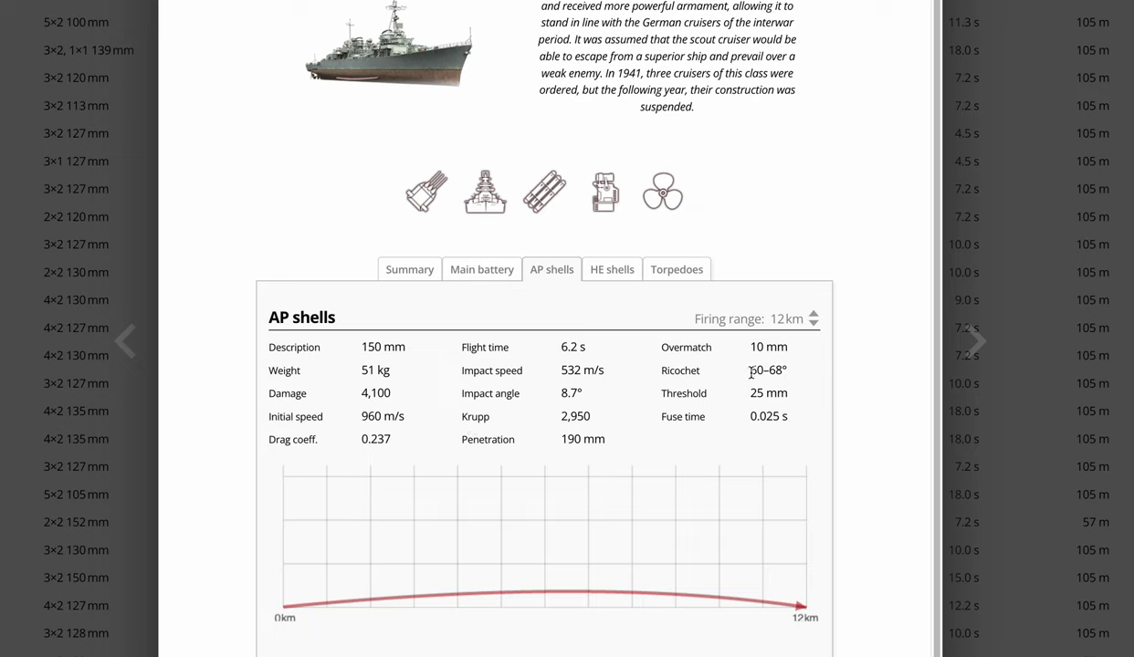
{"action": "left_click_drag", "start_coordinate": [751, 372], "coordinate": [786, 362]}
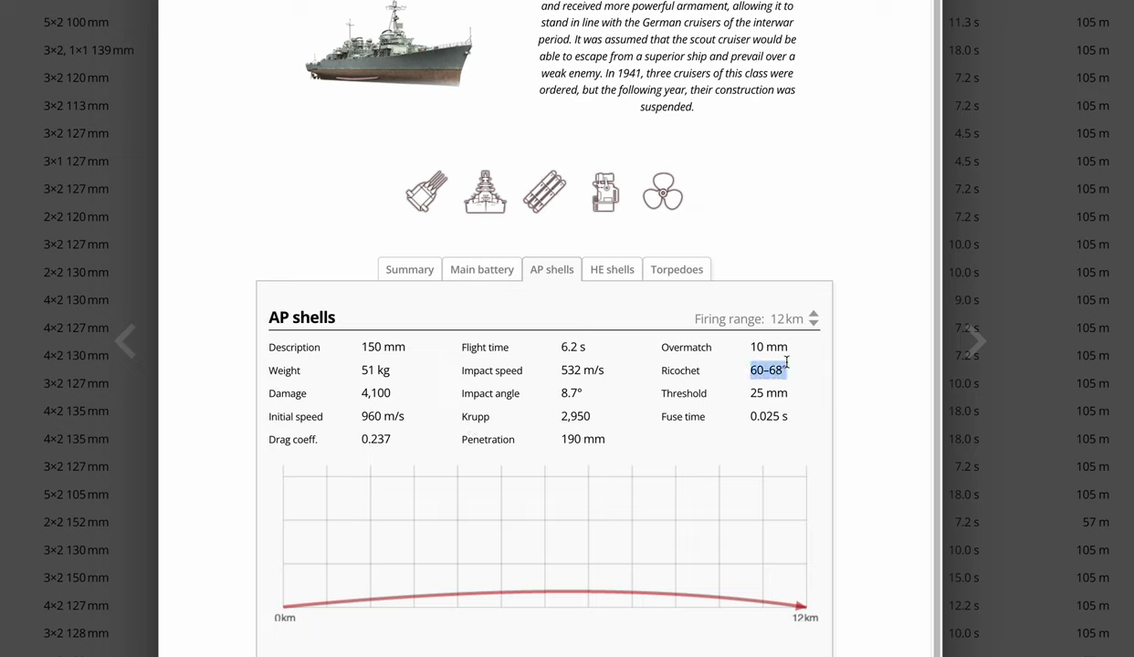
{"action": "left_click", "coordinate": [753, 416]}
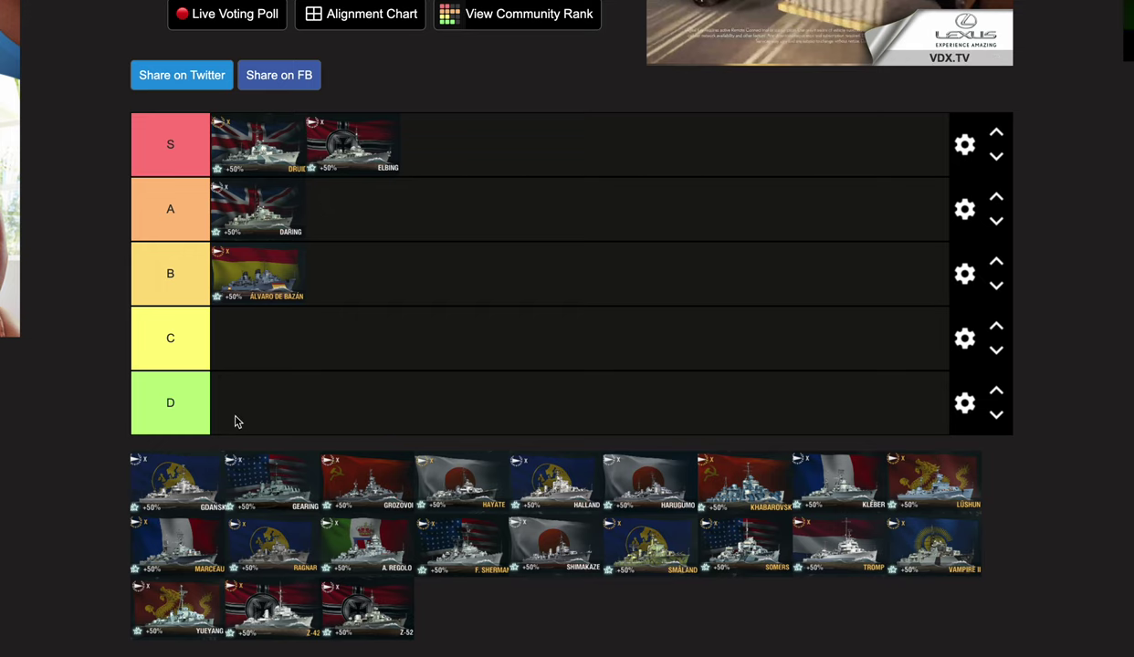
- Place the Gdańsk card in the tier list's A tier and move it down to the B tier, after Álvaro de Bazán
{"action": "left_click_drag", "start_coordinate": [173, 488], "coordinate": [376, 243]}
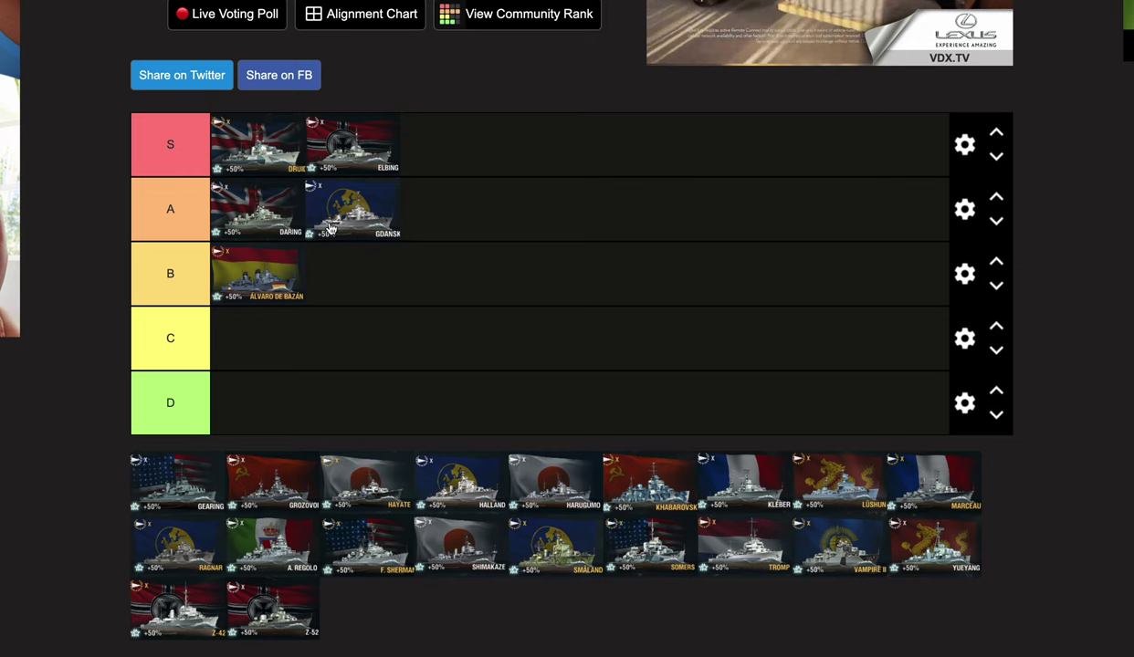
{"action": "left_click_drag", "start_coordinate": [345, 225], "coordinate": [361, 243]}
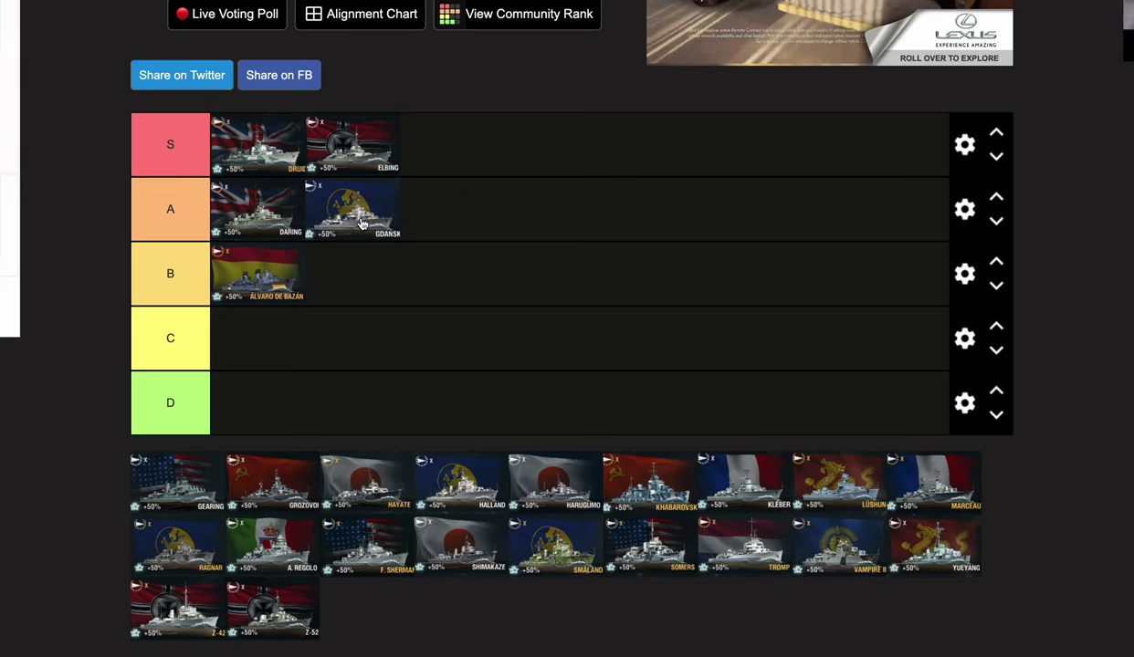
{"action": "left_click_drag", "start_coordinate": [362, 212], "coordinate": [393, 279]}
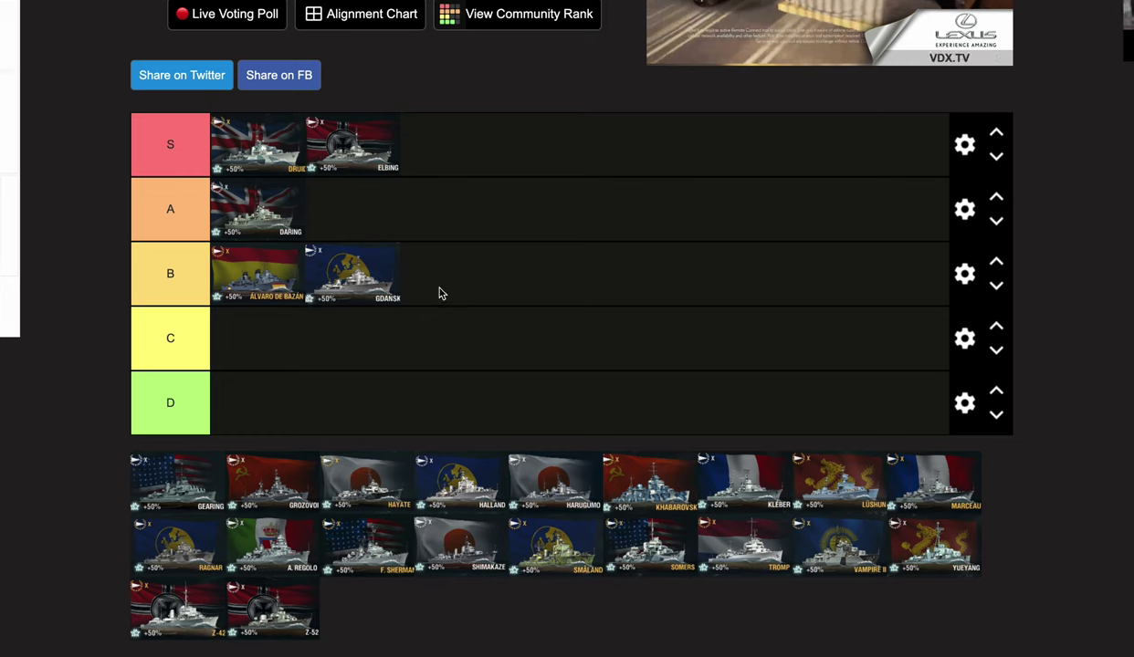
{"action": "mouse_move", "coordinate": [375, 273]}
{"action": "left_mouse_down"}
{"action": "mouse_move", "coordinate": [383, 225]}
{"action": "mouse_move", "coordinate": [356, 206]}
{"action": "mouse_move", "coordinate": [374, 274]}
{"action": "left_mouse_up"}
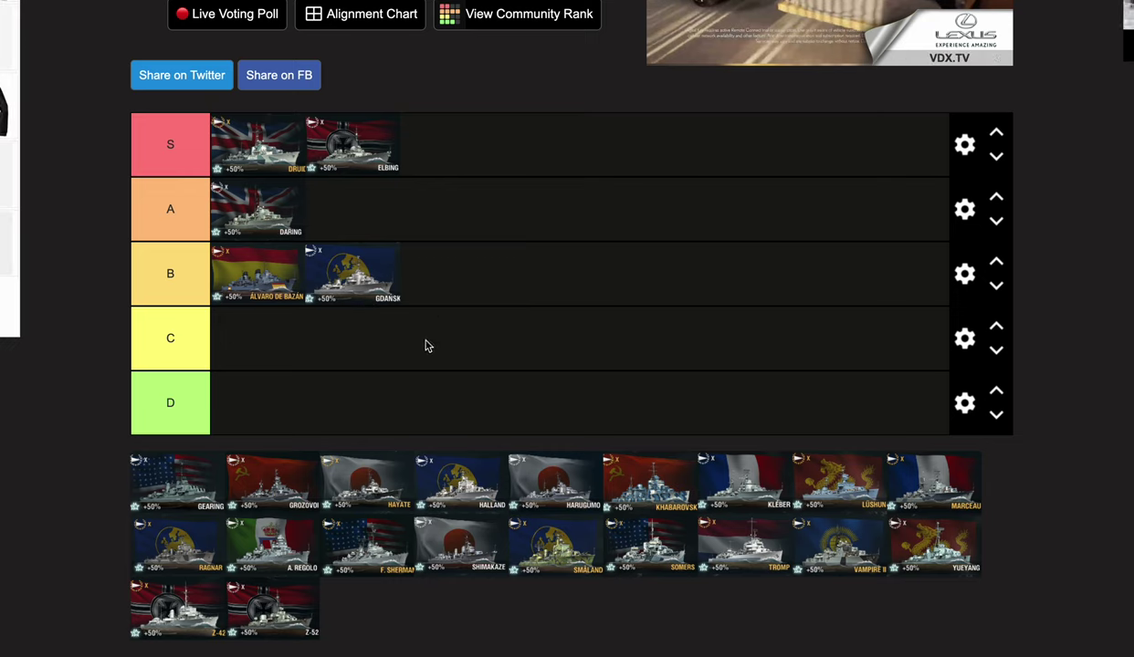
- Place the Gearing card in the A tier and move it down to the B tier, after Gdańsk
{"action": "left_click_drag", "start_coordinate": [166, 476], "coordinate": [402, 224]}
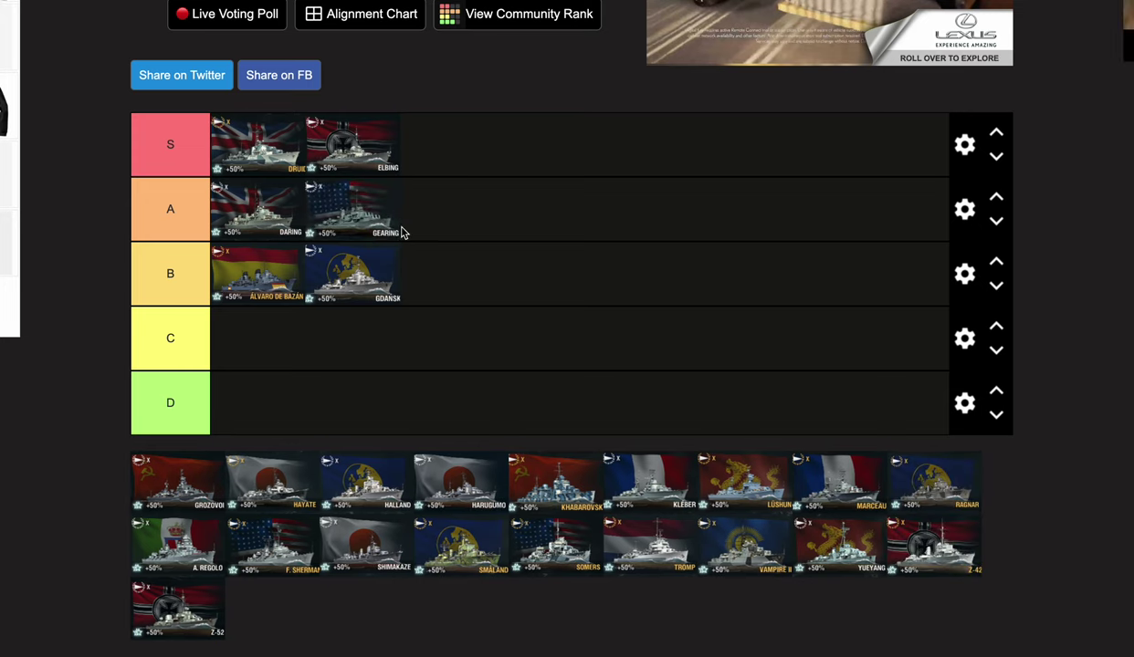
{"action": "left_click_drag", "start_coordinate": [405, 233], "coordinate": [502, 278]}
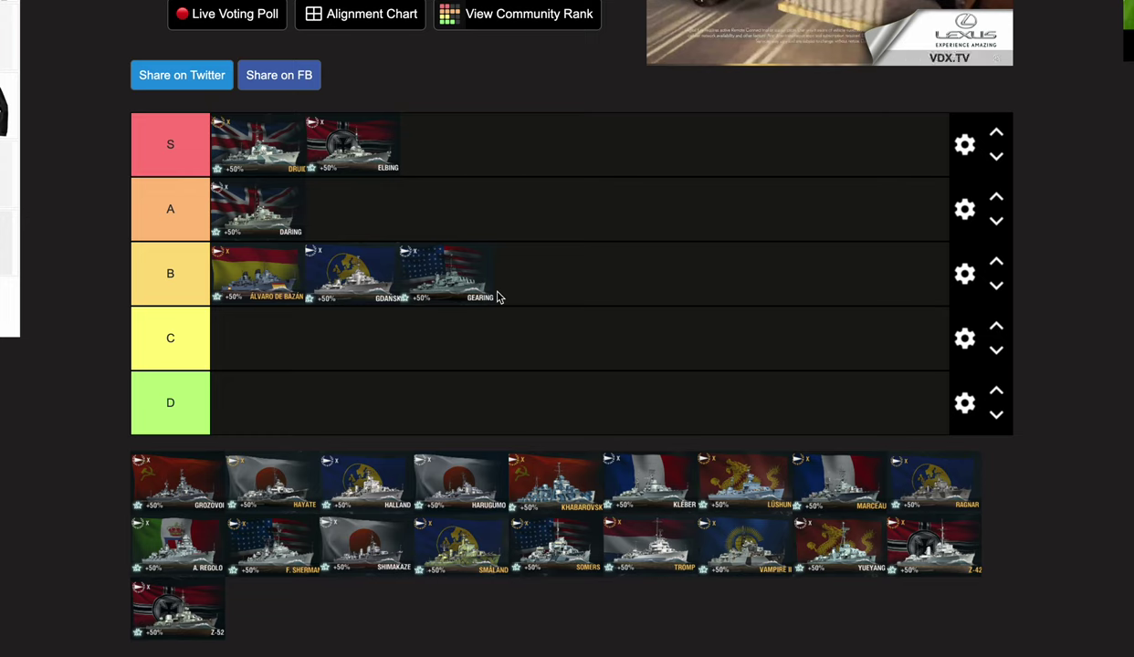
- Keep the Gearing card in the B tier and place the Grozovoi card after it
{"action": "left_click_drag", "start_coordinate": [498, 296], "coordinate": [474, 209]}
{"action": "left_click_drag", "start_coordinate": [359, 210], "coordinate": [454, 280]}
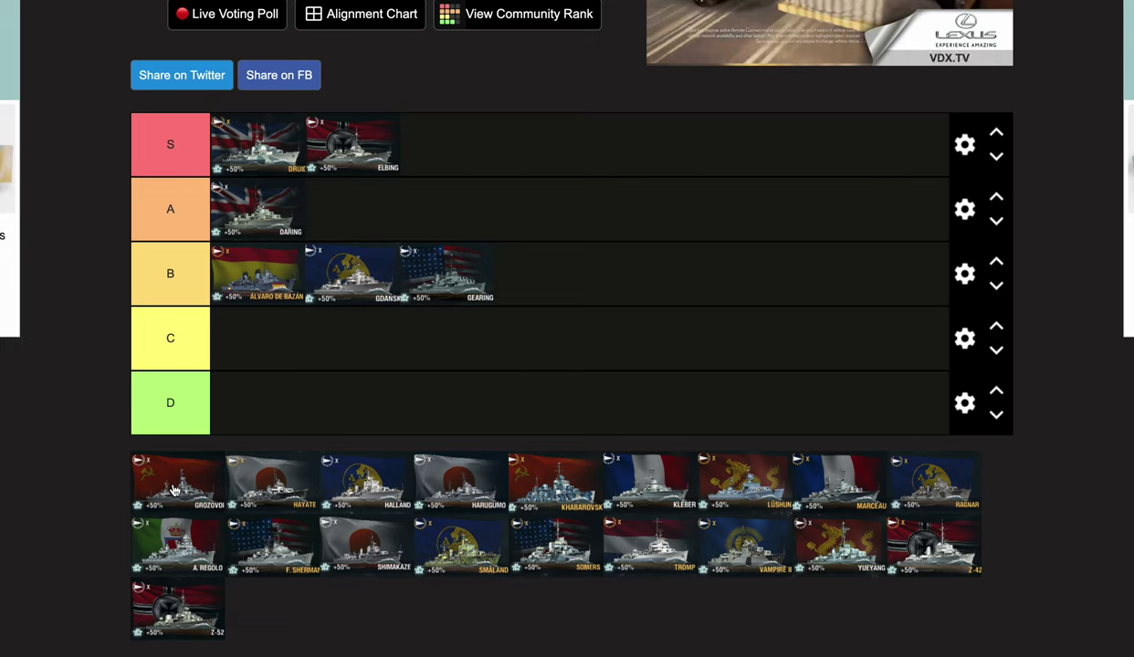
{"action": "left_click_drag", "start_coordinate": [188, 467], "coordinate": [585, 275]}
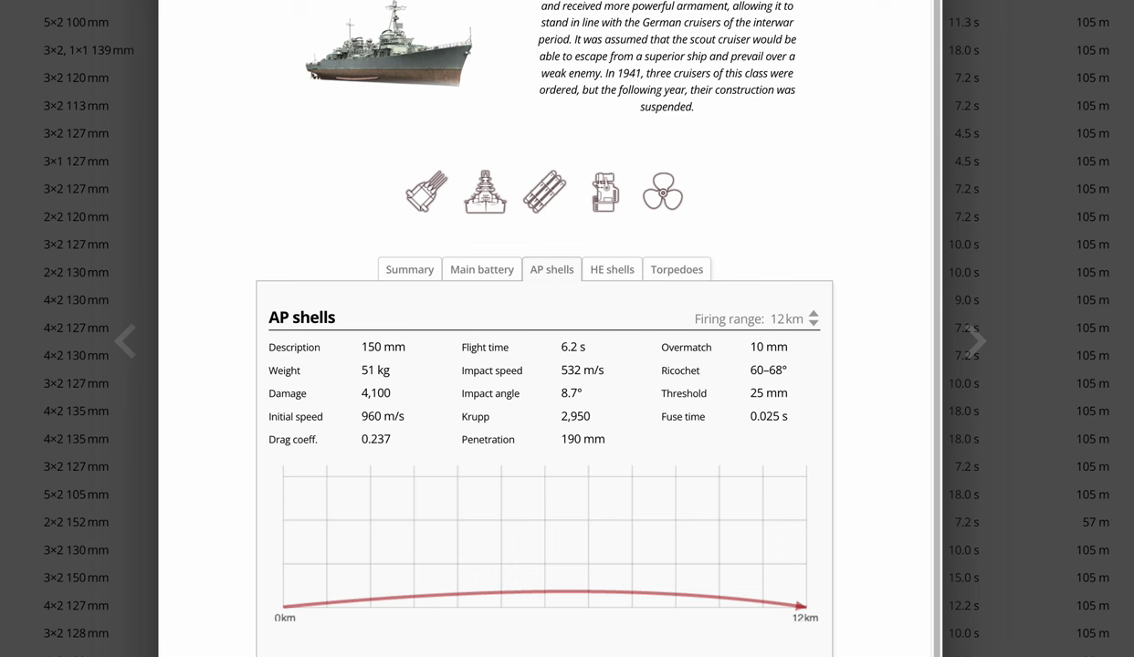
- Open Grozovoi's details in the ship database and examine its main battery, HE shell and summary statistics
{"action": "key", "text": "Escape"}
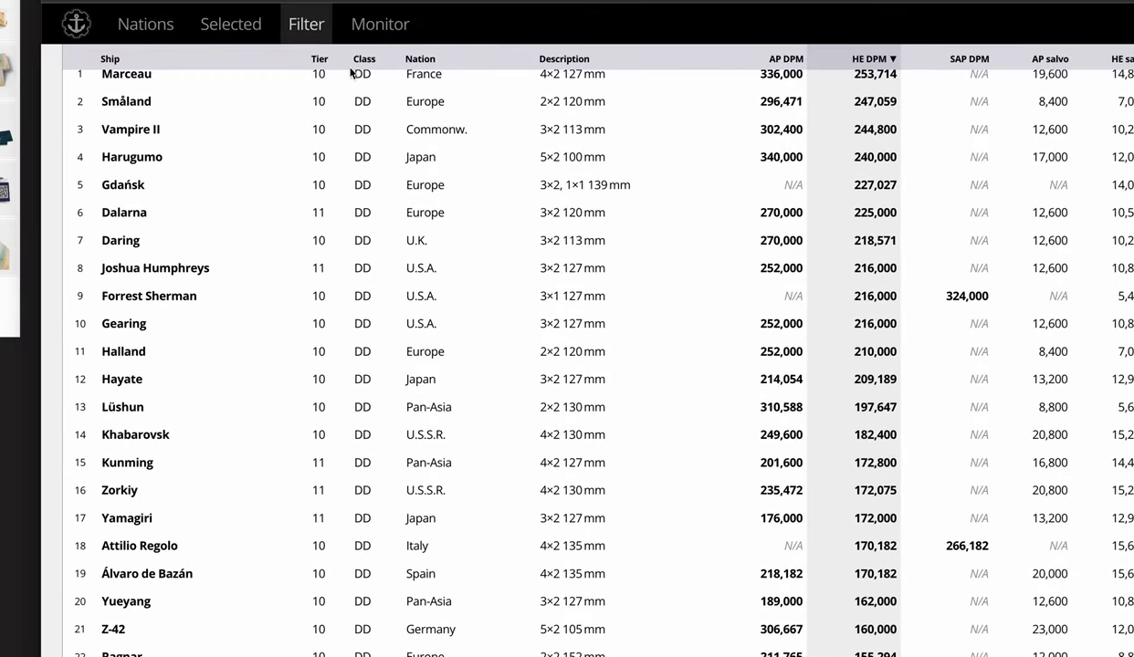
{"action": "scroll", "coordinate": [264, 251], "scroll_direction": "up", "scroll_amount": 2}
{"action": "scroll", "coordinate": [264, 252], "scroll_direction": "down", "scroll_amount": 2}
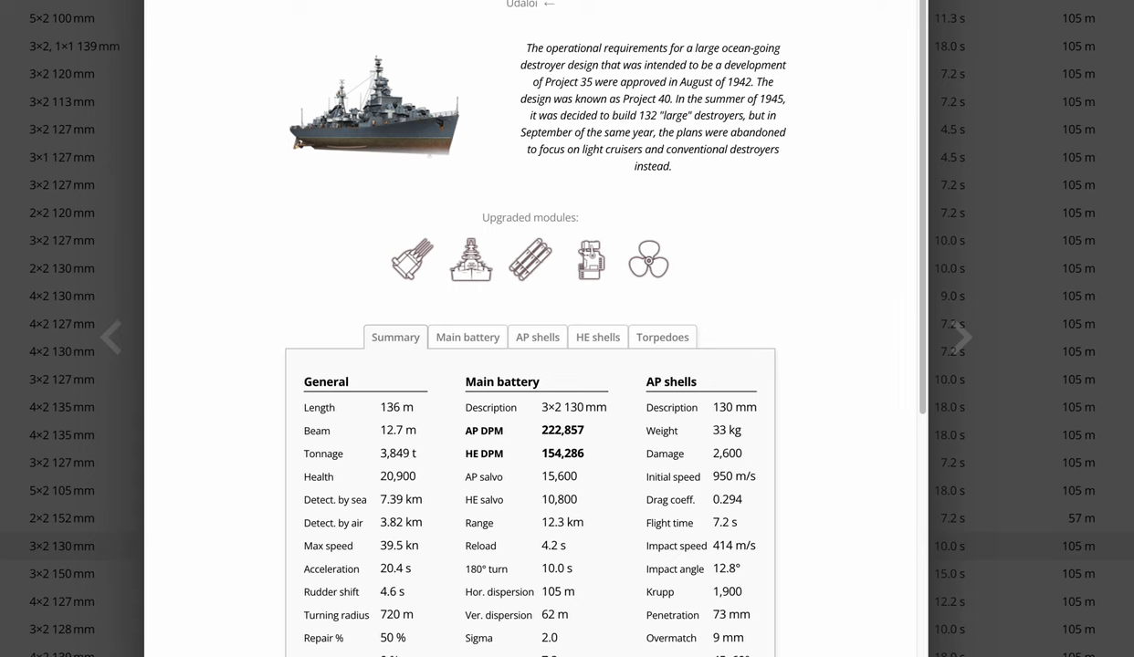
{"action": "left_click", "coordinate": [461, 334]}
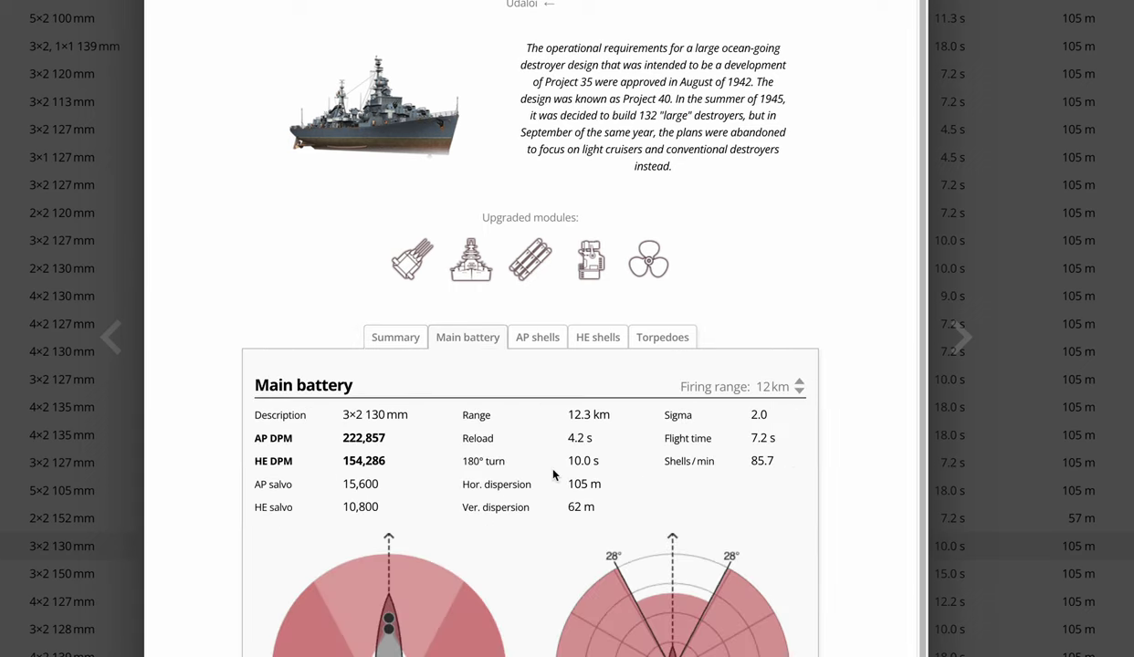
{"action": "left_click", "coordinate": [582, 341]}
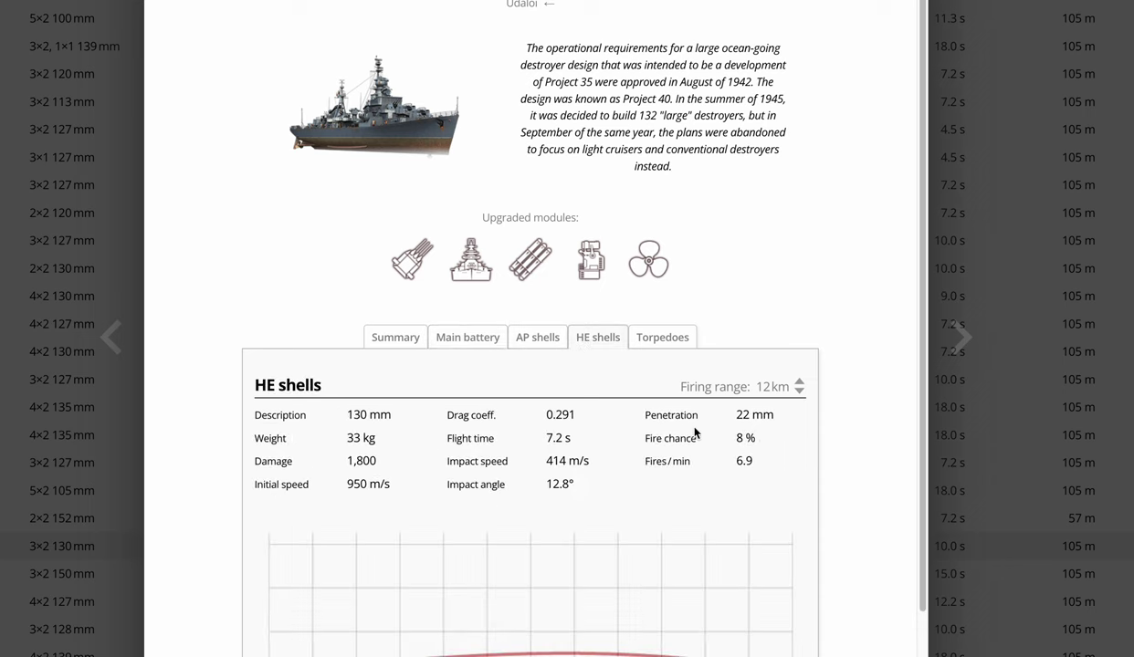
{"action": "left_click", "coordinate": [403, 335]}
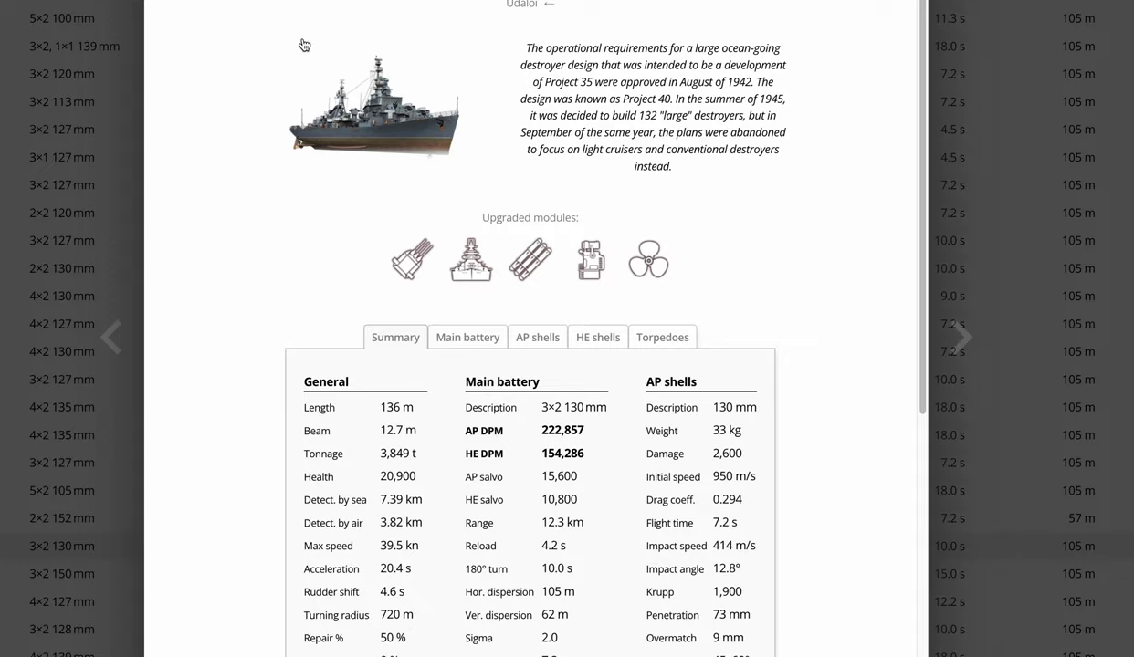
{"action": "key", "text": "Escape"}
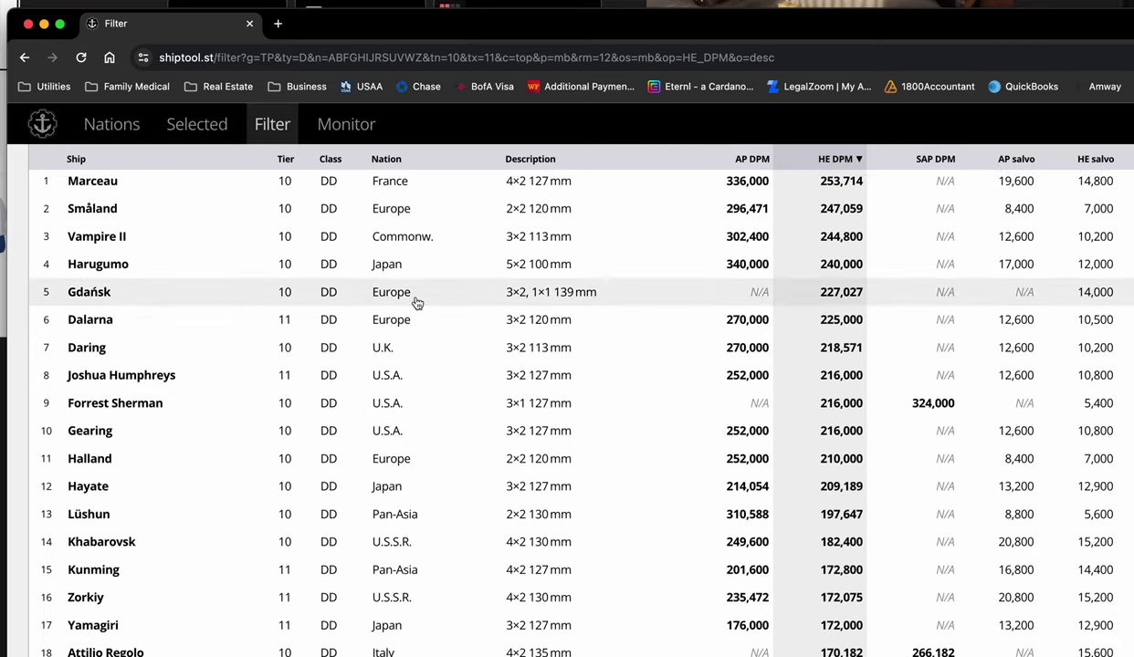
- Switch the destroyer table to the consumables parameters and find Grozovoi's repair party entry
{"action": "scroll", "coordinate": [429, 338], "scroll_direction": "up", "scroll_amount": 5}
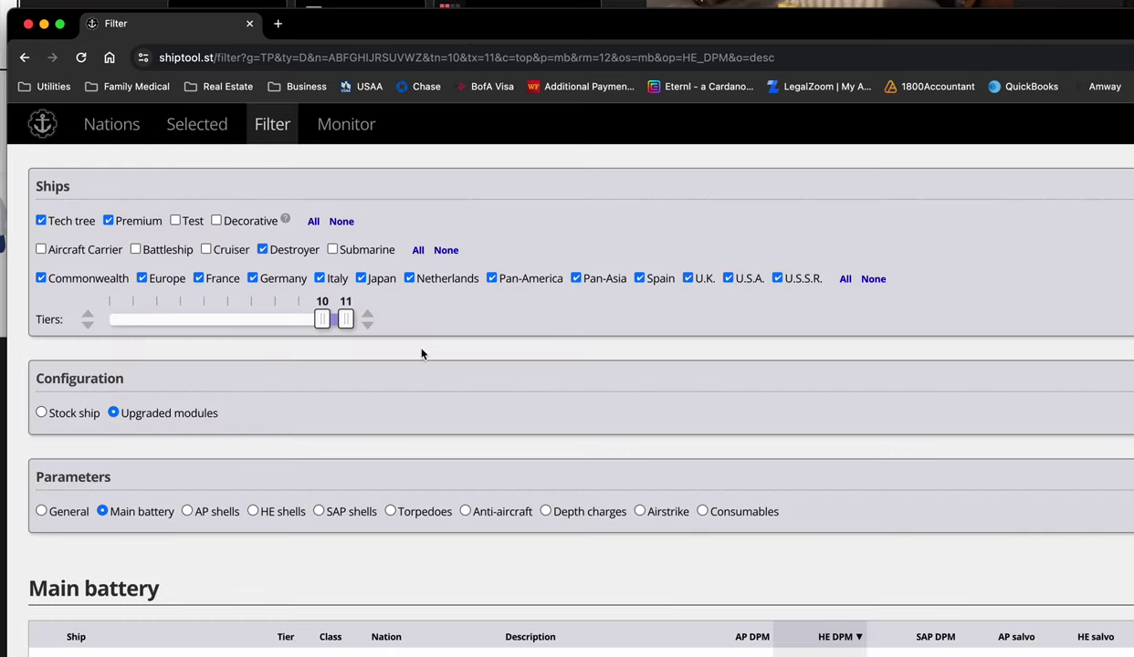
{"action": "scroll", "coordinate": [415, 465], "scroll_direction": "down", "scroll_amount": 2}
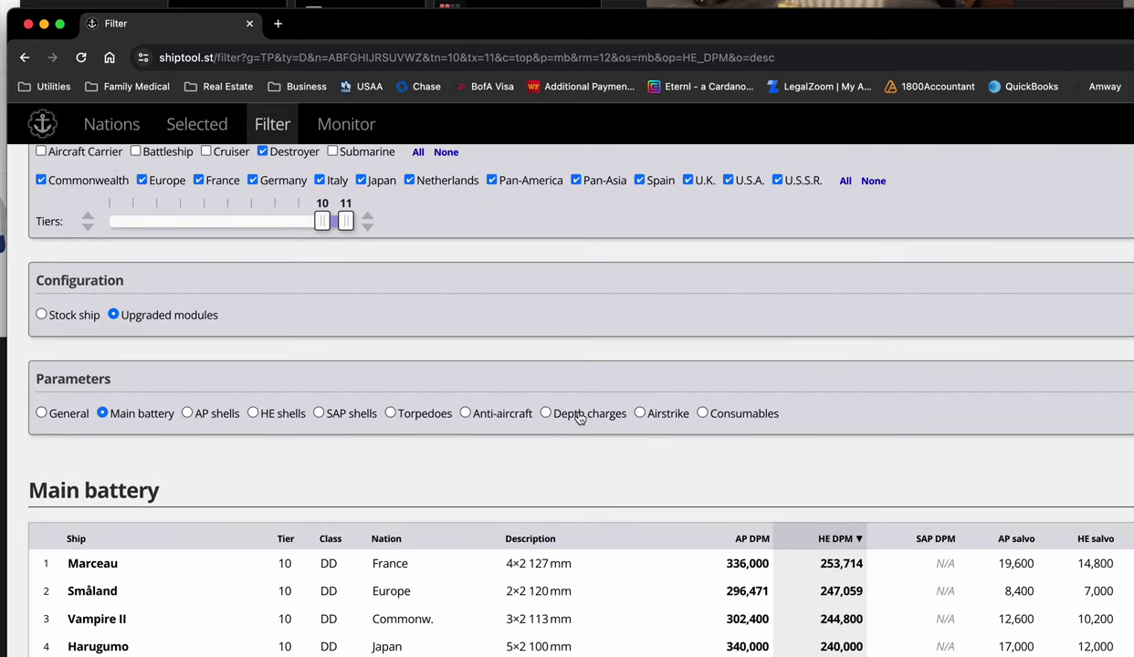
{"action": "left_click", "coordinate": [744, 416]}
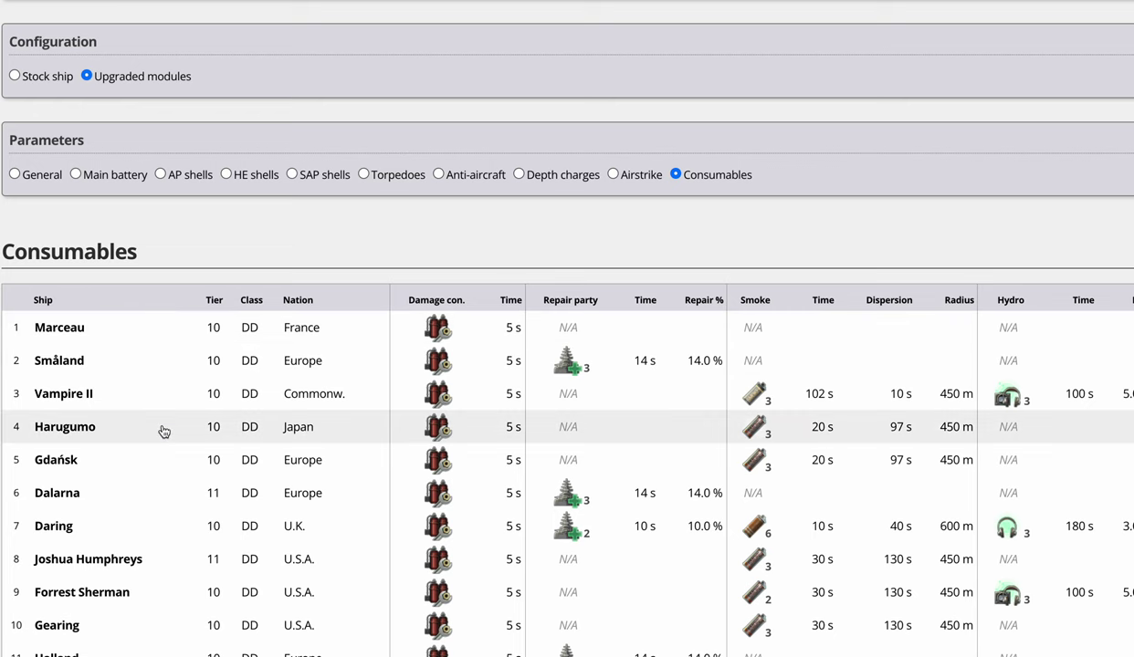
{"action": "scroll", "coordinate": [172, 448], "scroll_direction": "down", "scroll_amount": 6}
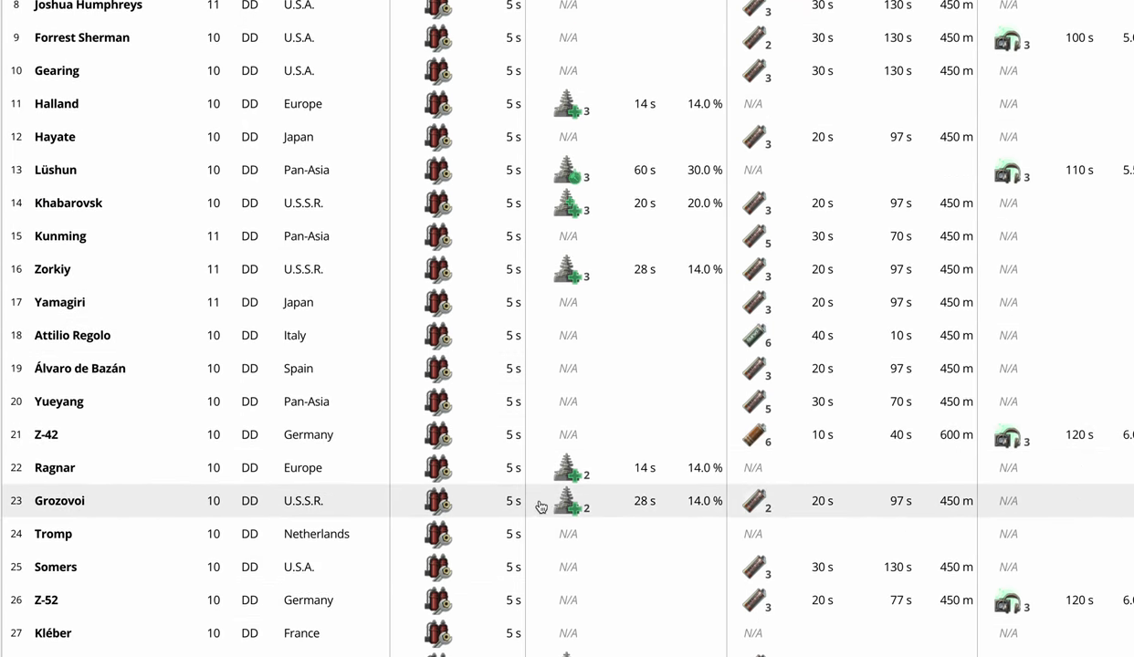
{"action": "mouse_move", "coordinate": [573, 512]}
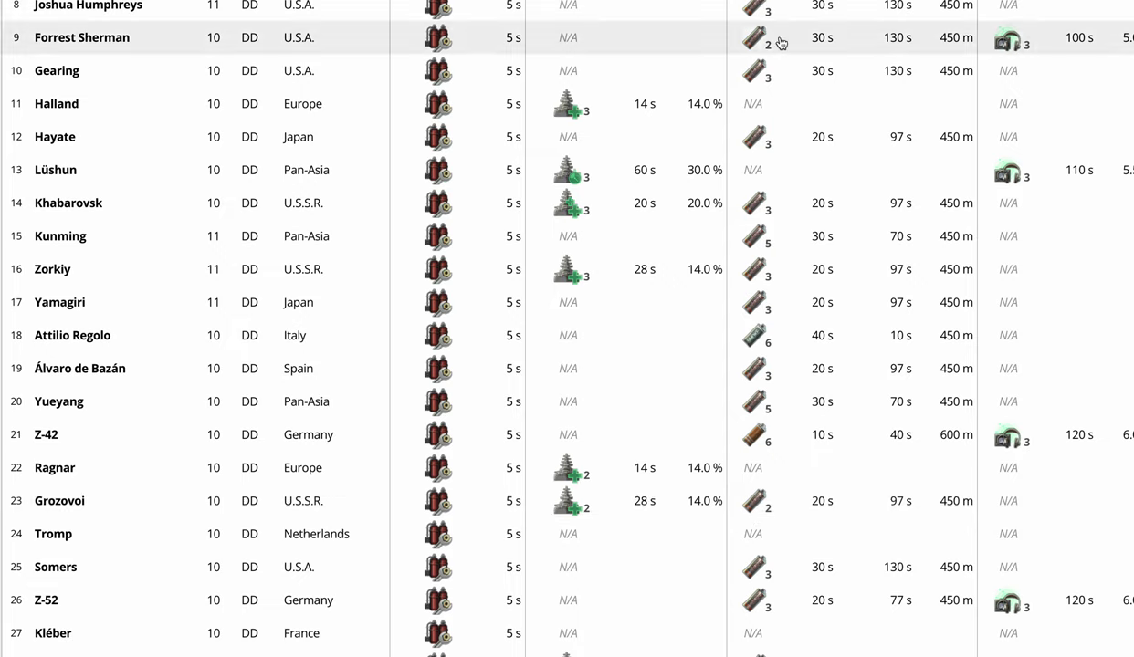
- Compare Grozovoi's smoke, hydro and remaining consumables with those of the other destroyers in the table
{"action": "scroll", "coordinate": [566, 329], "scroll_direction": "right", "scroll_amount": 4}
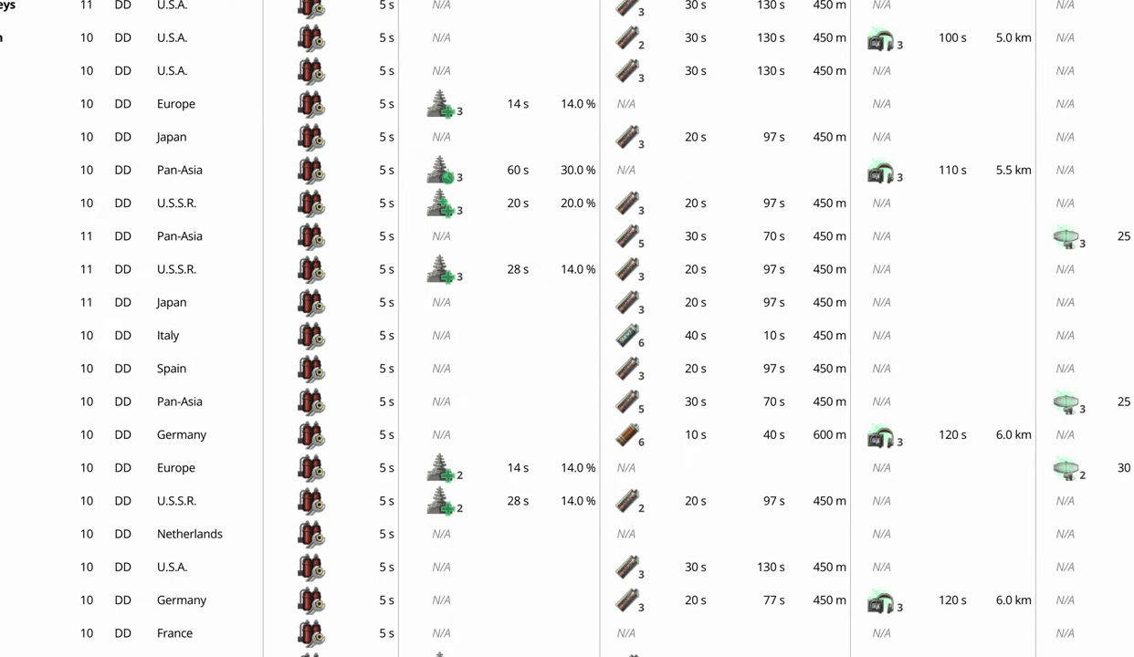
{"action": "scroll", "coordinate": [566, 329], "scroll_direction": "left", "scroll_amount": 2}
{"action": "scroll", "coordinate": [566, 329], "scroll_direction": "right", "scroll_amount": 10}
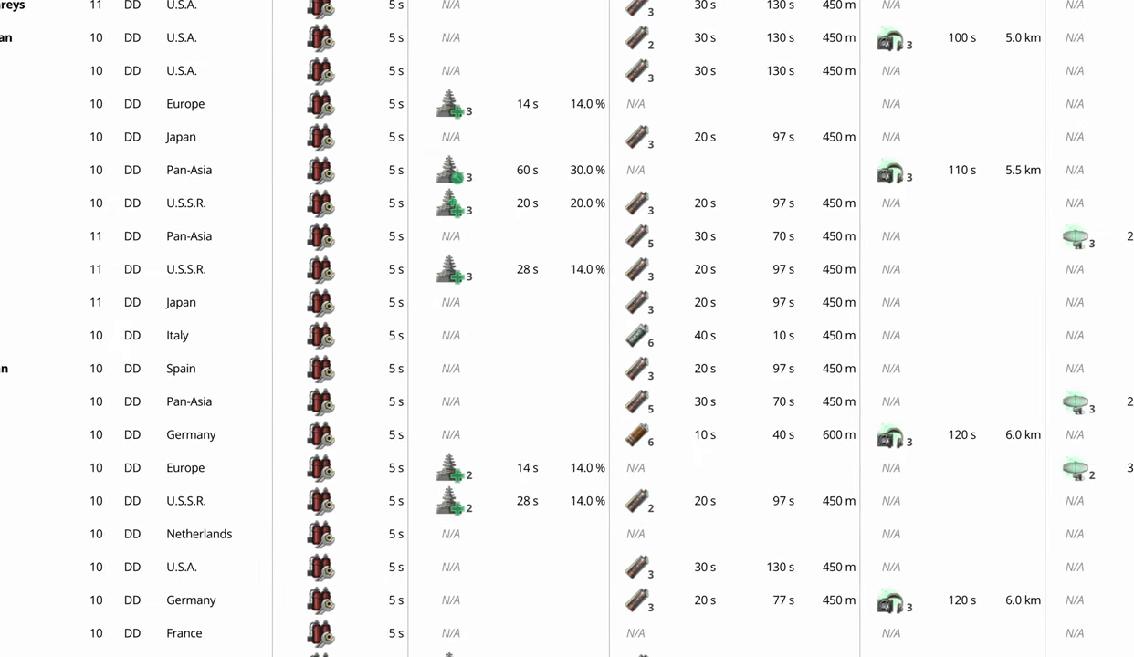
{"action": "scroll", "coordinate": [566, 328], "scroll_direction": "up", "scroll_amount": 1}
{"action": "scroll", "coordinate": [566, 329], "scroll_direction": "right", "scroll_amount": 4}
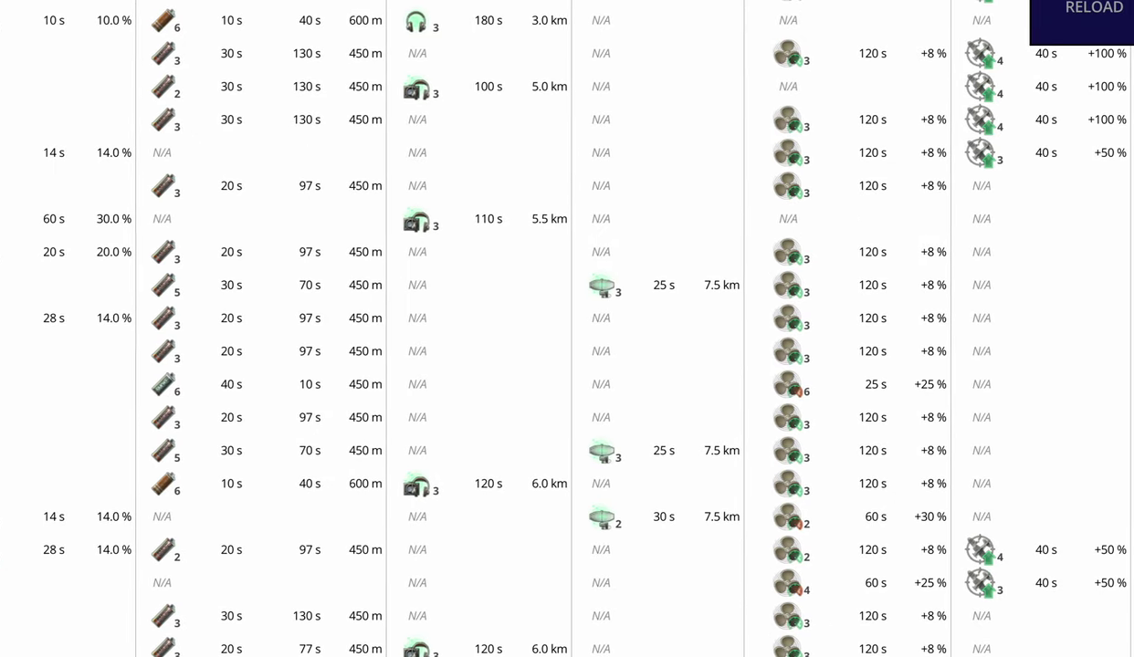
{"action": "scroll", "coordinate": [566, 329], "scroll_direction": "left", "scroll_amount": 10}
{"action": "scroll", "coordinate": [566, 329], "scroll_direction": "left", "scroll_amount": 4}
{"action": "scroll", "coordinate": [566, 328], "scroll_direction": "down", "scroll_amount": 1}
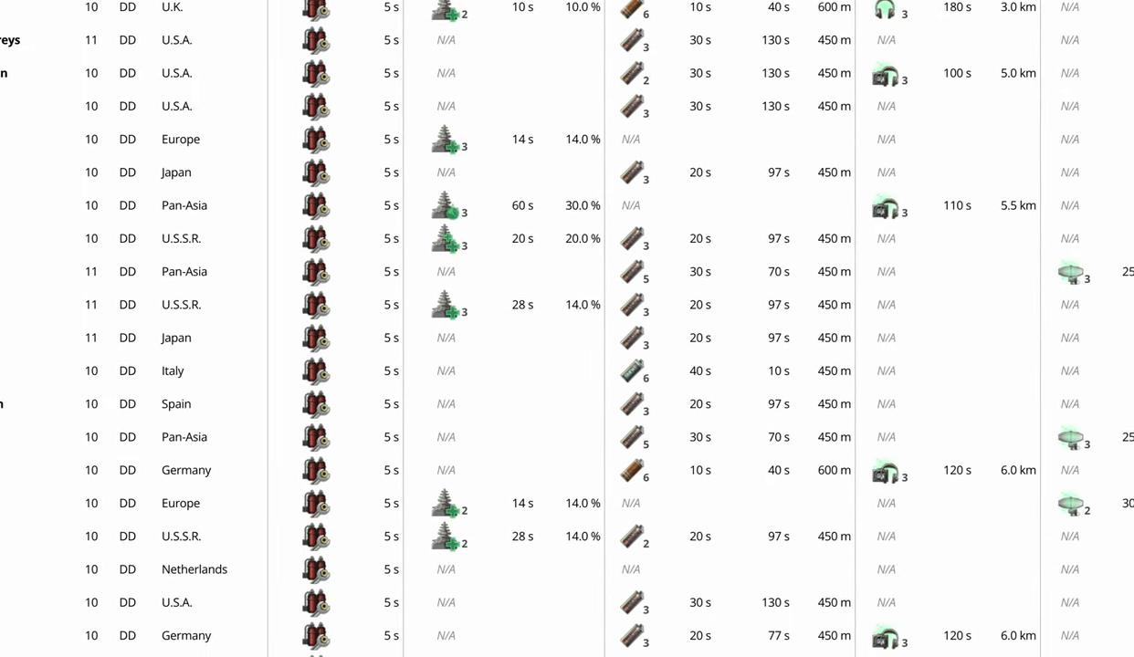
{"action": "scroll", "coordinate": [566, 328], "scroll_direction": "left", "scroll_amount": 4}
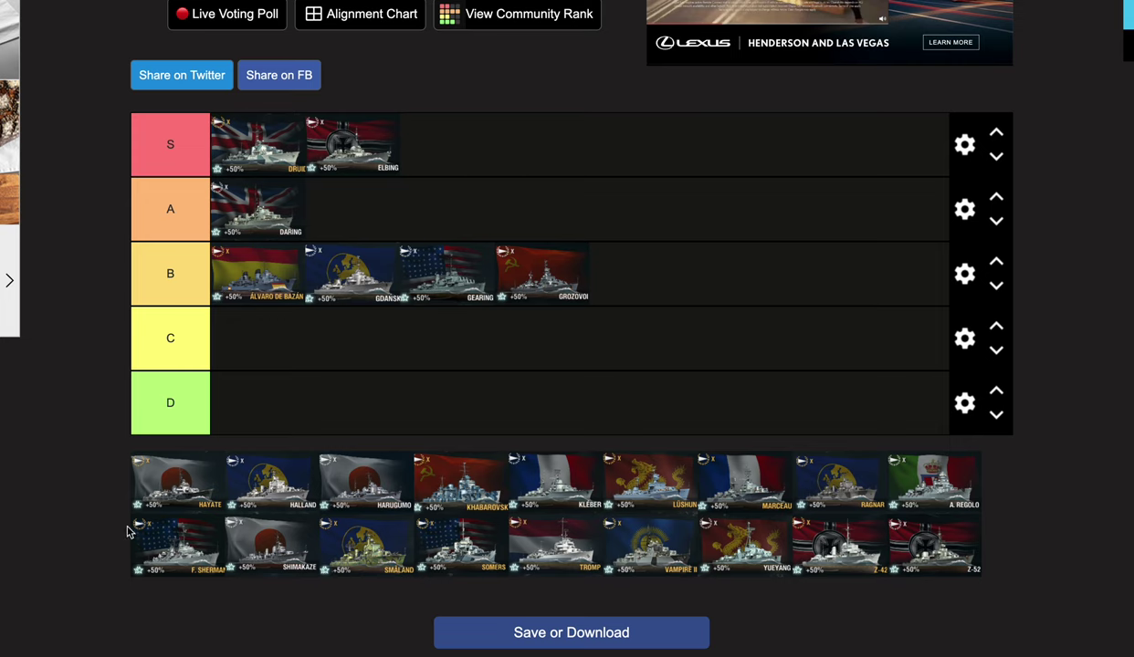
- In the tier list, place Khabarovsk in the C tier and add Hayate, Shimakaze and Halland to the B tier after Grozovoi
{"action": "left_click_drag", "start_coordinate": [456, 477], "coordinate": [577, 356]}
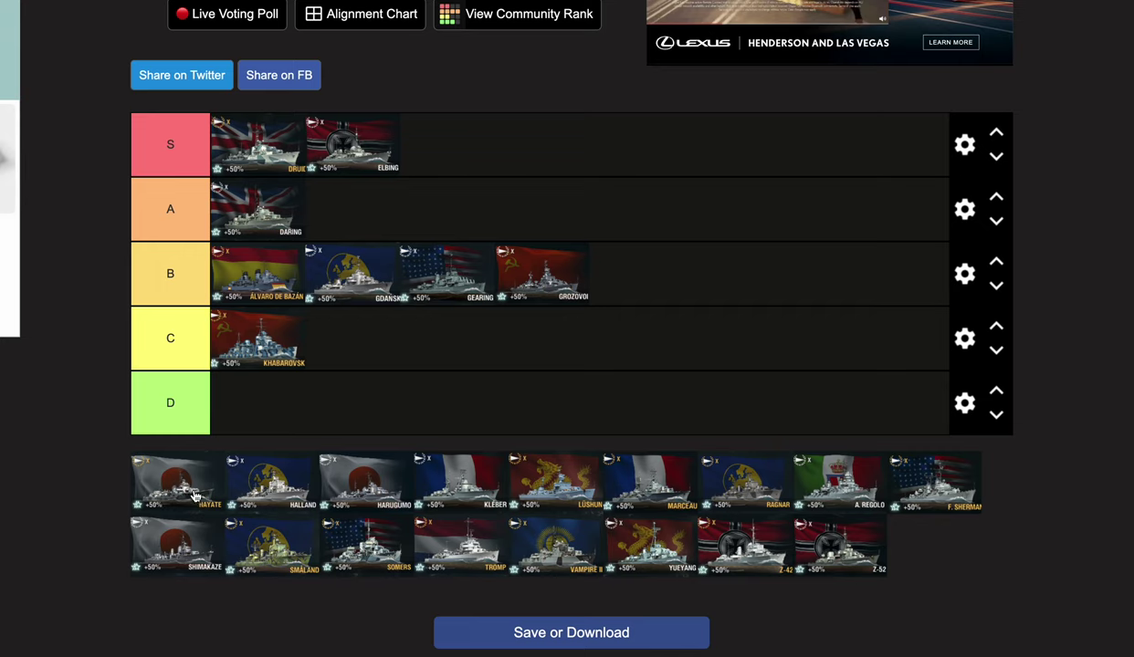
{"action": "left_click_drag", "start_coordinate": [190, 482], "coordinate": [655, 271]}
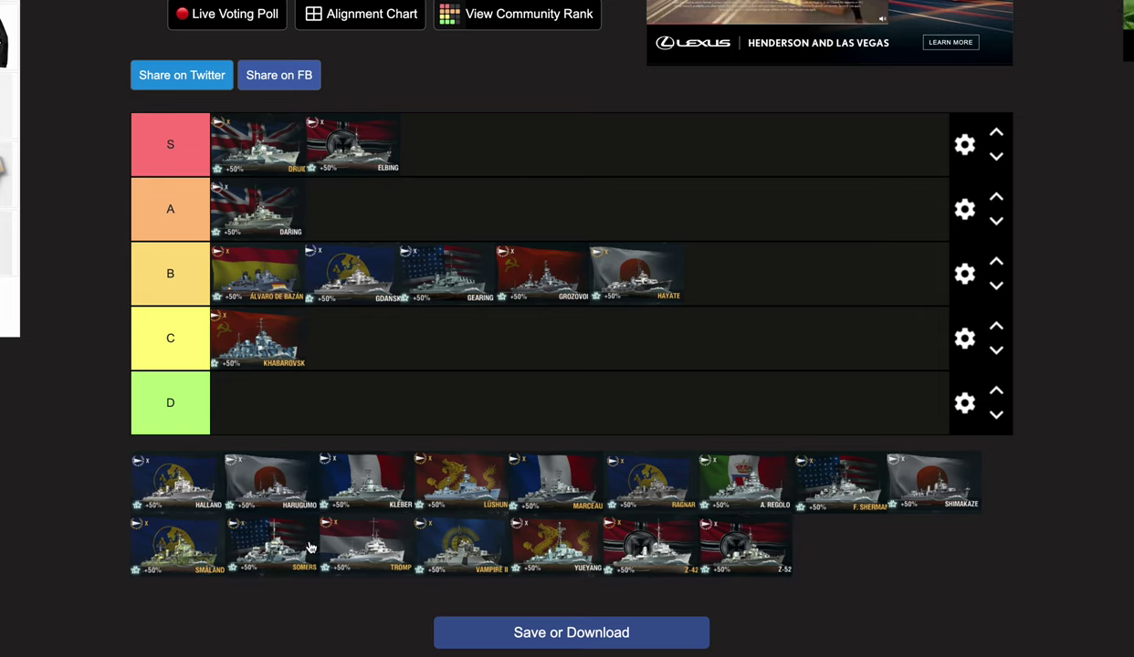
{"action": "left_click_drag", "start_coordinate": [931, 470], "coordinate": [769, 278]}
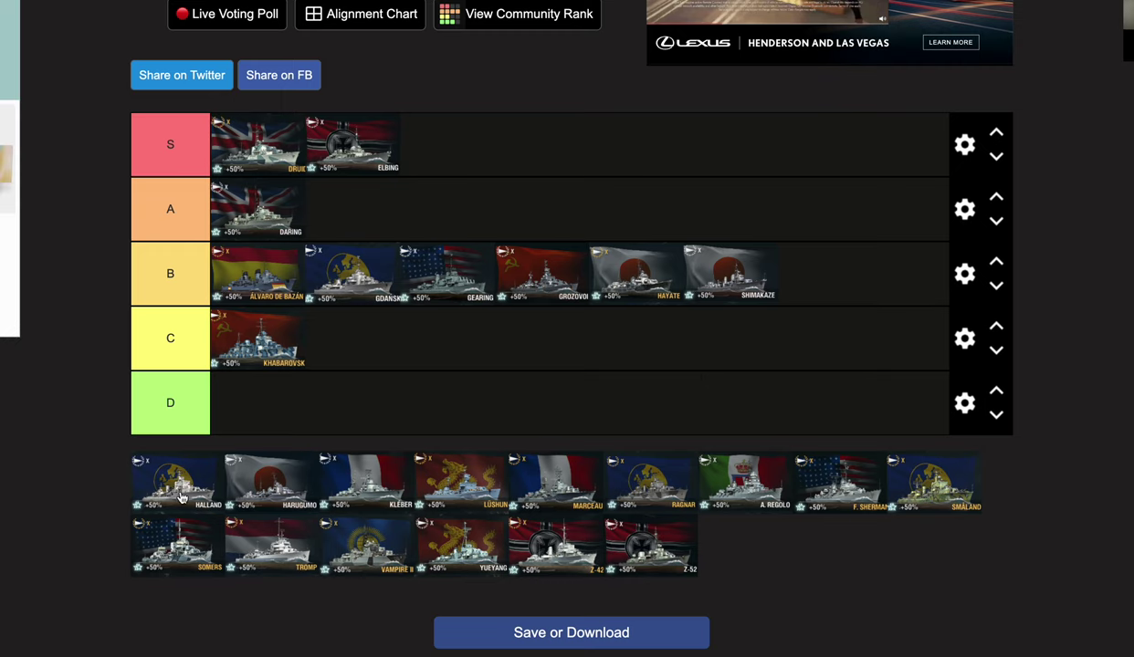
{"action": "left_click_drag", "start_coordinate": [181, 498], "coordinate": [884, 308]}
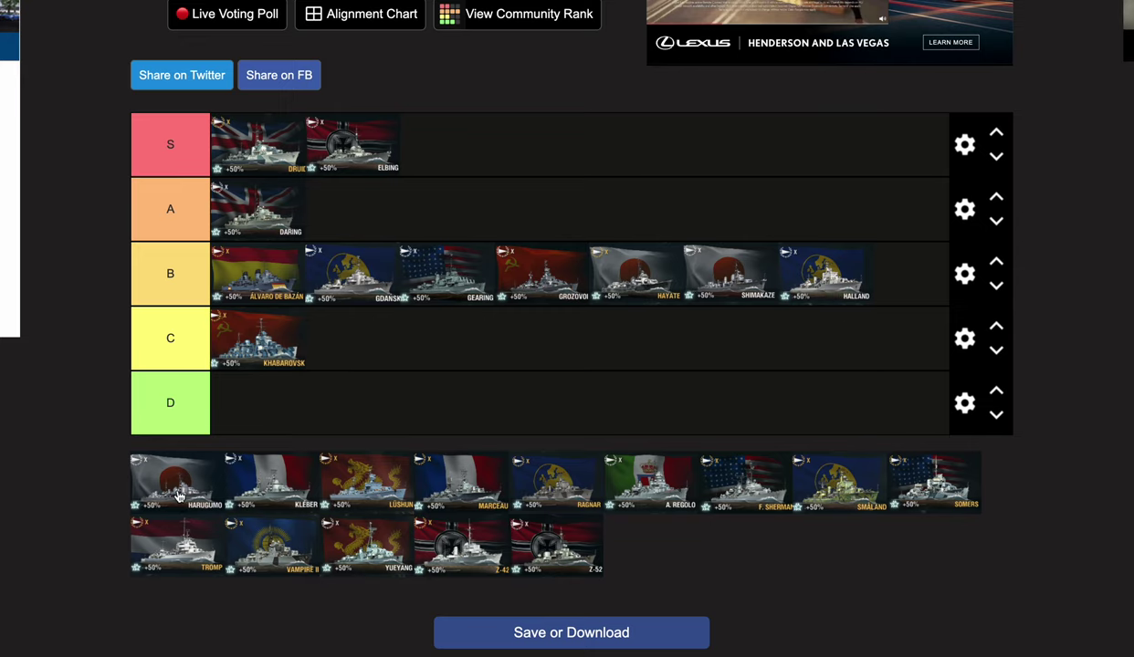
- Place Harugumo in the A tier, Kléber in the B tier and Marceau in the S tier after Elbing
{"action": "left_click_drag", "start_coordinate": [179, 493], "coordinate": [367, 220]}
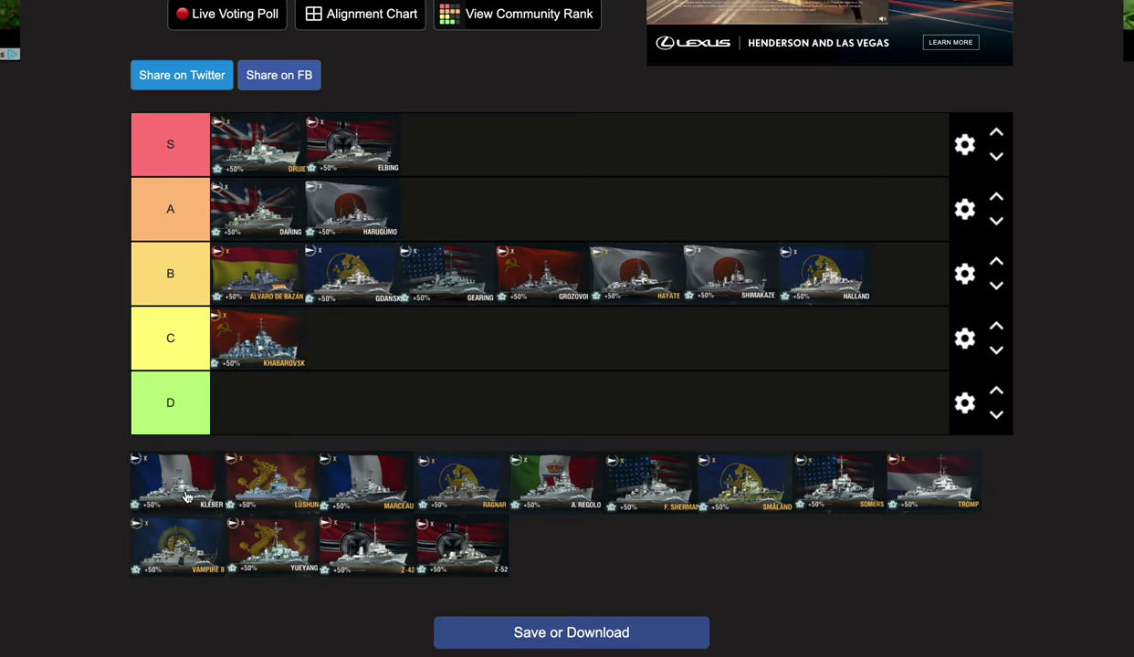
{"action": "left_click_drag", "start_coordinate": [186, 494], "coordinate": [869, 290]}
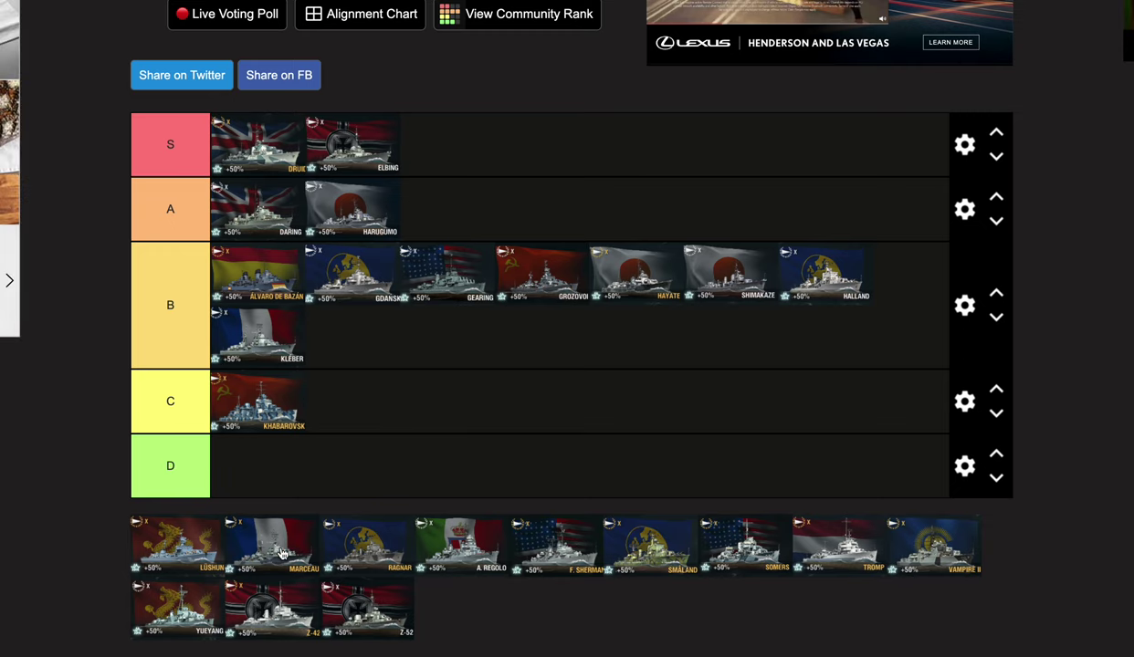
{"action": "left_click_drag", "start_coordinate": [278, 541], "coordinate": [472, 151]}
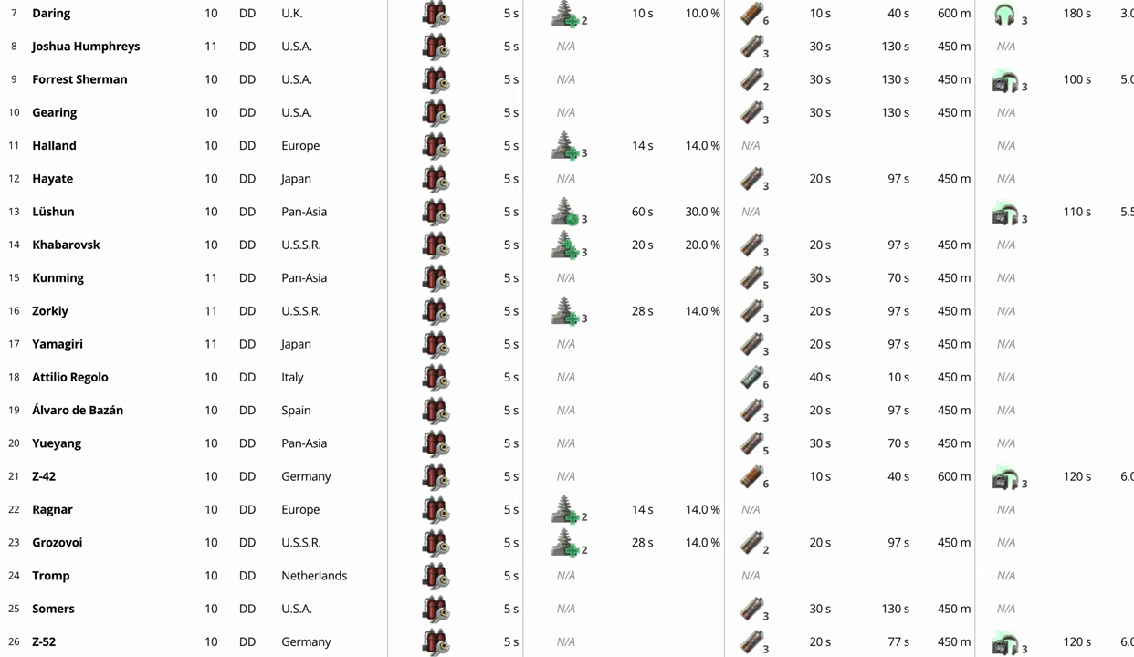
- In the ship database, show the main battery parameters and compare the destroyers sorted by AP DPM and by HE DPM
{"action": "scroll", "coordinate": [367, 374], "scroll_direction": "up", "scroll_amount": 10}
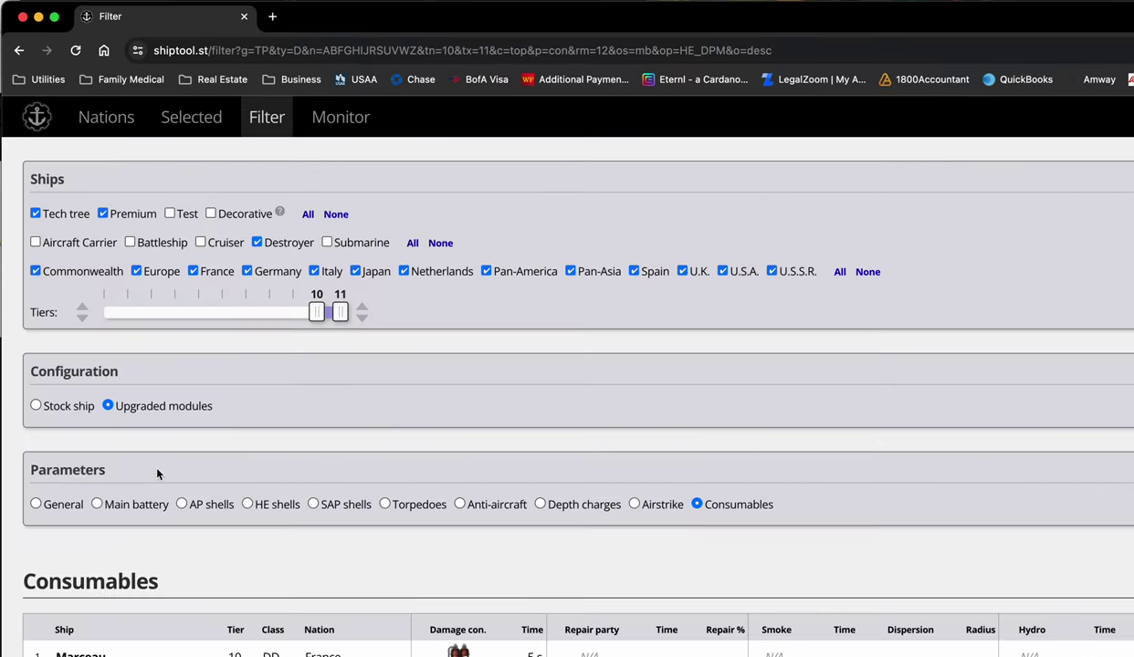
{"action": "left_click", "coordinate": [62, 504]}
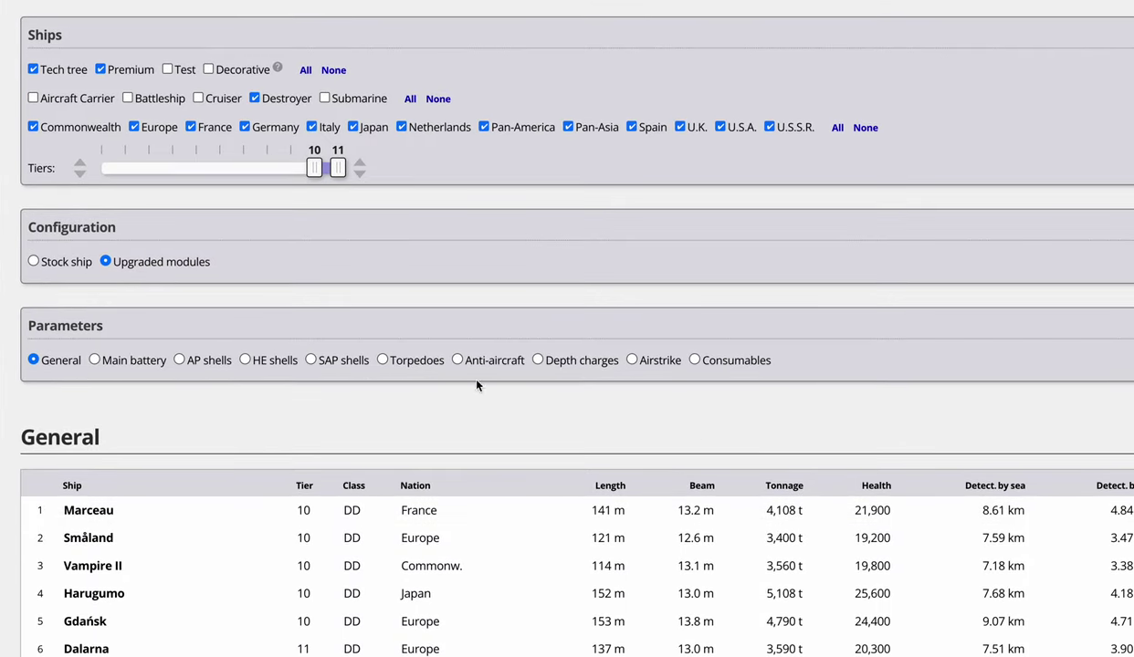
{"action": "left_click", "coordinate": [111, 361]}
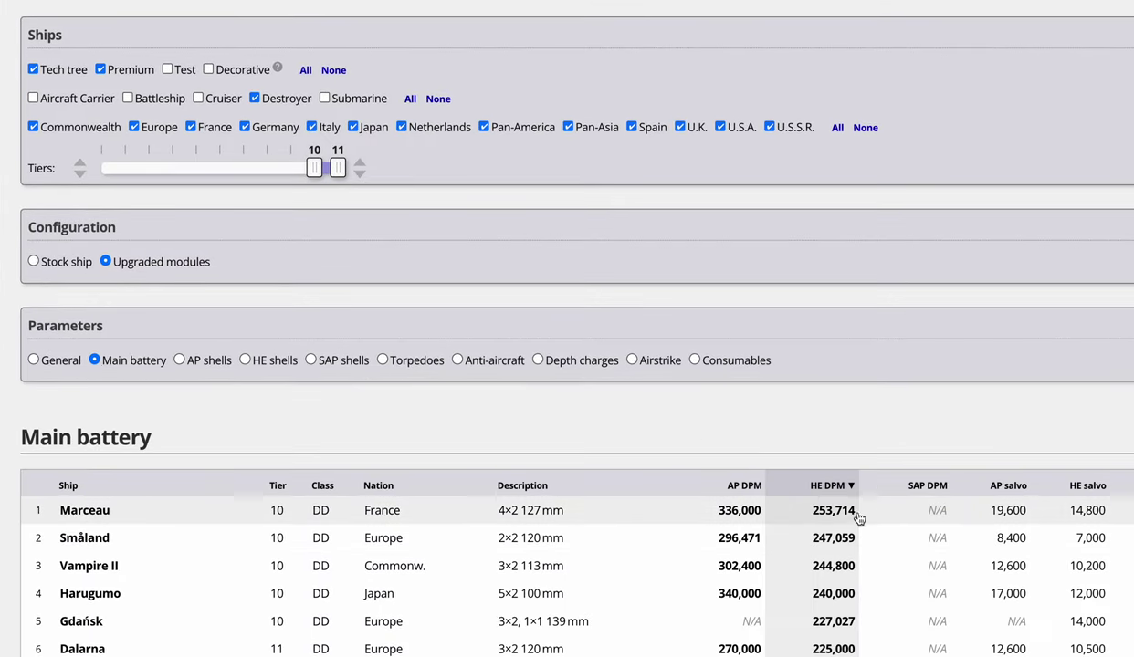
{"action": "left_click", "coordinate": [825, 486]}
{"action": "left_click", "coordinate": [824, 486]}
{"action": "left_click", "coordinate": [744, 486]}
{"action": "left_click", "coordinate": [750, 486]}
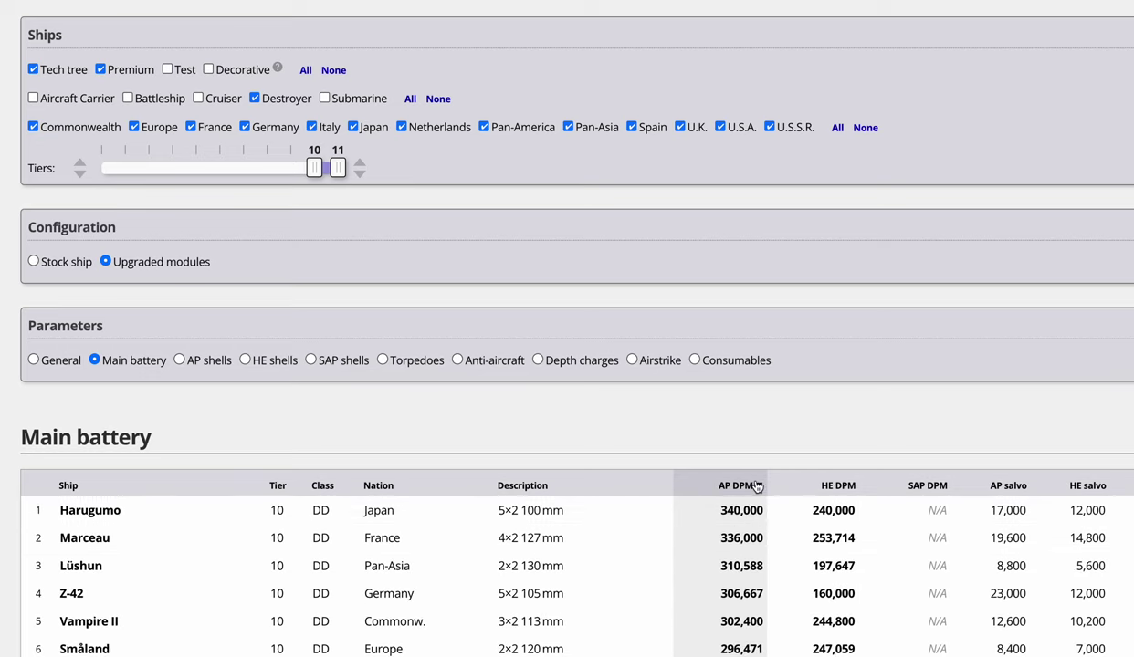
{"action": "left_click", "coordinate": [815, 488]}
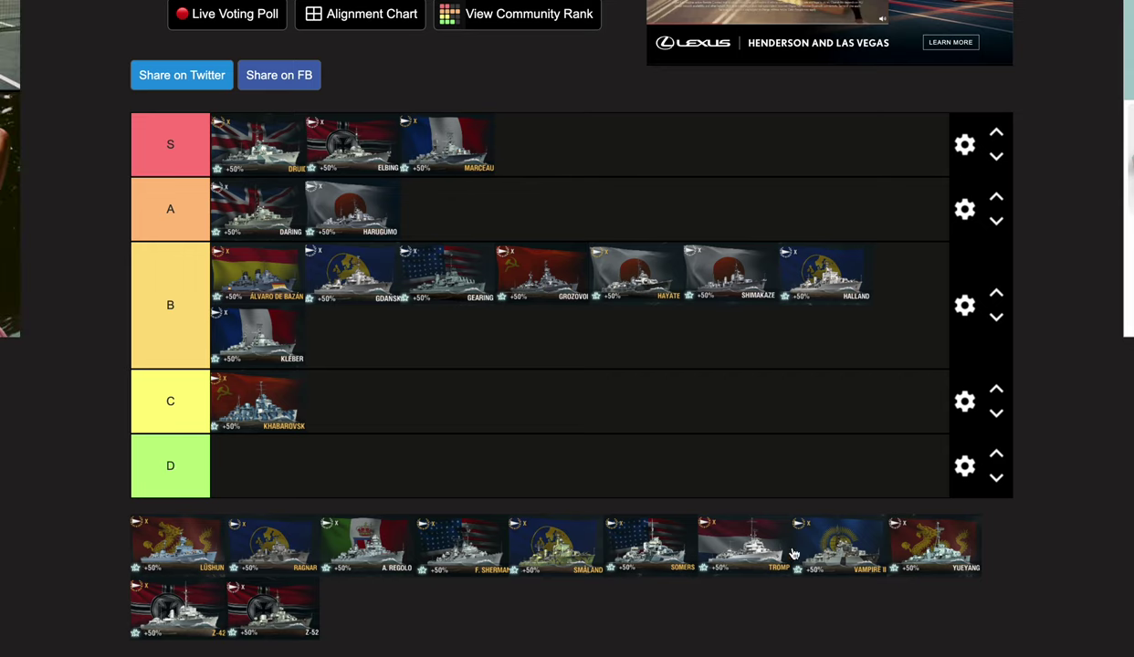
- Place the Lüshun card in the tier list's C tier
{"action": "left_click_drag", "start_coordinate": [176, 547], "coordinate": [463, 392]}
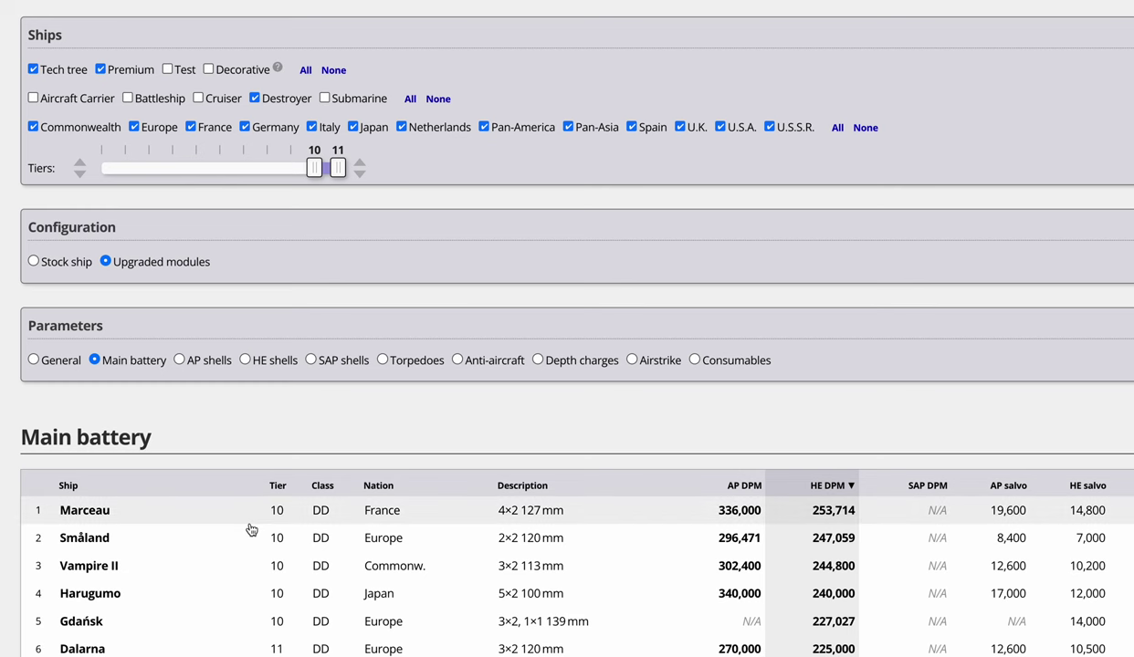
- Switch the ship database table to the general parameters and examine Lüshun's details summary
{"action": "scroll", "coordinate": [249, 530], "scroll_direction": "down", "scroll_amount": 5}
{"action": "scroll", "coordinate": [246, 532], "scroll_direction": "up", "scroll_amount": 5}
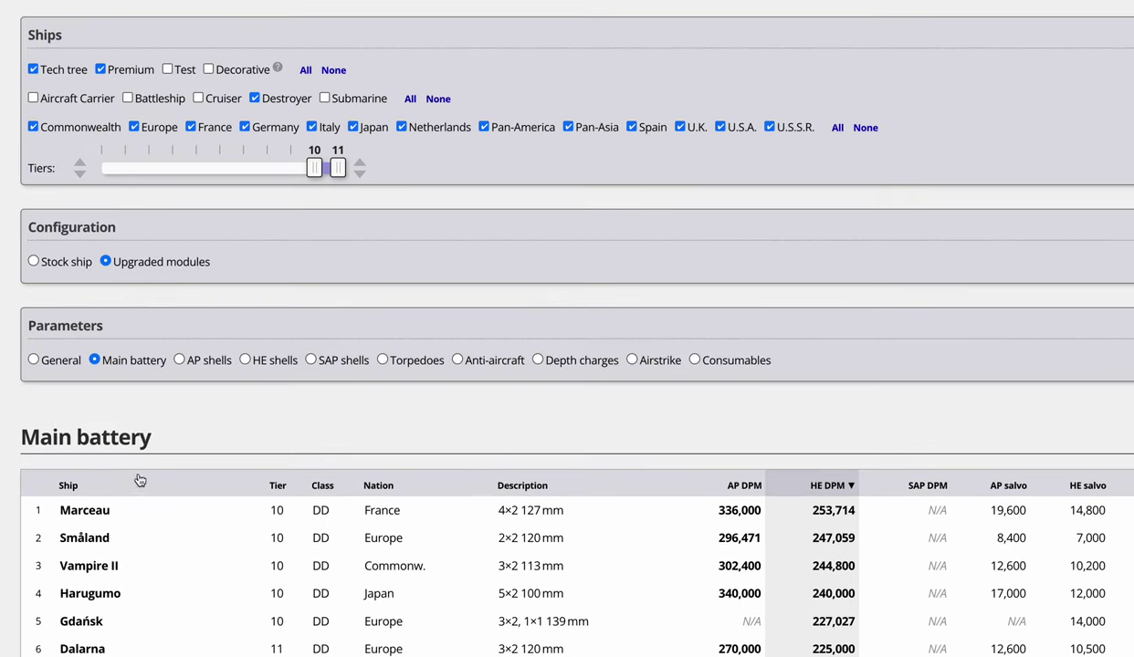
{"action": "left_click", "coordinate": [38, 358]}
{"action": "scroll", "coordinate": [177, 451], "scroll_direction": "down", "scroll_amount": 5}
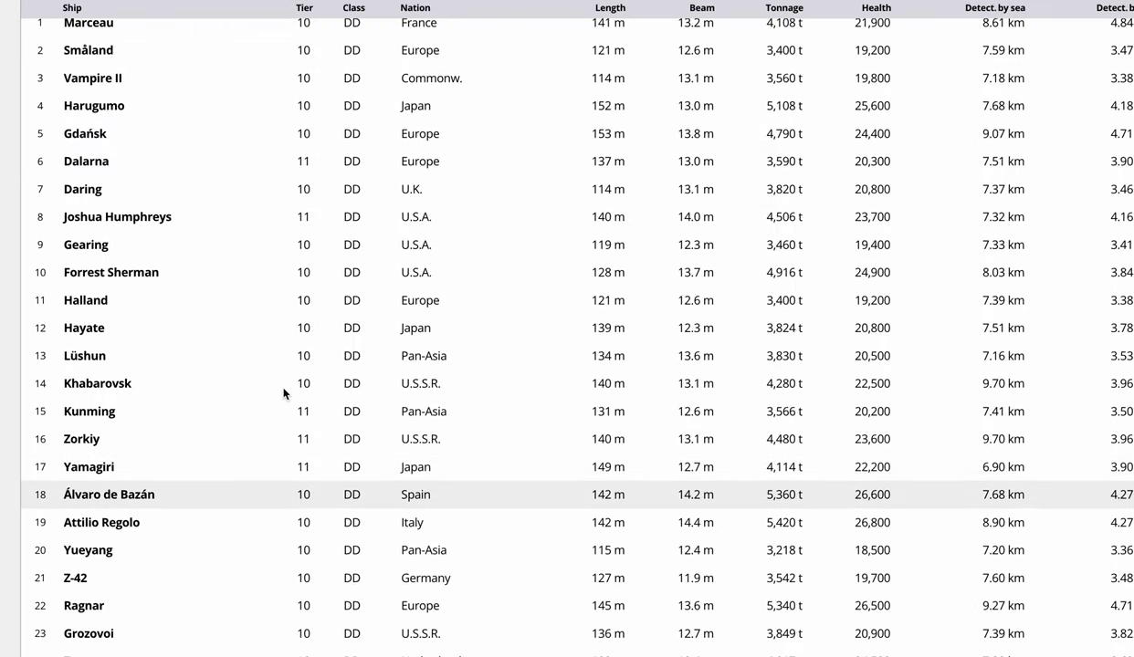
{"action": "left_click", "coordinate": [82, 355]}
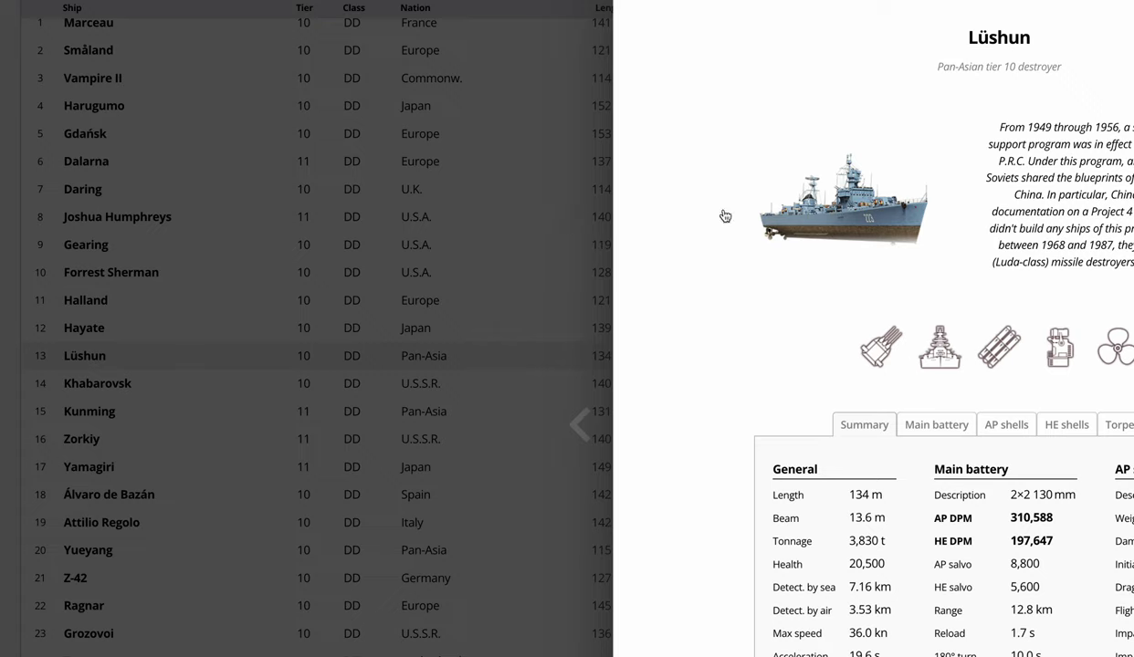
{"action": "key", "text": "Escape"}
{"action": "scroll", "coordinate": [566, 274], "scroll_direction": "up", "scroll_amount": 5}
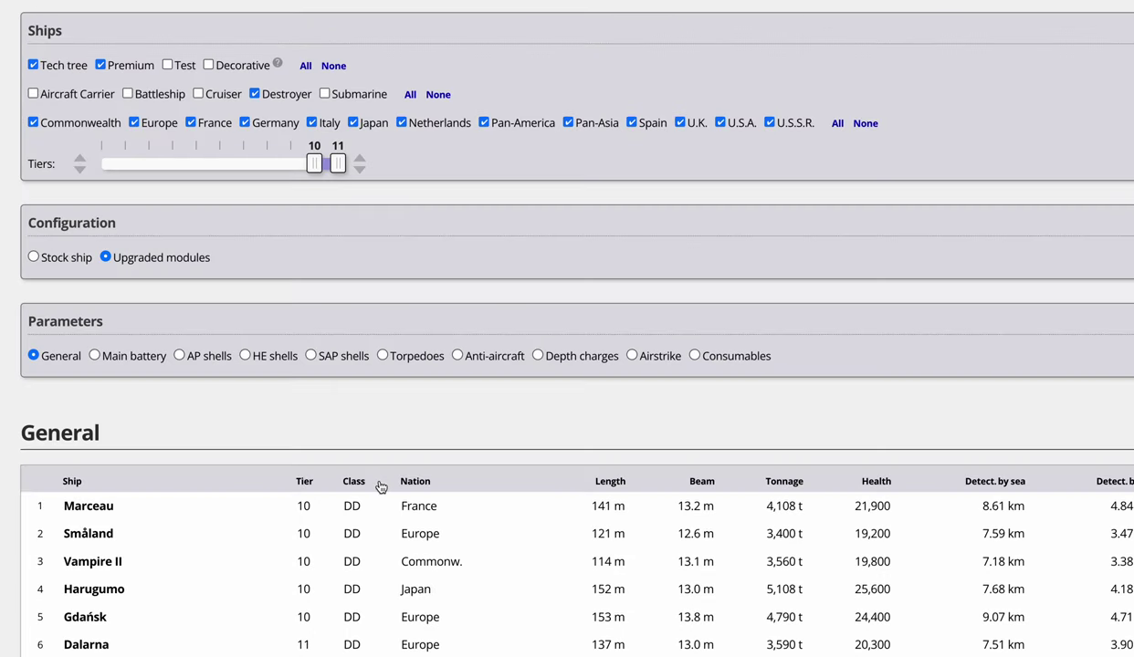
- Show the consumables parameters in the ship database and compare Lüshun's repair party, smoke, hydro and radar with the other destroyers
{"action": "left_click", "coordinate": [717, 358]}
{"action": "scroll", "coordinate": [548, 551], "scroll_direction": "down", "scroll_amount": 5}
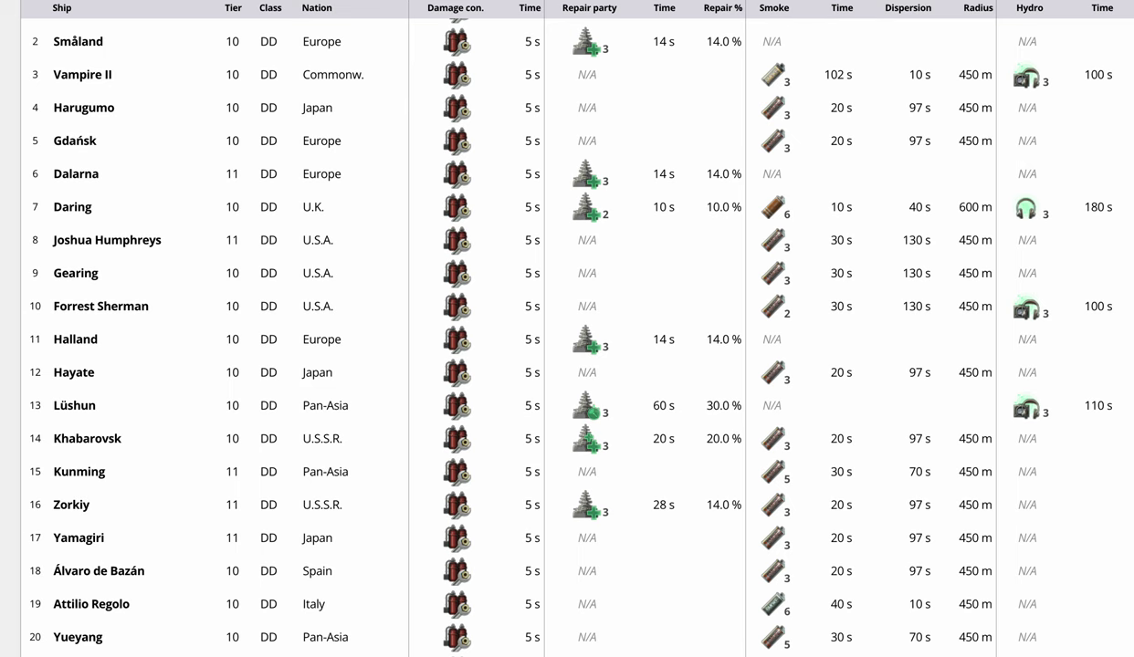
{"action": "scroll", "coordinate": [567, 329], "scroll_direction": "right", "scroll_amount": 3}
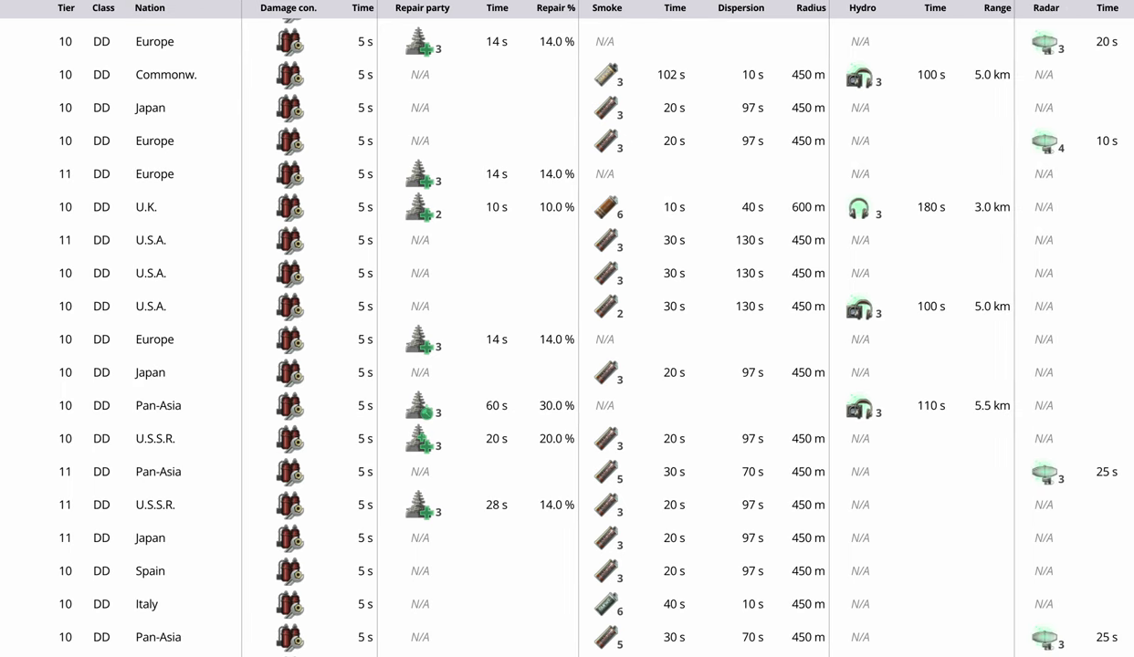
{"action": "scroll", "coordinate": [567, 328], "scroll_direction": "left", "scroll_amount": 3}
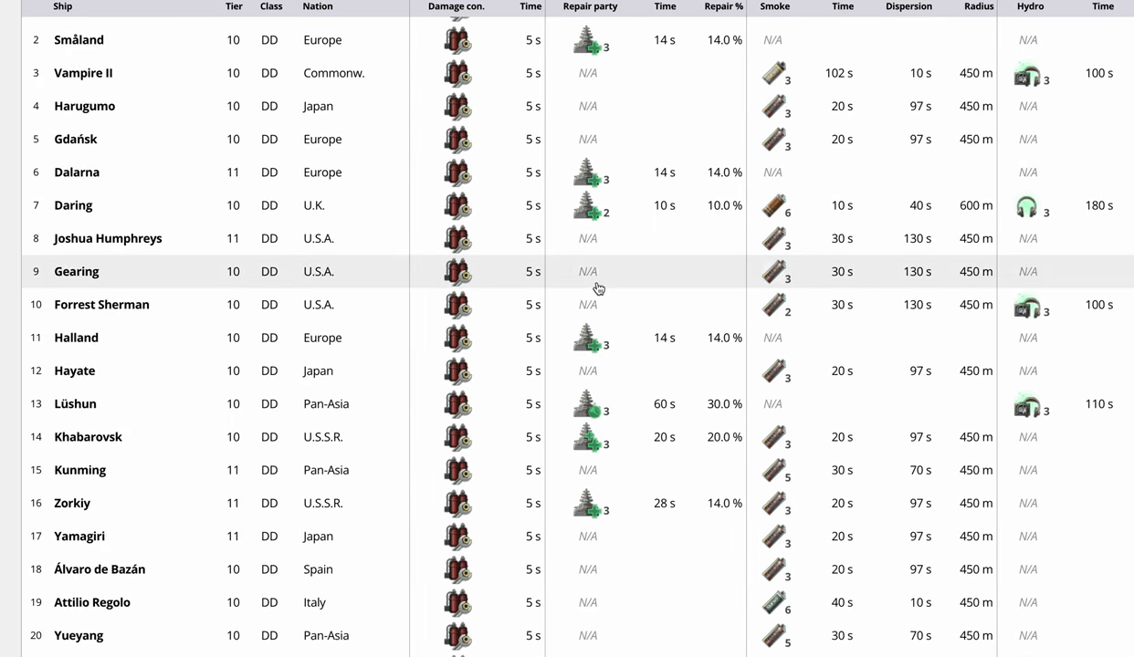
{"action": "mouse_move", "coordinate": [582, 410]}
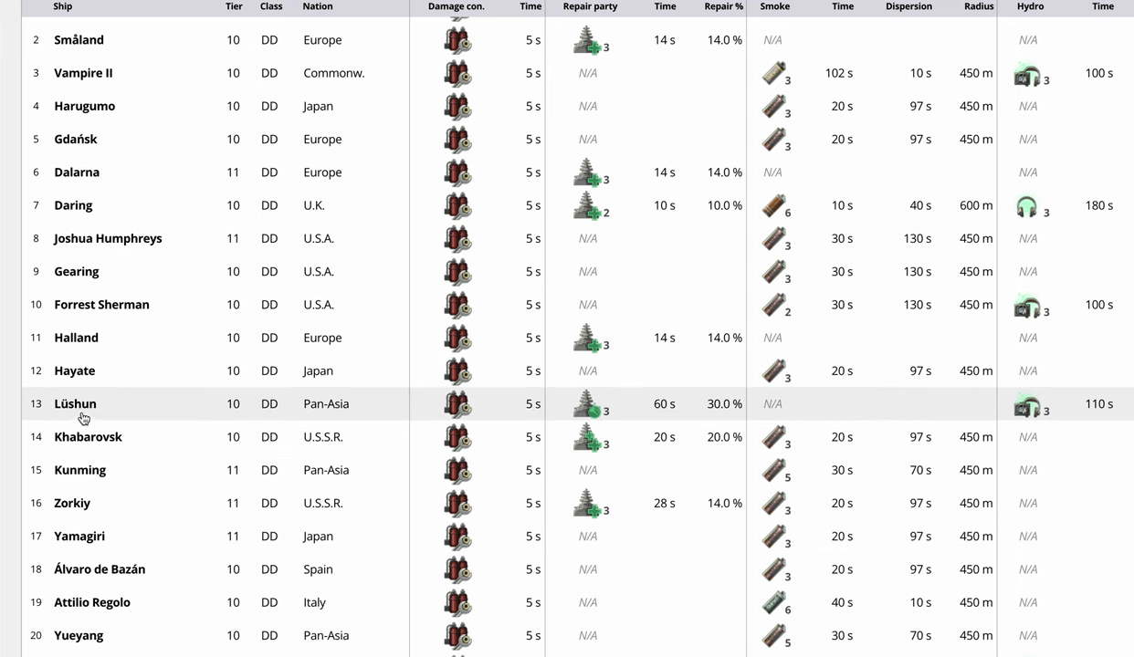
- Examine Lüshun's main battery, AP shell and HE shell details, focusing on HE damage, HE DPM and reload, and close them
{"action": "left_click", "coordinate": [80, 413]}
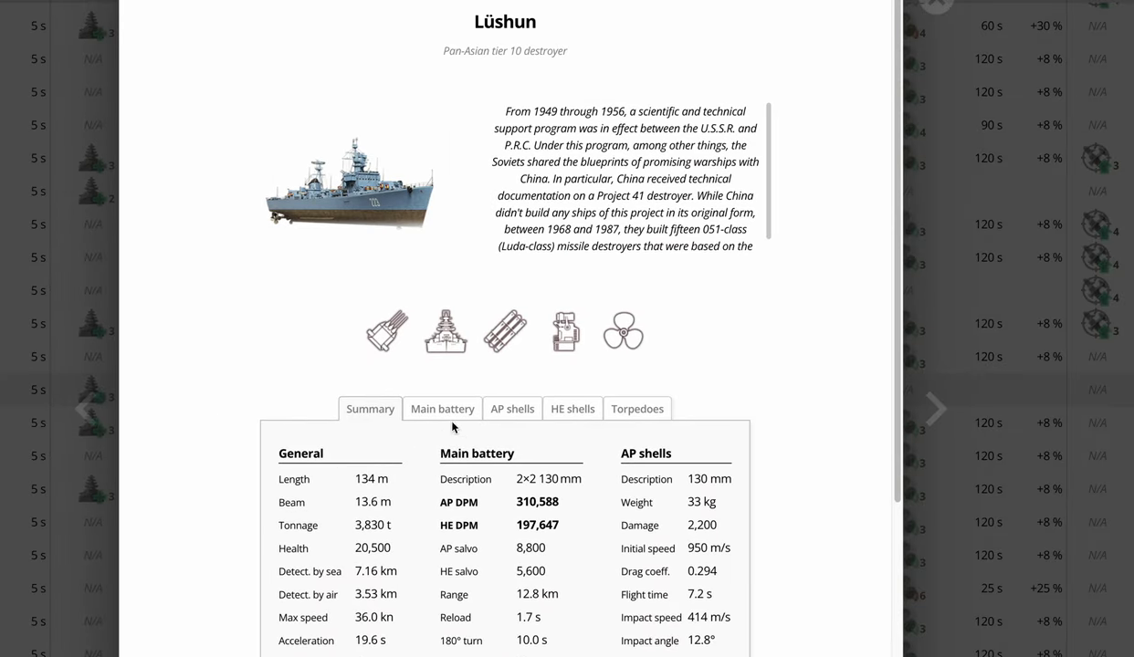
{"action": "left_click", "coordinate": [458, 411]}
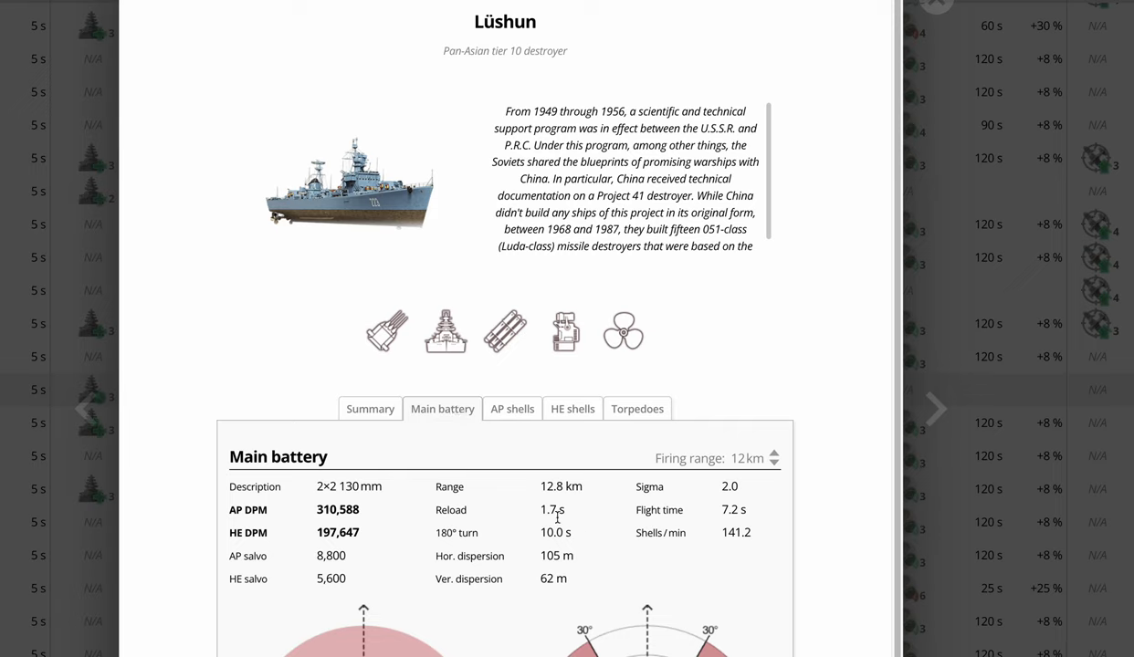
{"action": "left_click", "coordinate": [505, 409]}
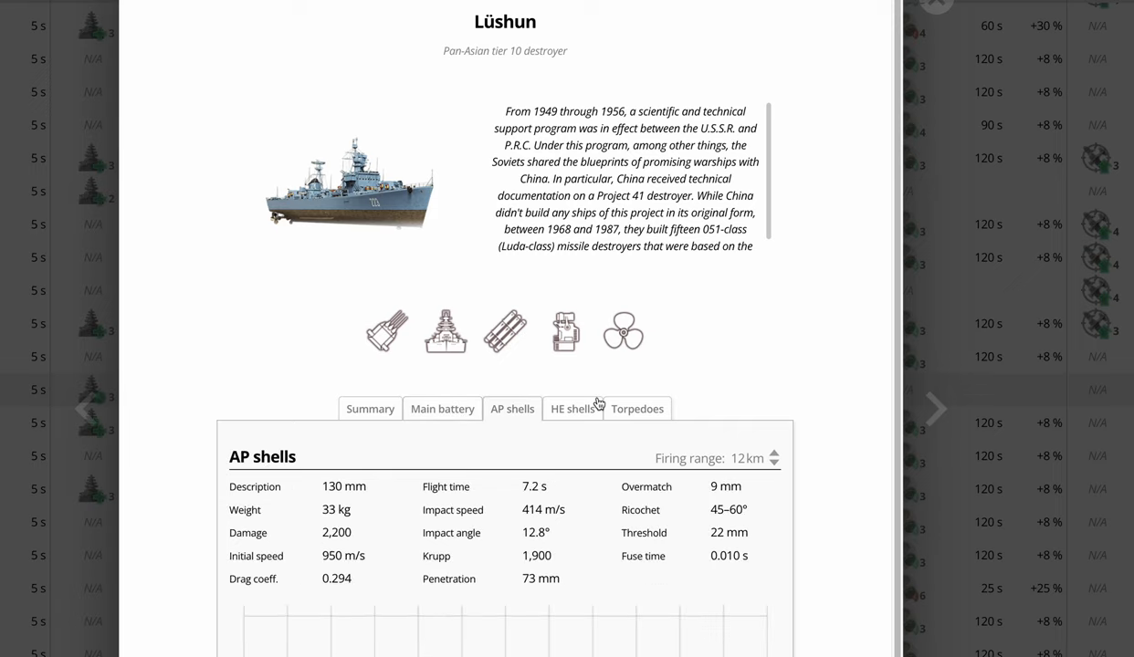
{"action": "left_click", "coordinate": [573, 409]}
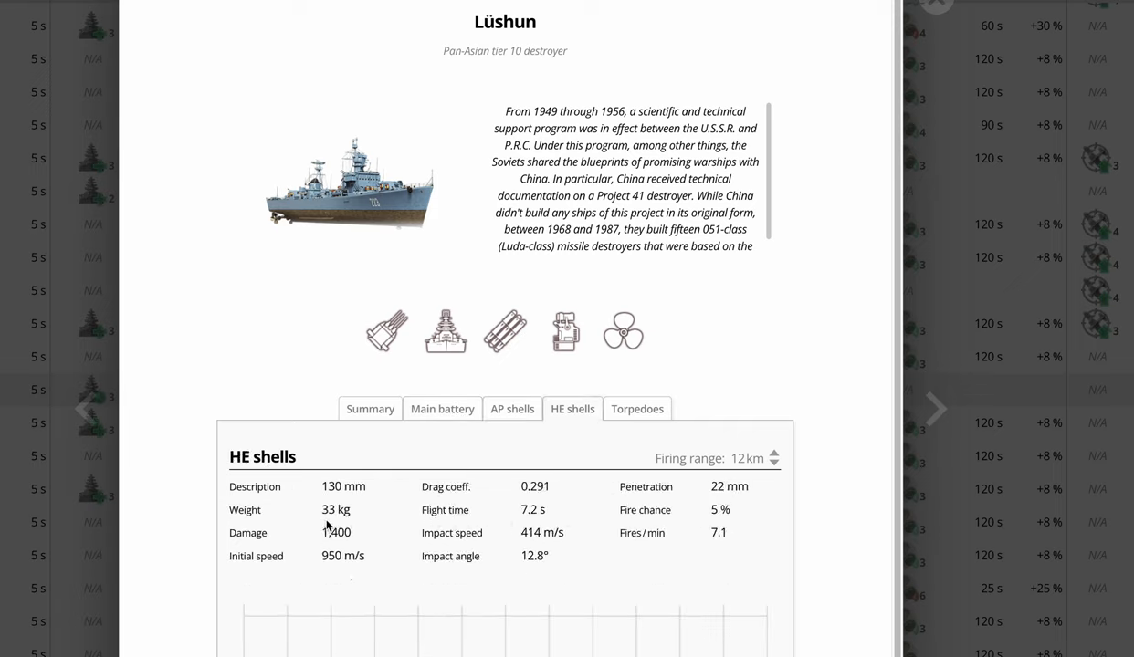
{"action": "left_click_drag", "start_coordinate": [318, 532], "coordinate": [351, 533]}
{"action": "left_click", "coordinate": [439, 412]}
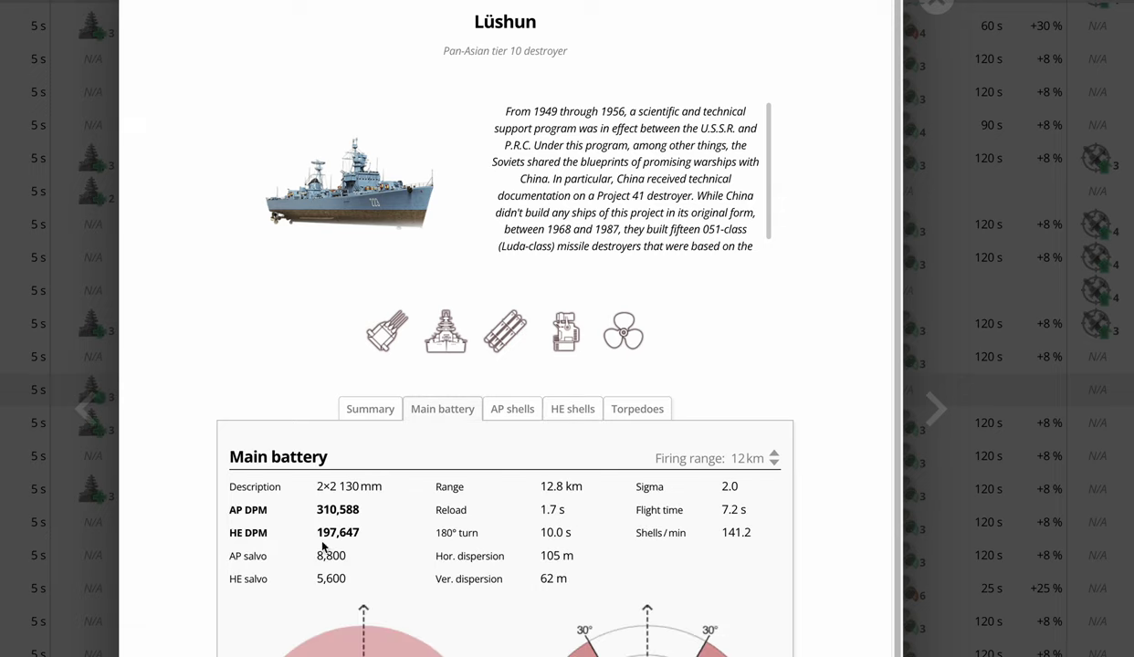
{"action": "left_click_drag", "start_coordinate": [322, 533], "coordinate": [366, 536]}
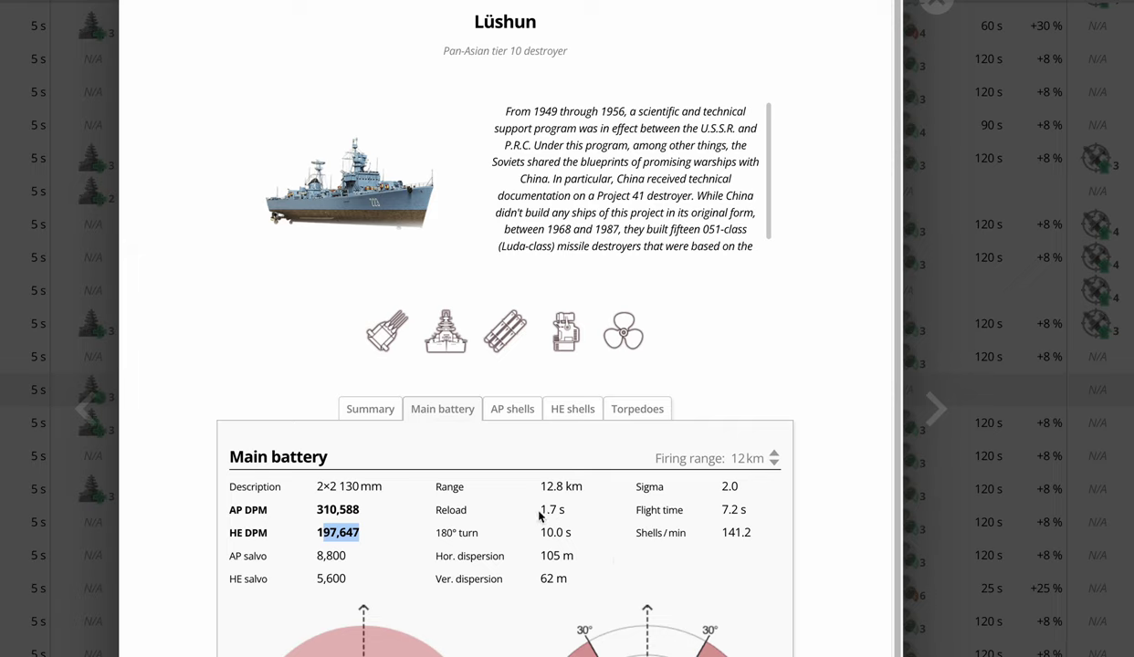
{"action": "left_click_drag", "start_coordinate": [535, 498], "coordinate": [566, 507]}
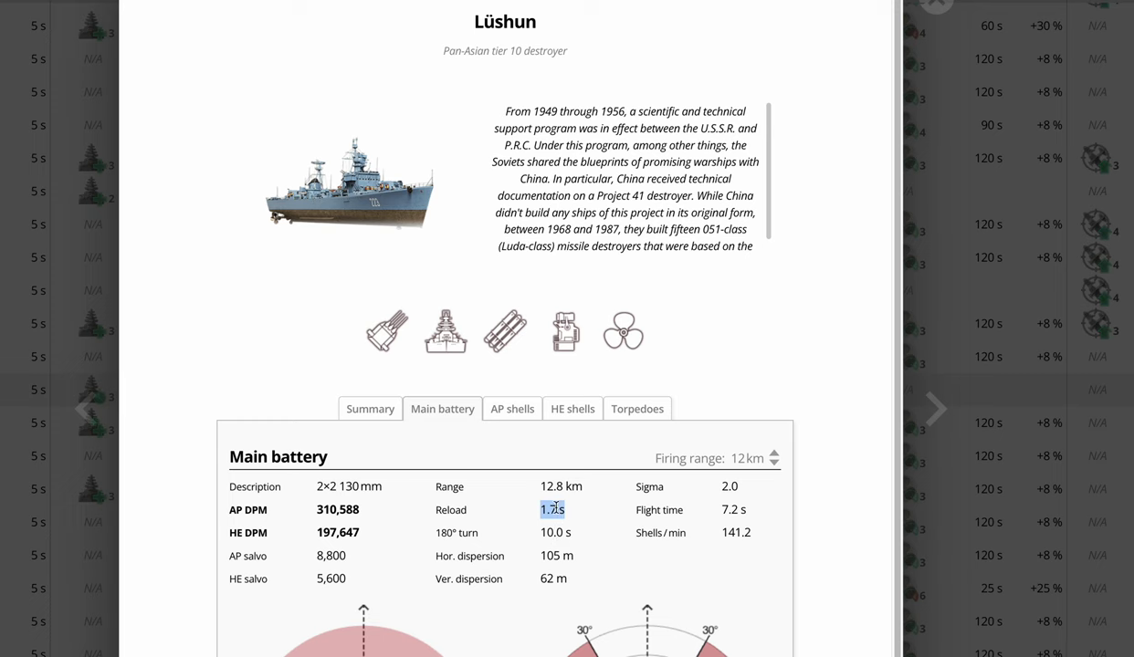
{"action": "left_click", "coordinate": [933, 5]}
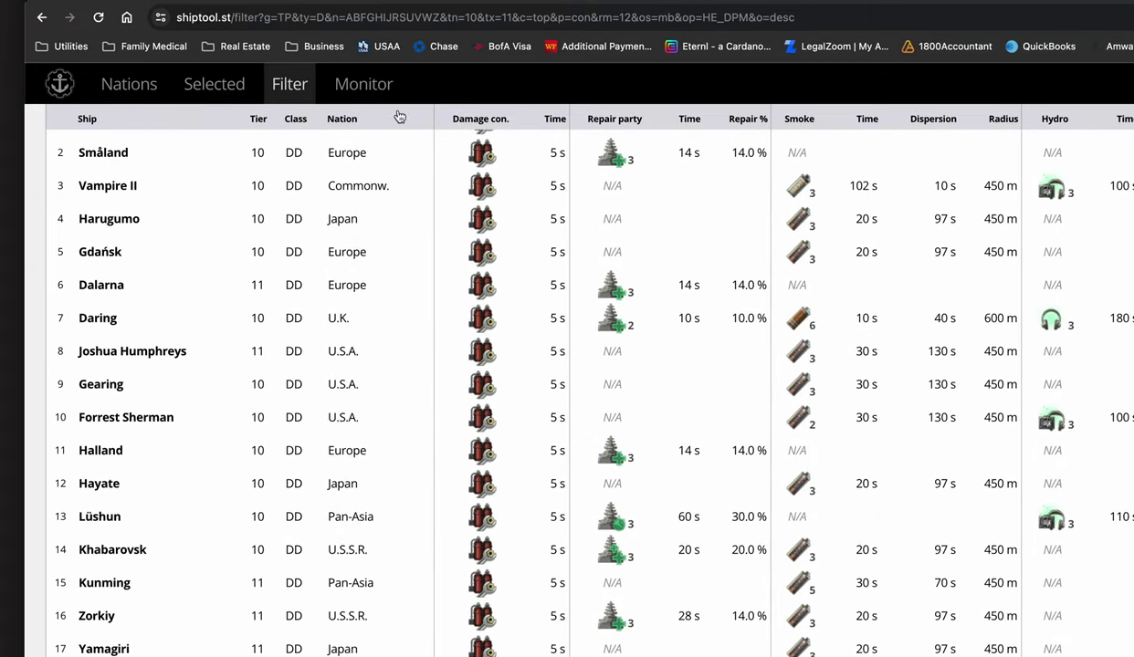
- Switch the ship database table to the general parameters and on to the main battery parameters
{"action": "scroll", "coordinate": [101, 235], "scroll_direction": "up", "scroll_amount": 5}
{"action": "scroll", "coordinate": [158, 339], "scroll_direction": "down", "scroll_amount": 4}
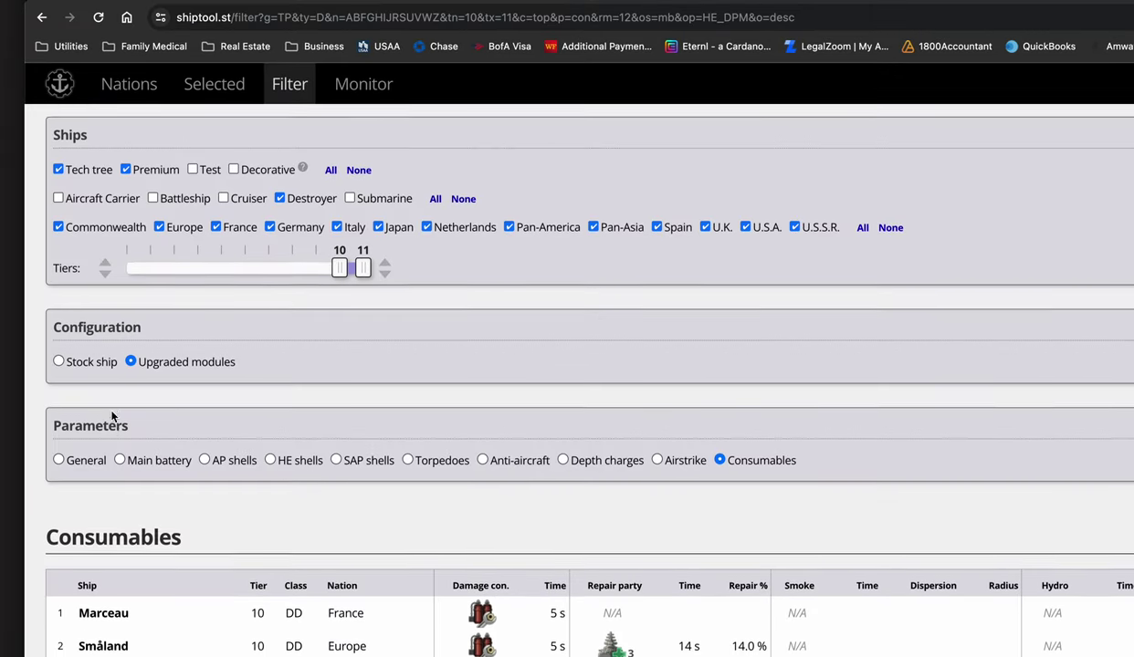
{"action": "left_click", "coordinate": [99, 160]}
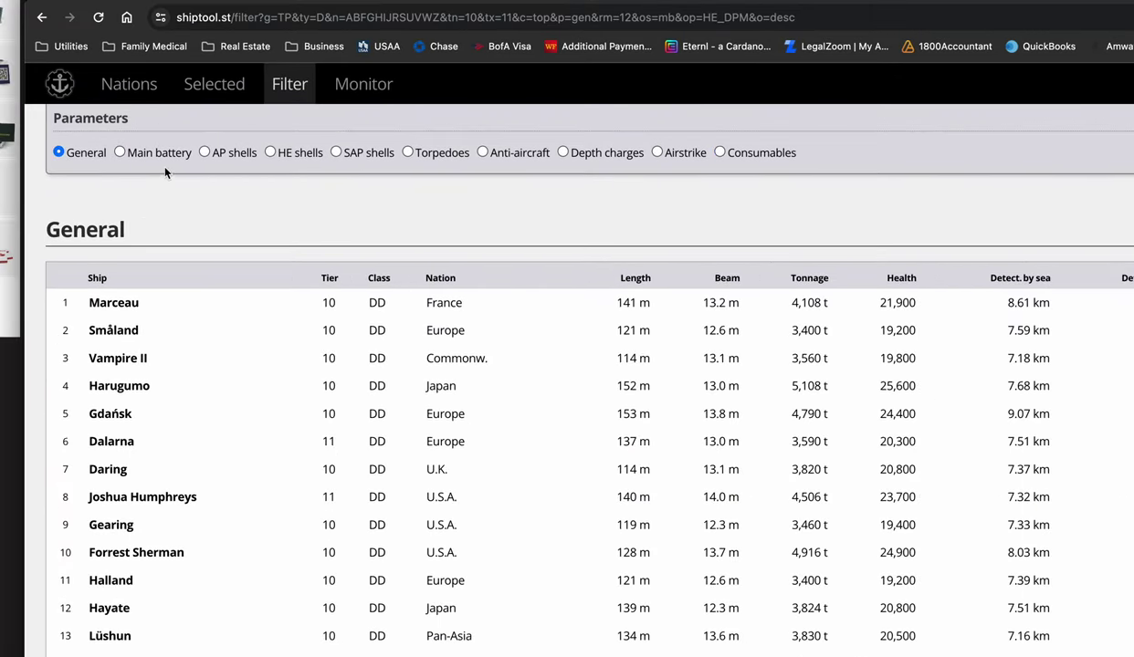
{"action": "left_click", "coordinate": [160, 157]}
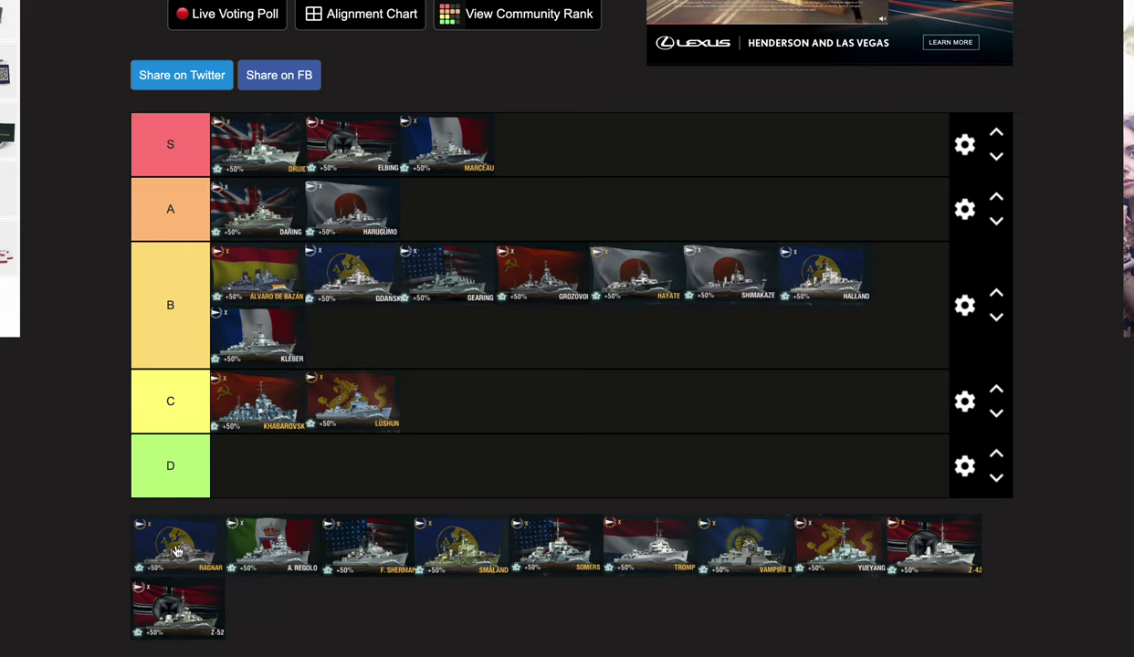
- Place Ragnar in the tier list's A tier and Attilio Regolo in the B tier
{"action": "left_click_drag", "start_coordinate": [179, 552], "coordinate": [461, 219]}
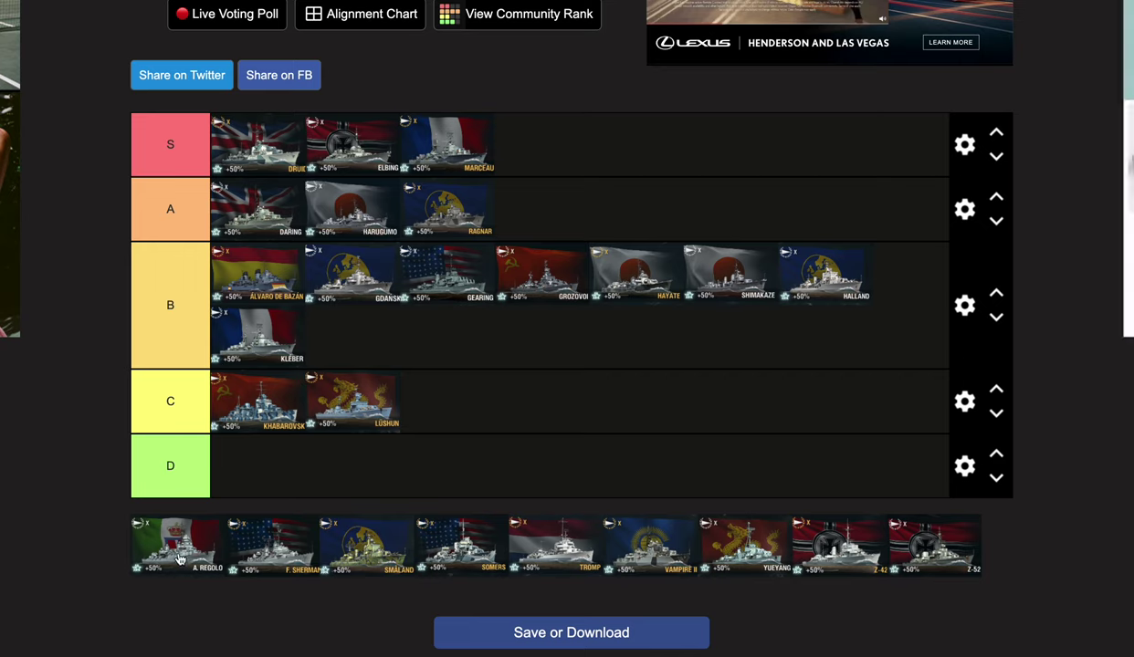
{"action": "left_click_drag", "start_coordinate": [181, 559], "coordinate": [451, 347]}
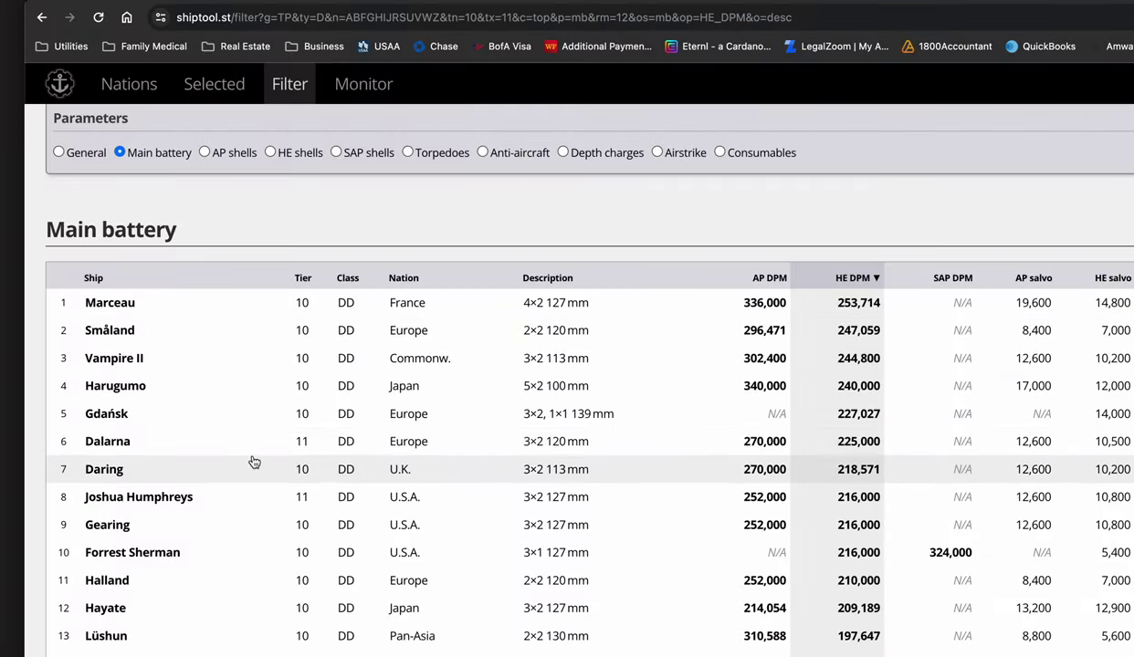
- Examine Attilio Regolo's torpedo details in the ship database, focusing on reload and speed, and close them
{"action": "scroll", "coordinate": [253, 465], "scroll_direction": "down", "scroll_amount": 3}
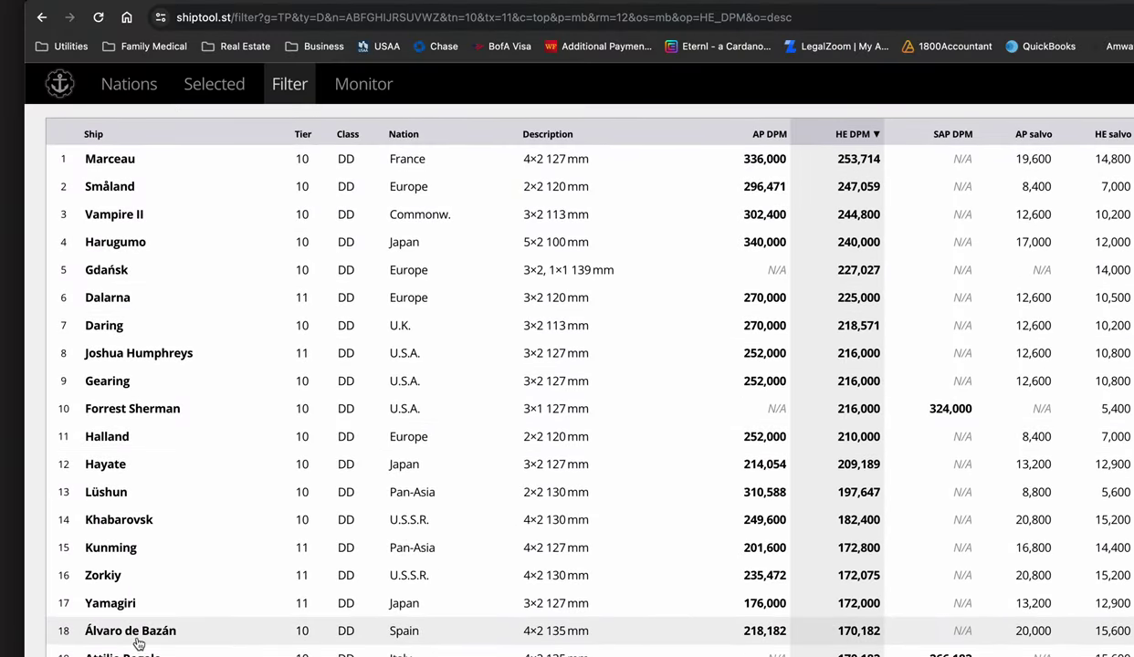
{"action": "left_click", "coordinate": [225, 650]}
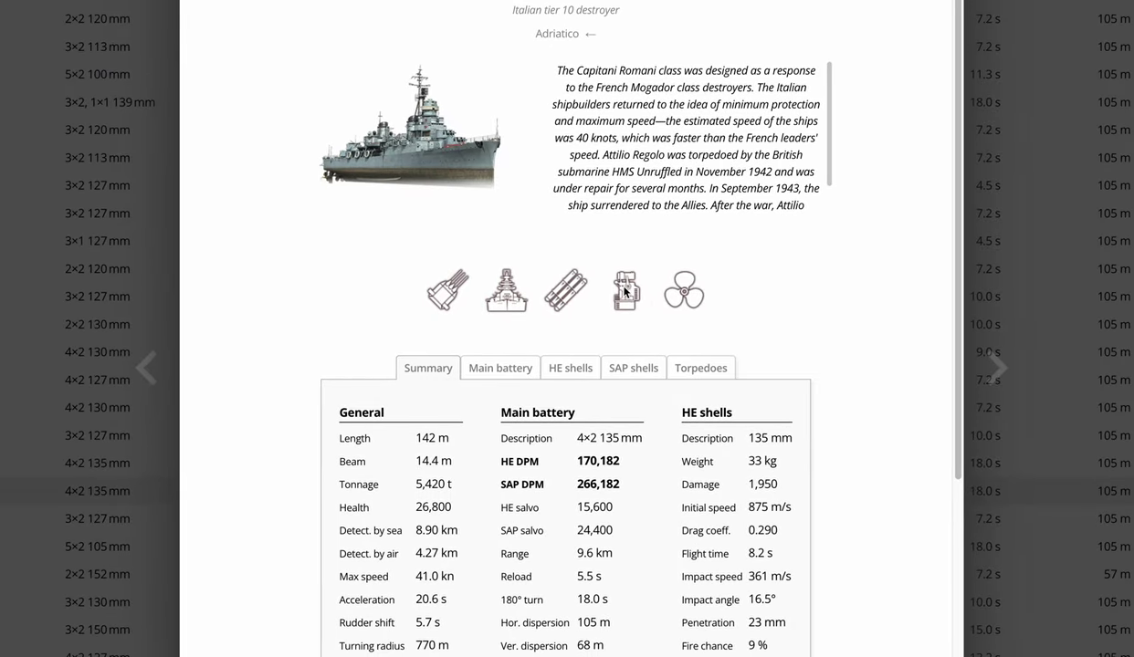
{"action": "left_click", "coordinate": [689, 371]}
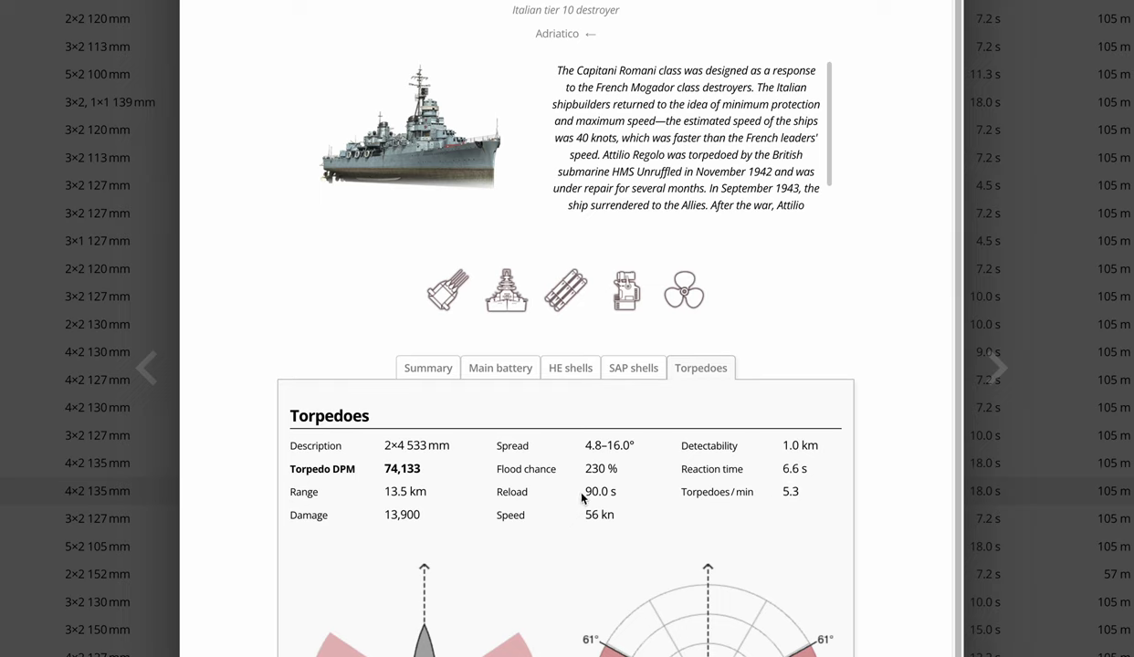
{"action": "left_click_drag", "start_coordinate": [605, 493], "coordinate": [584, 493]}
{"action": "double_click", "coordinate": [589, 515]}
{"action": "left_click", "coordinate": [633, 564]}
{"action": "key", "text": "Escape"}
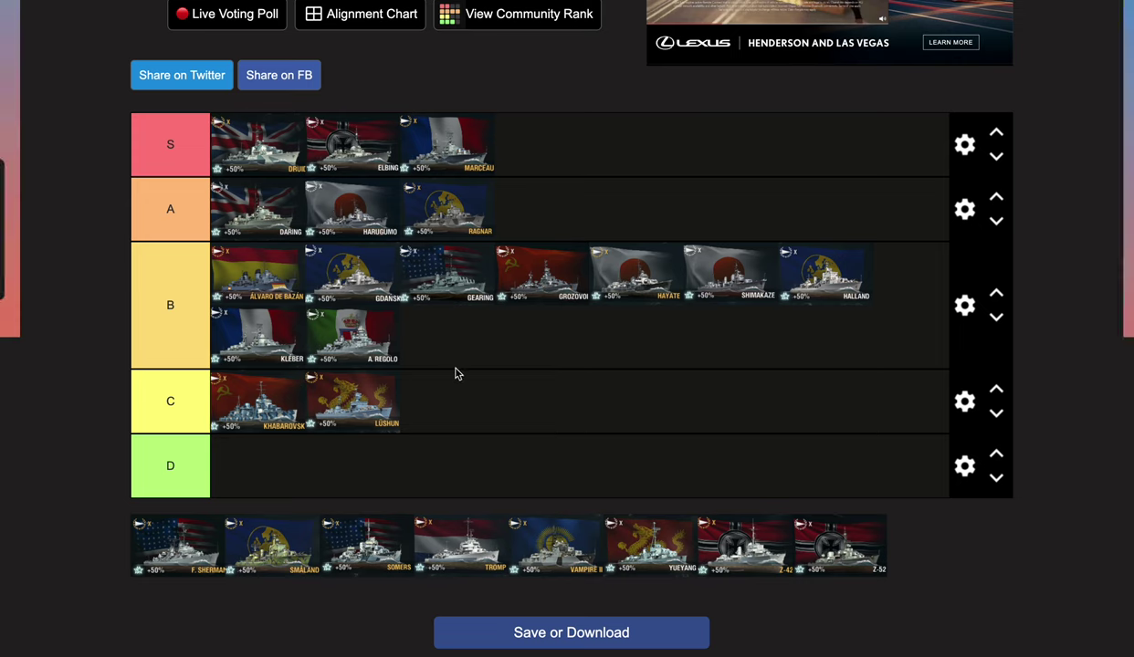
- Place Forrest Sherman in the tier list's A tier after Ragnar
{"action": "left_click_drag", "start_coordinate": [178, 542], "coordinate": [552, 228]}
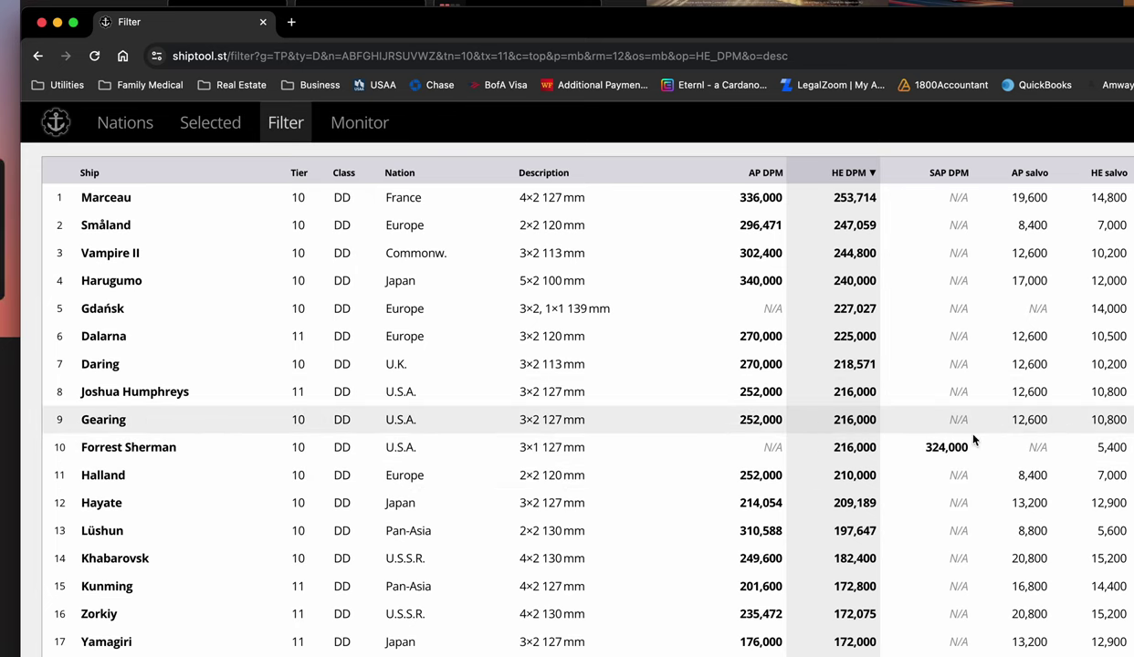
- Compare the destroyers sorted by SAP DPM and by HE DPM, and examine Forrest Sherman's acceleration and max speed in its summary
{"action": "left_click", "coordinate": [952, 172]}
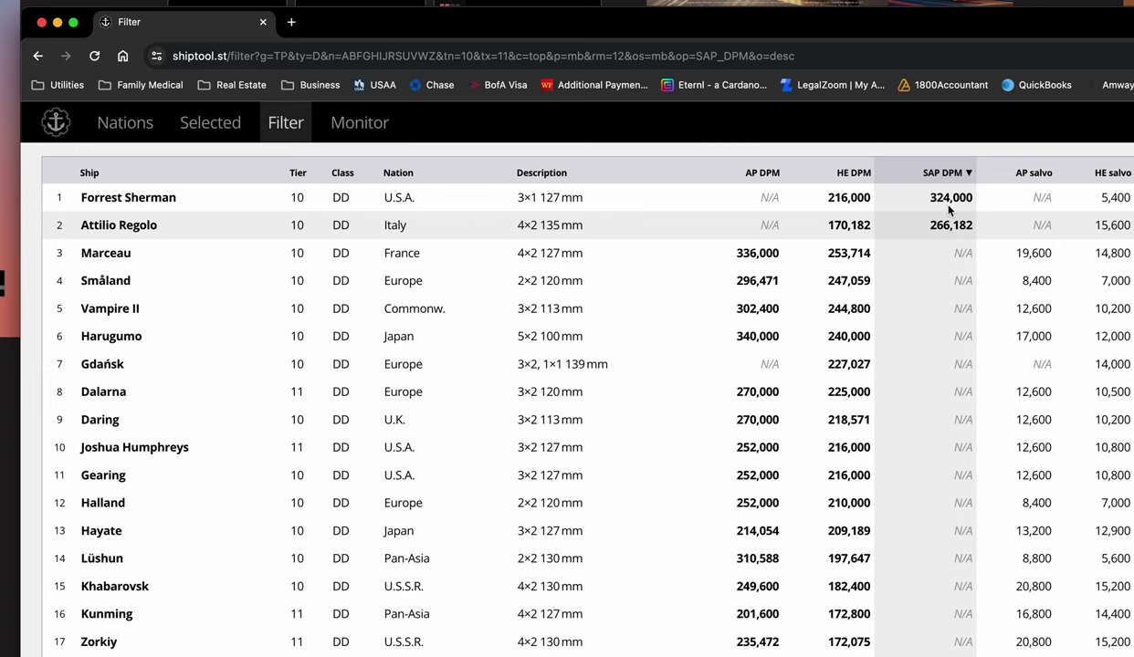
{"action": "left_click", "coordinate": [854, 176]}
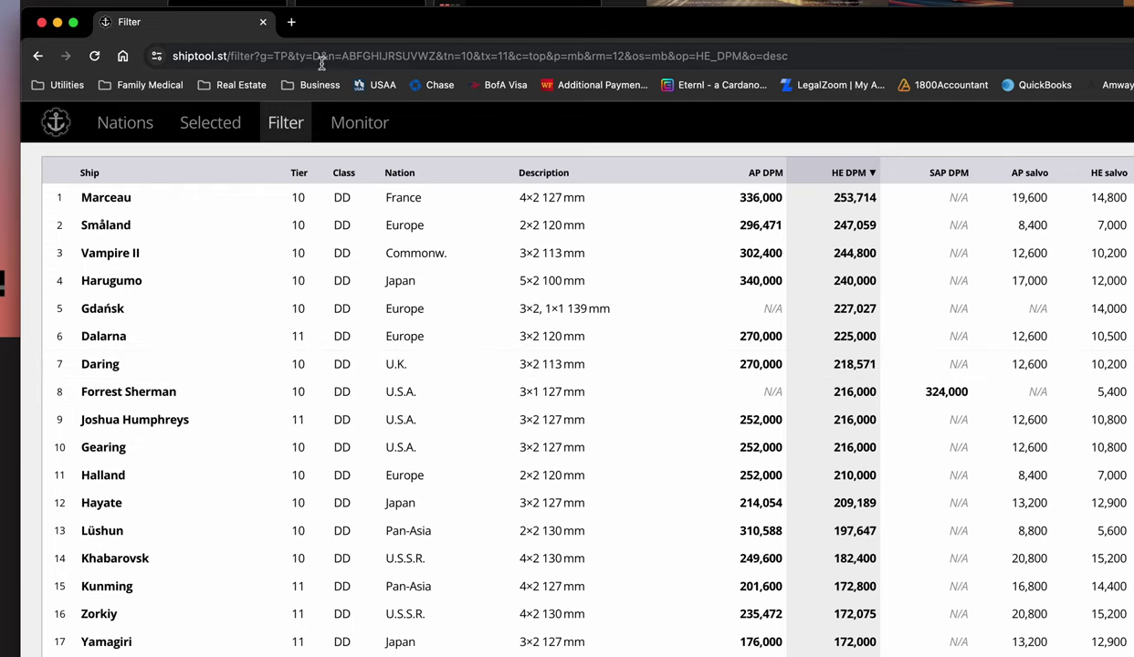
{"action": "left_click", "coordinate": [113, 392]}
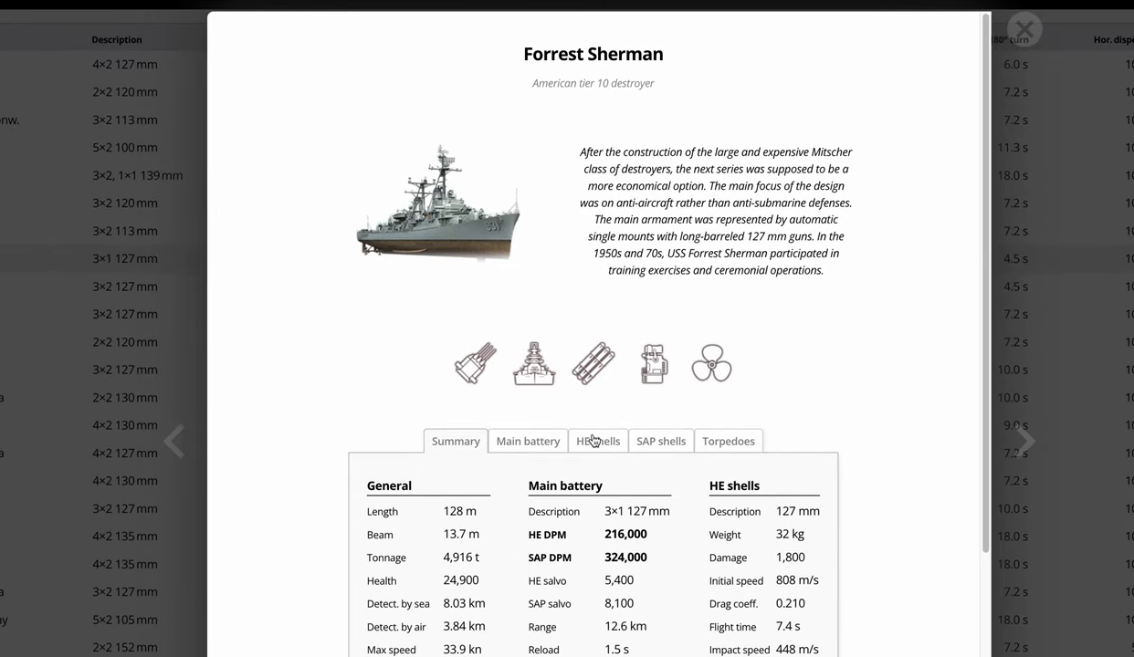
{"action": "scroll", "coordinate": [501, 587], "scroll_direction": "down", "scroll_amount": 2}
{"action": "scroll", "coordinate": [501, 587], "scroll_direction": "down", "scroll_amount": 1}
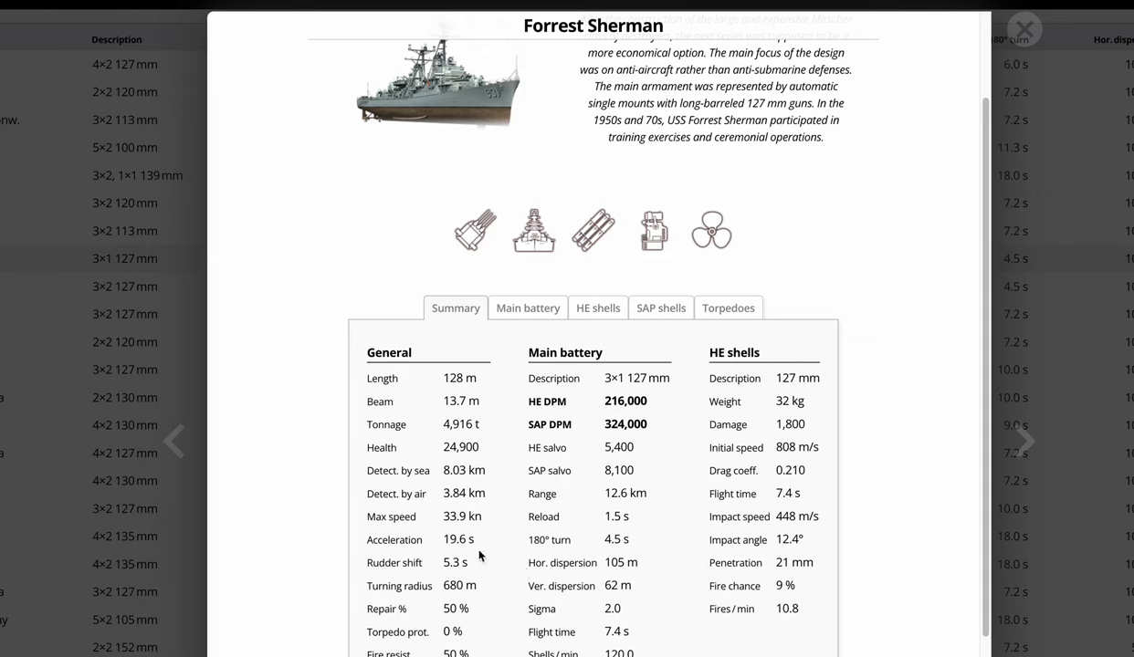
{"action": "left_click_drag", "start_coordinate": [444, 542], "coordinate": [476, 537]}
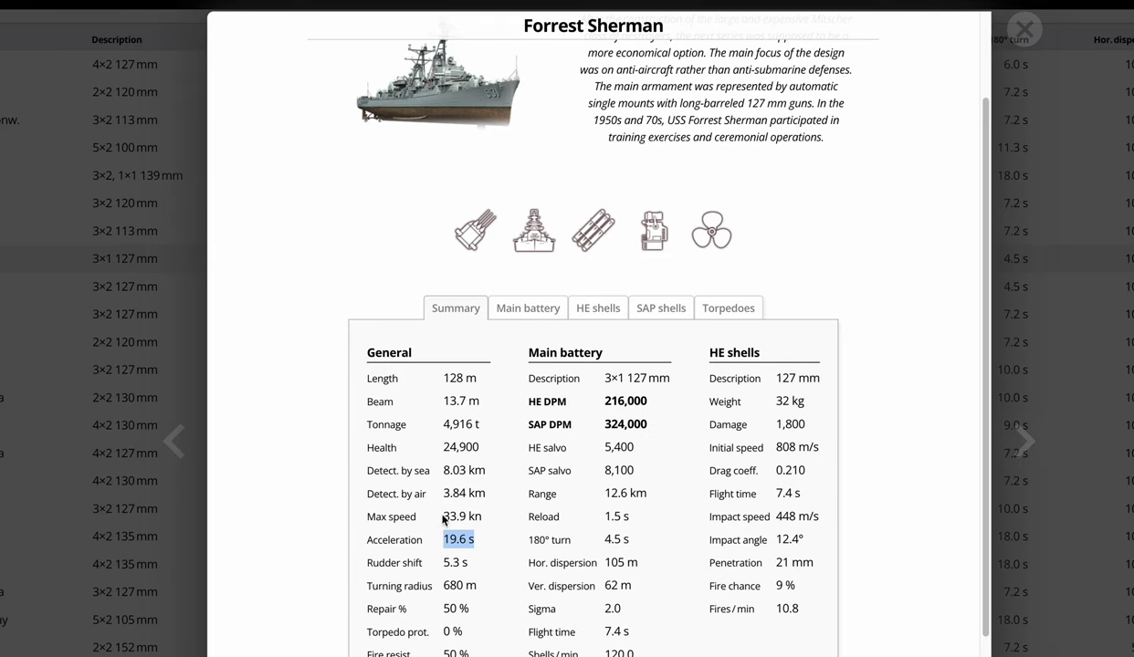
{"action": "left_click_drag", "start_coordinate": [444, 517], "coordinate": [463, 517]}
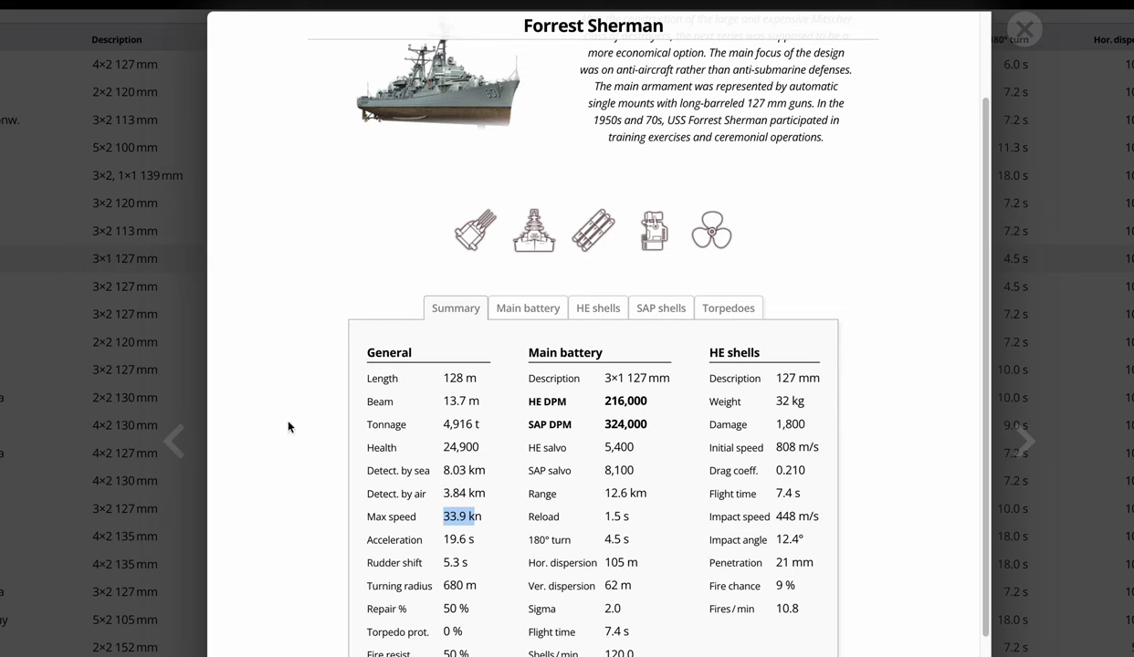
{"action": "left_click", "coordinate": [1023, 32]}
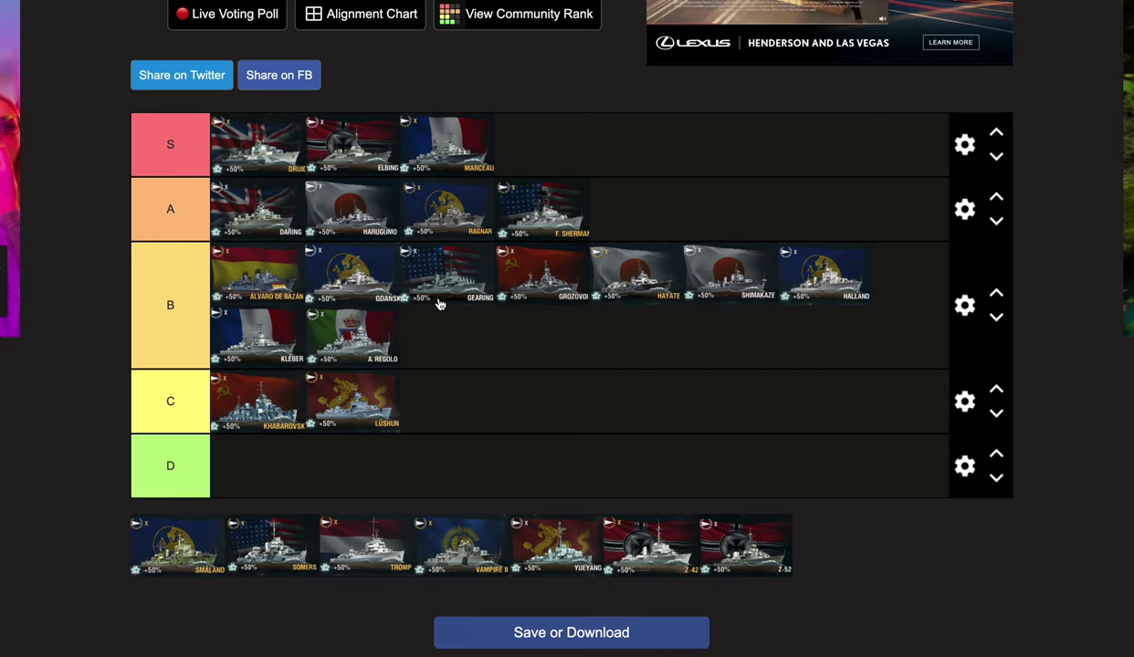
- Try Småland in the S and A tiers, and settle it in the B tier after Attilio Regolo
{"action": "left_click_drag", "start_coordinate": [219, 554], "coordinate": [599, 147]}
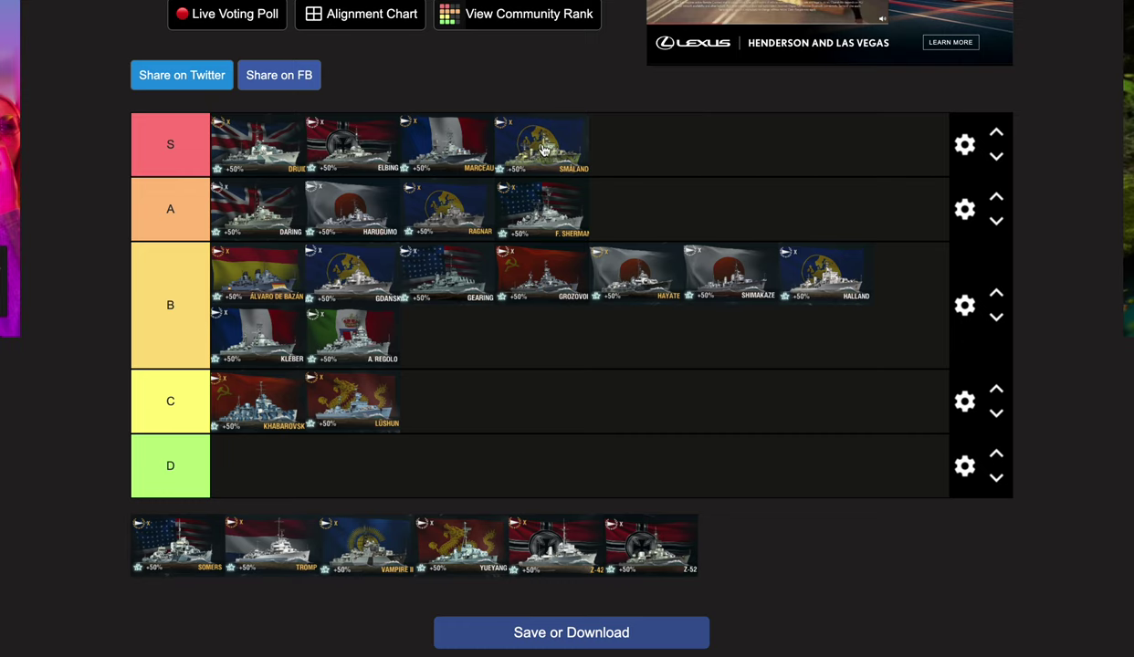
{"action": "left_click_drag", "start_coordinate": [514, 141], "coordinate": [612, 219]}
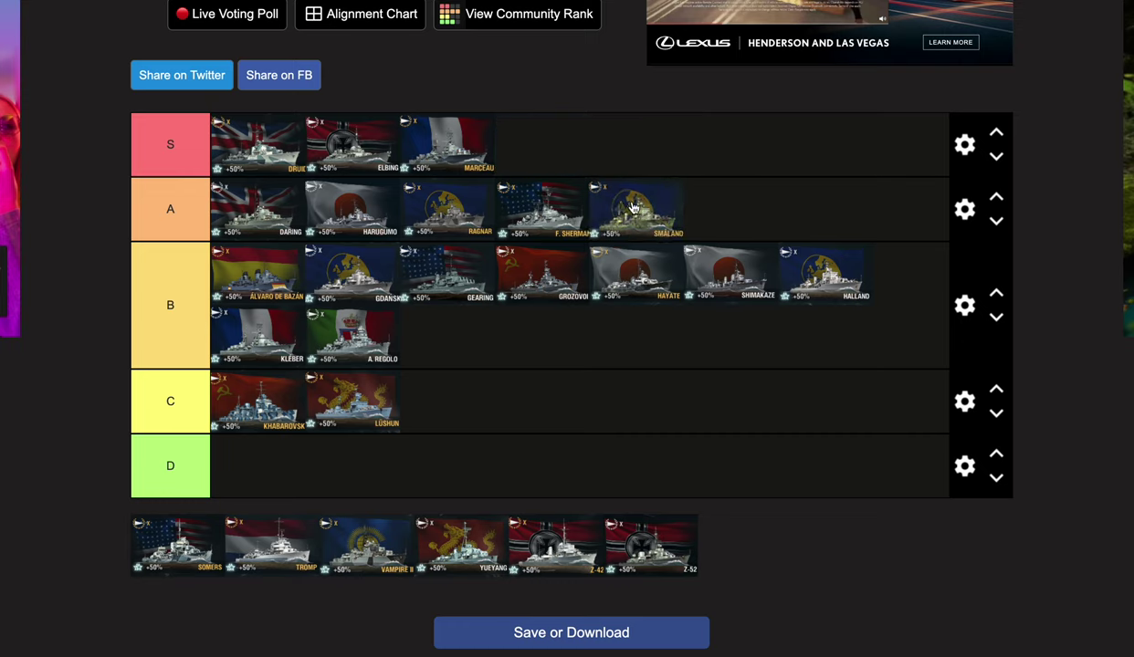
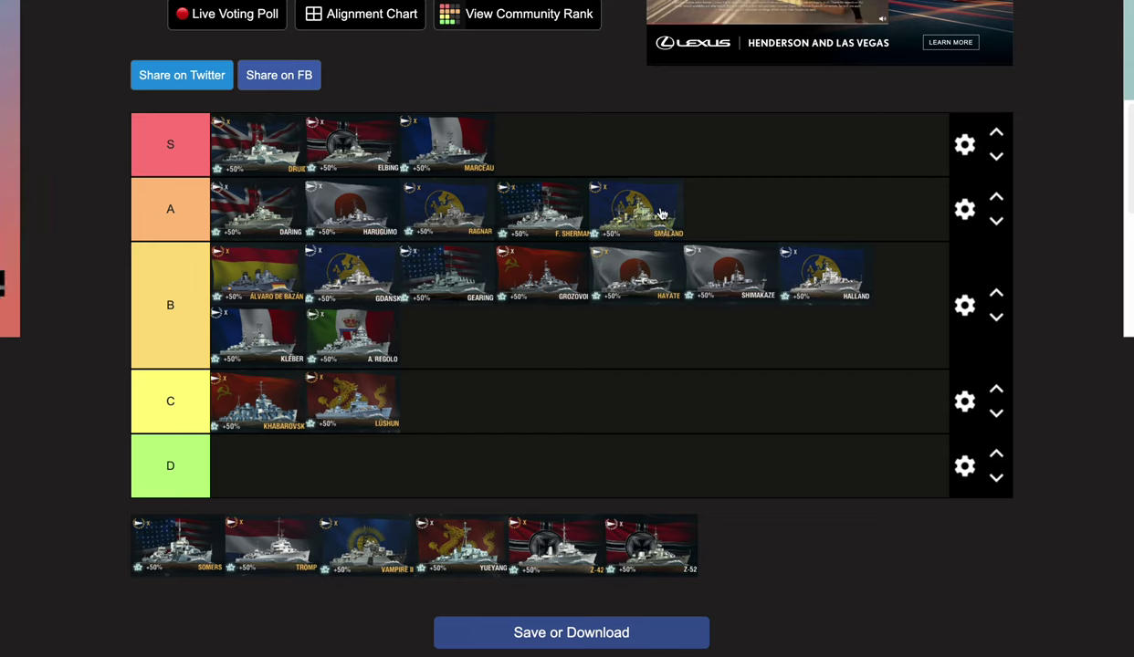
{"action": "left_click_drag", "start_coordinate": [659, 213], "coordinate": [563, 358]}
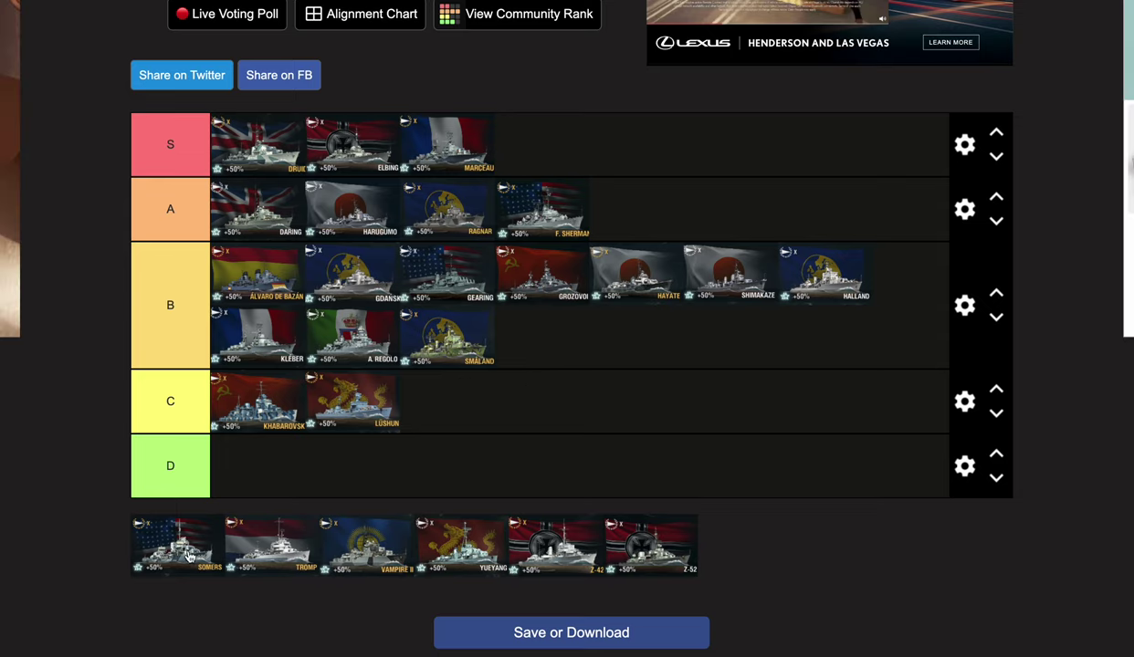
- Place Somers and Tromp in the B tier after Småland
{"action": "left_click_drag", "start_coordinate": [181, 542], "coordinate": [582, 368]}
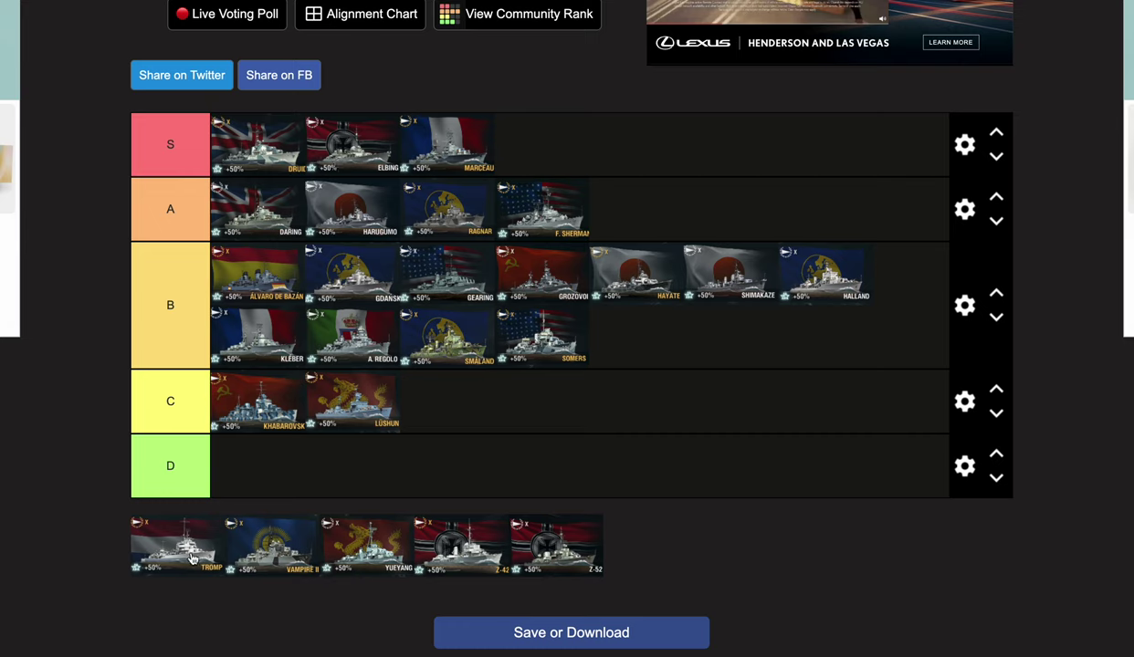
{"action": "left_click_drag", "start_coordinate": [192, 559], "coordinate": [656, 342]}
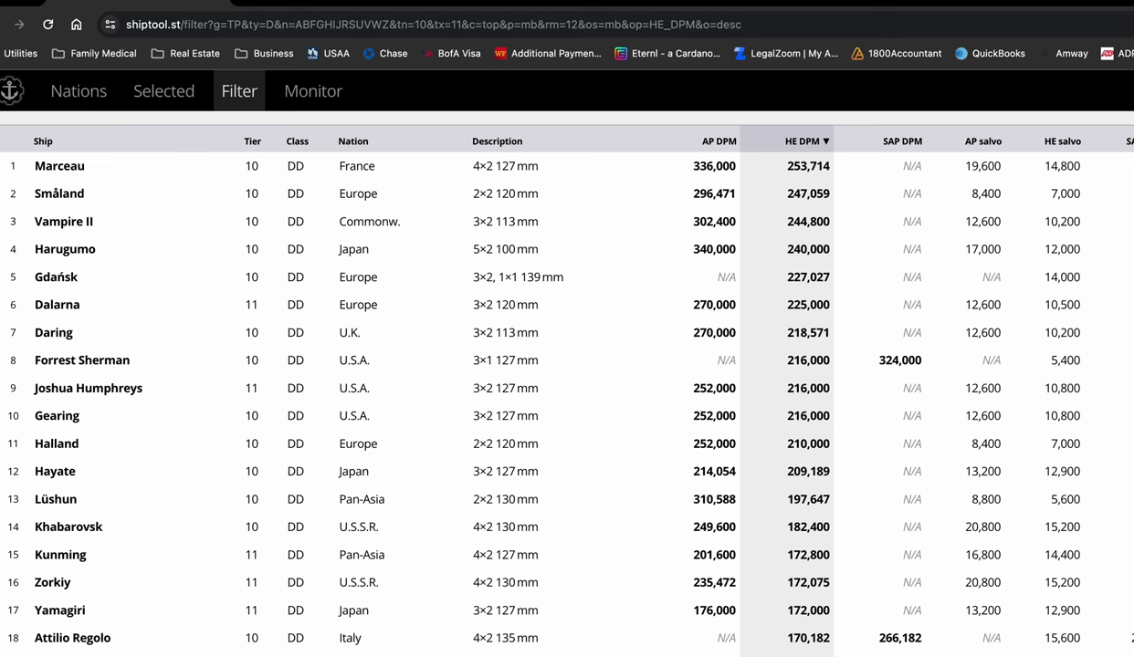
- Examine Tromp's HE shell penetration and its main battery range and HE DPM in the ship database
{"action": "scroll", "coordinate": [106, 480], "scroll_direction": "down", "scroll_amount": 1}
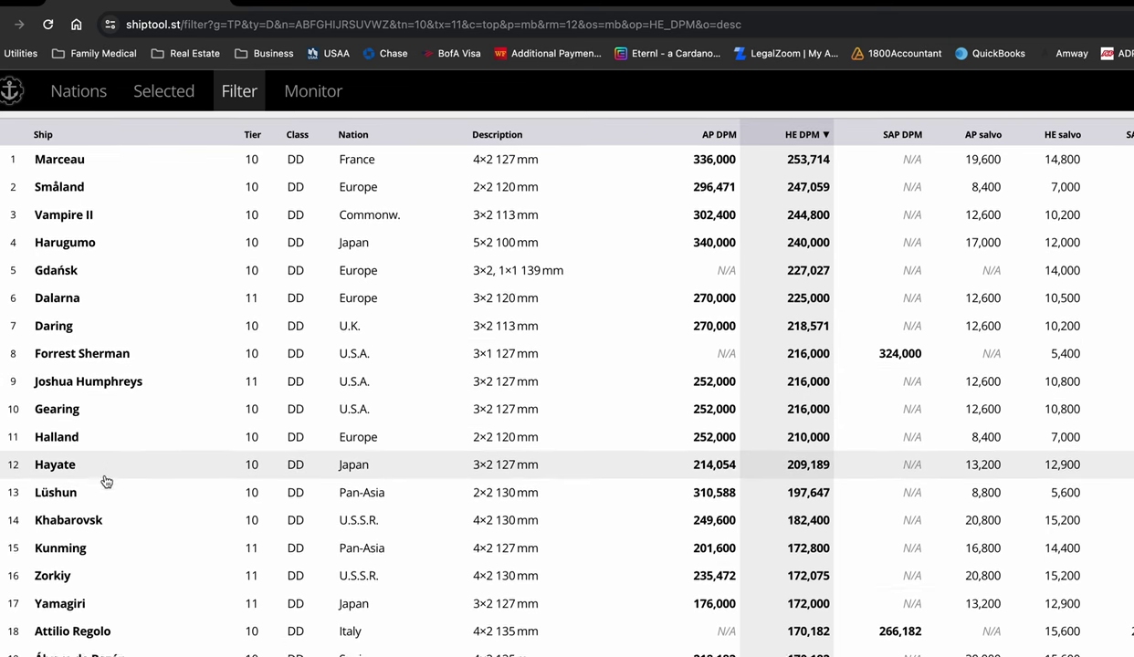
{"action": "scroll", "coordinate": [566, 393], "scroll_direction": "down", "scroll_amount": 1}
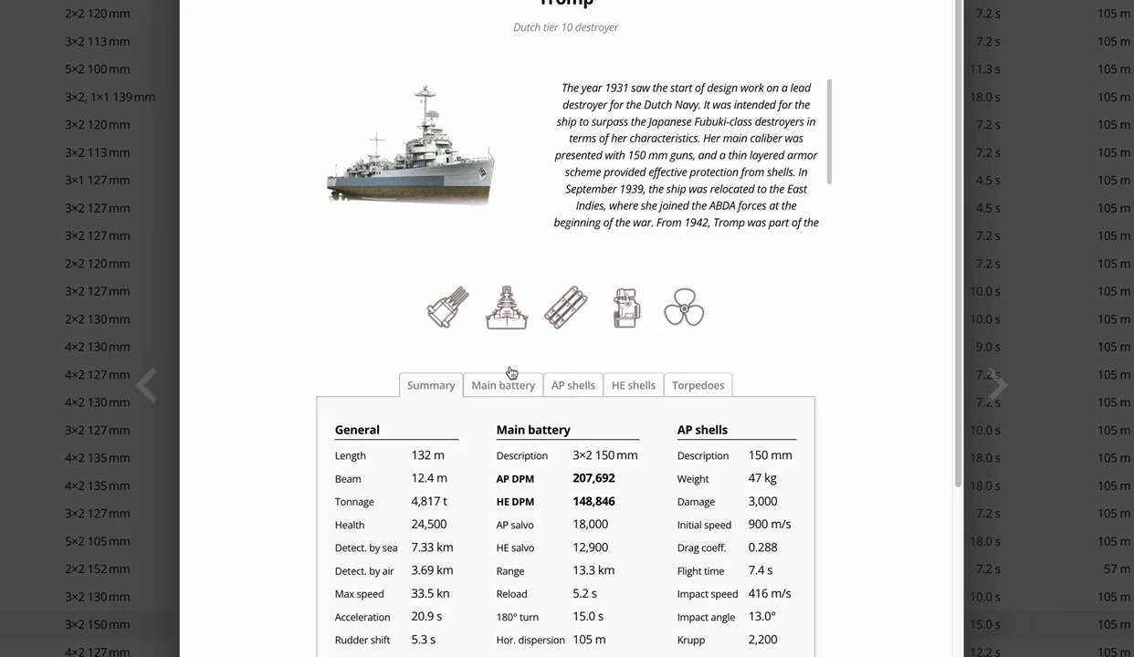
{"action": "left_click", "coordinate": [627, 390]}
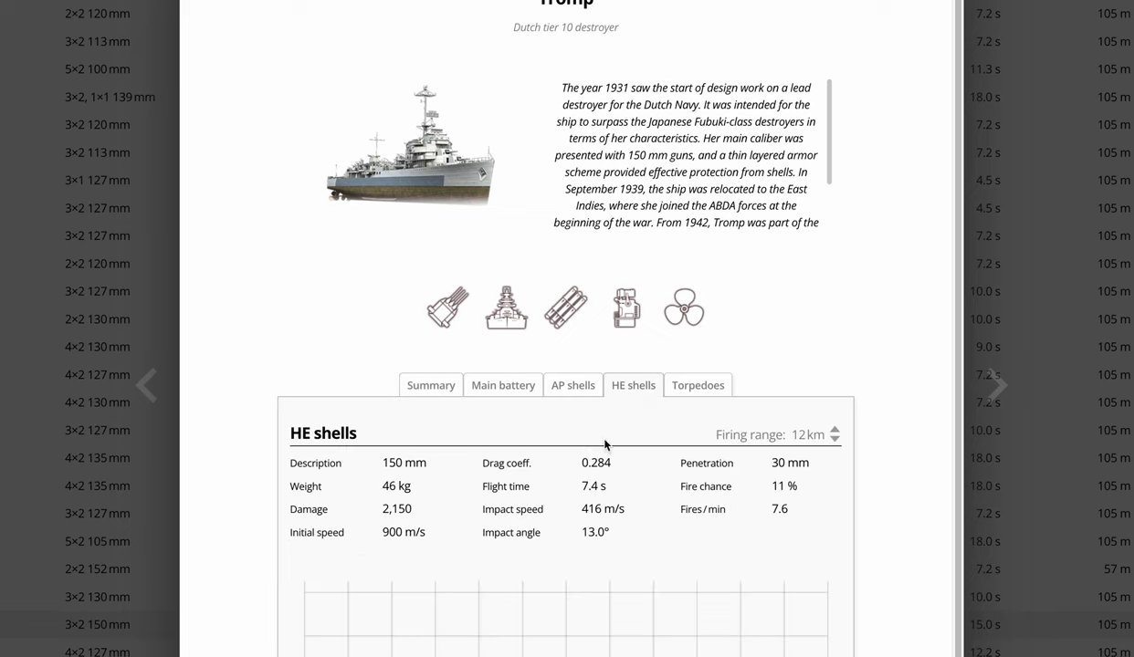
{"action": "double_click", "coordinate": [774, 463]}
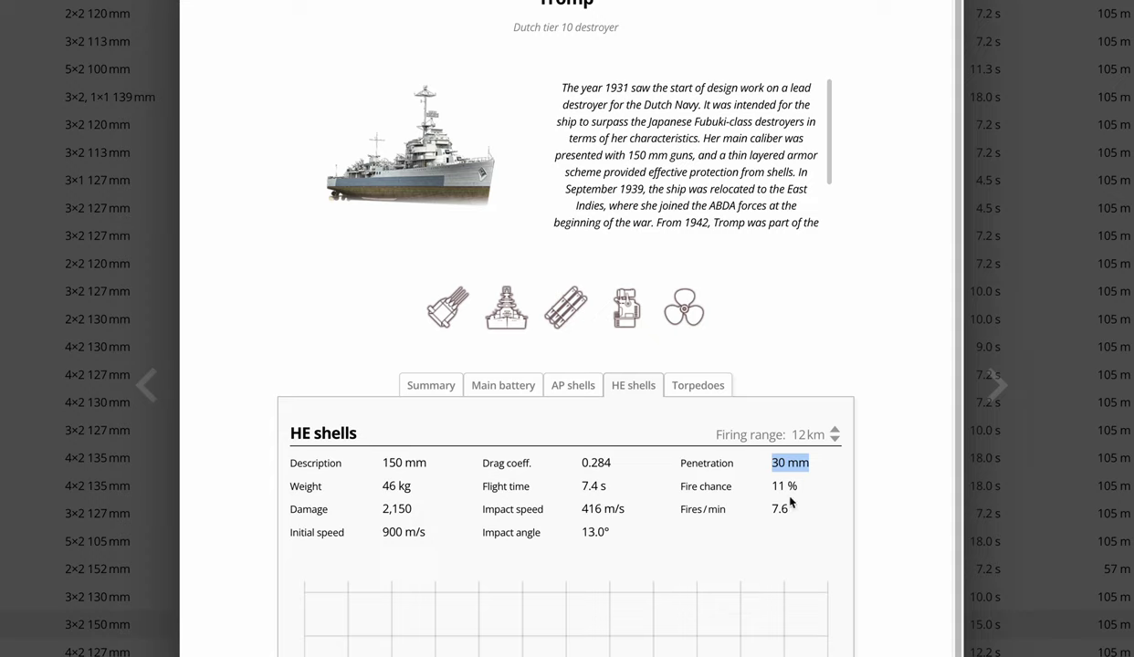
{"action": "left_click", "coordinate": [502, 385]}
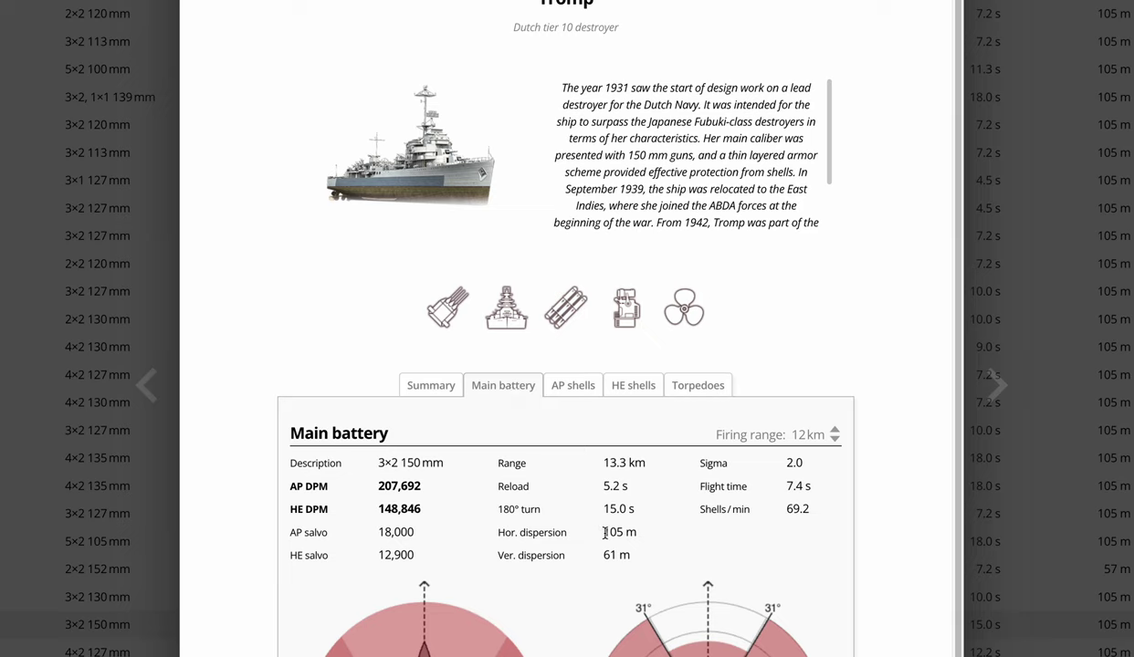
{"action": "left_click_drag", "start_coordinate": [604, 466], "coordinate": [655, 463]}
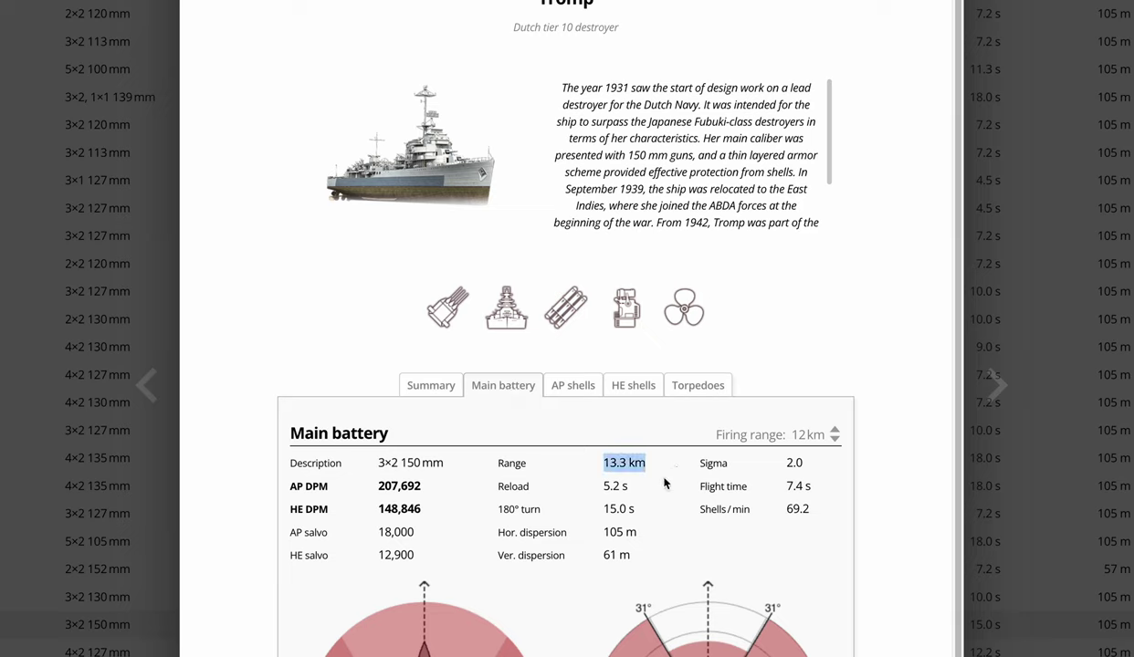
{"action": "left_click_drag", "start_coordinate": [372, 504], "coordinate": [443, 513]}
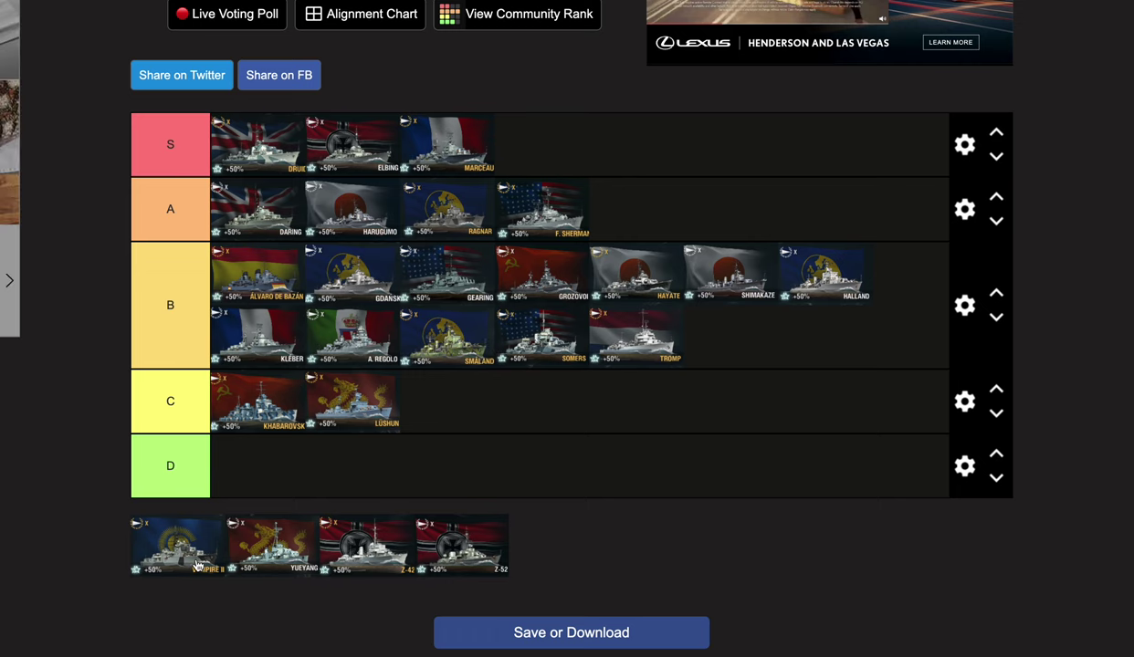
- Place Vampire II in the tier list's A tier after Forrest Sherman
{"action": "left_click_drag", "start_coordinate": [180, 545], "coordinate": [704, 203]}
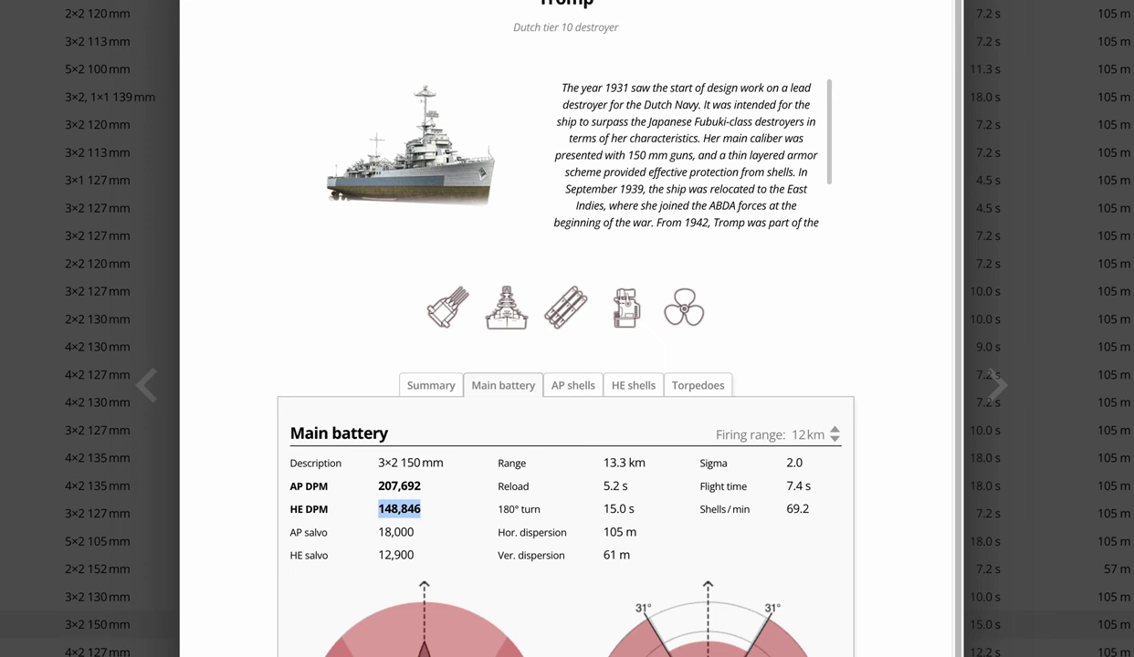
- Compare the destroyers sorted by AP DPM in the ship database, and examine the ricochet angles of Vampire II's AP shells
{"action": "key", "text": "Escape"}
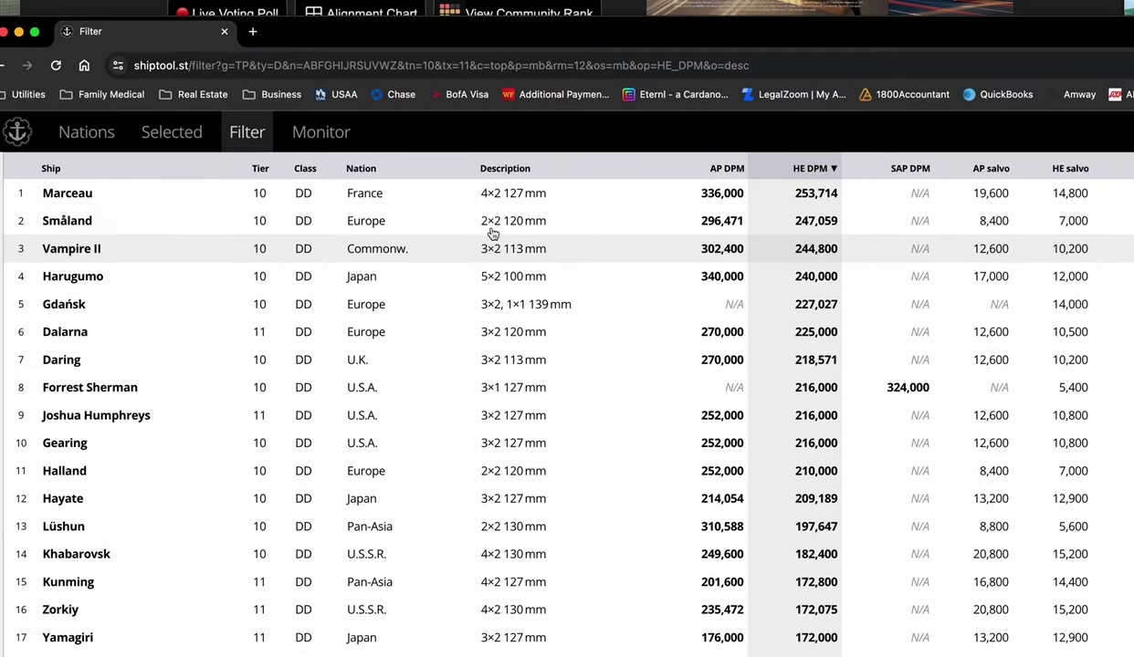
{"action": "scroll", "coordinate": [512, 137], "scroll_direction": "up", "scroll_amount": 2}
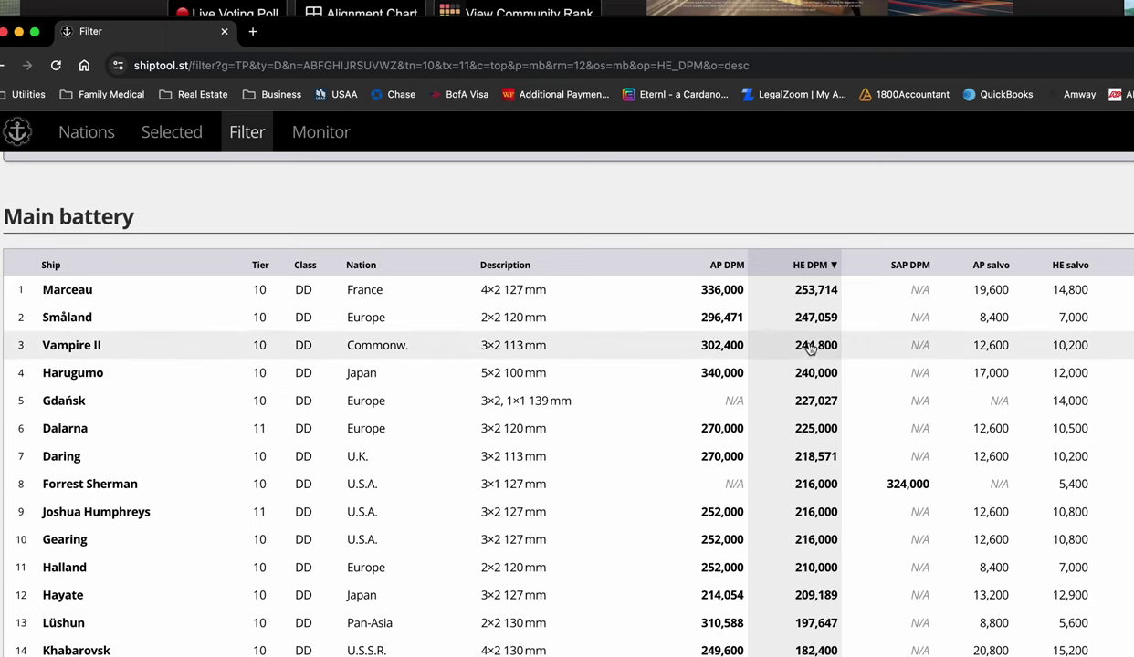
{"action": "left_click", "coordinate": [720, 265]}
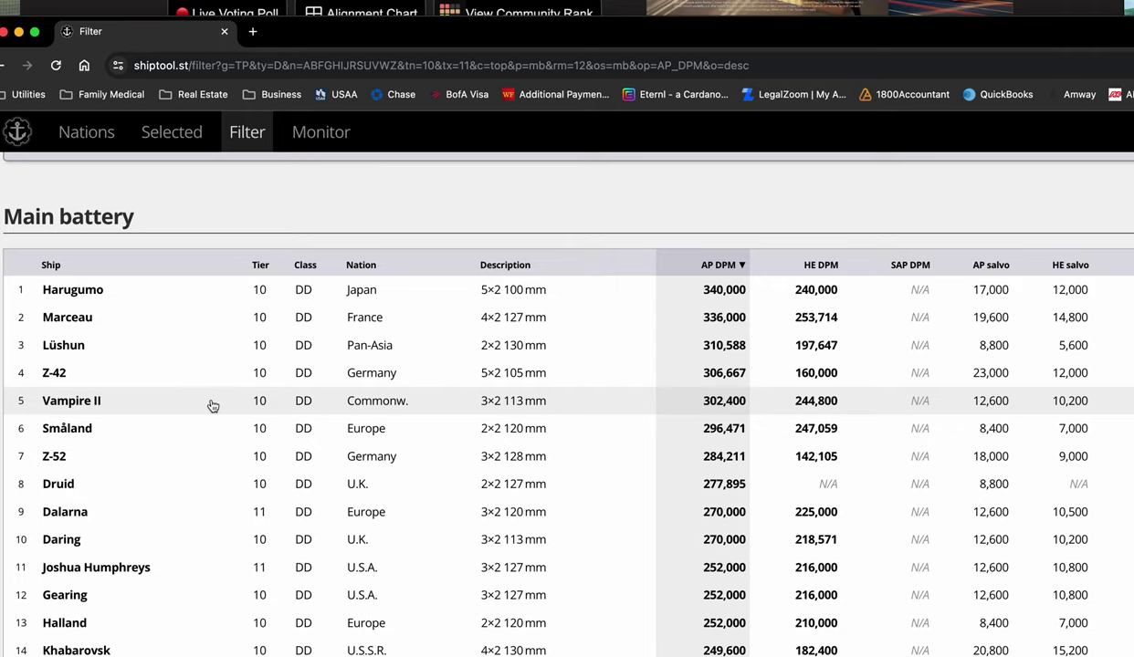
{"action": "left_click", "coordinate": [66, 401]}
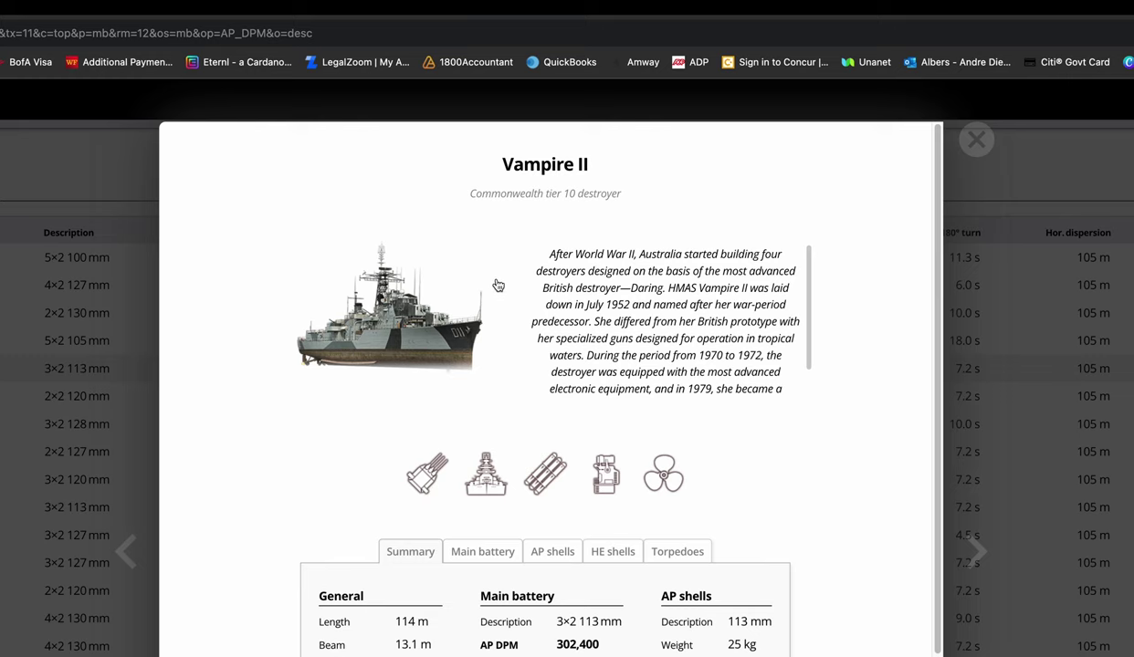
{"action": "left_click", "coordinate": [556, 552]}
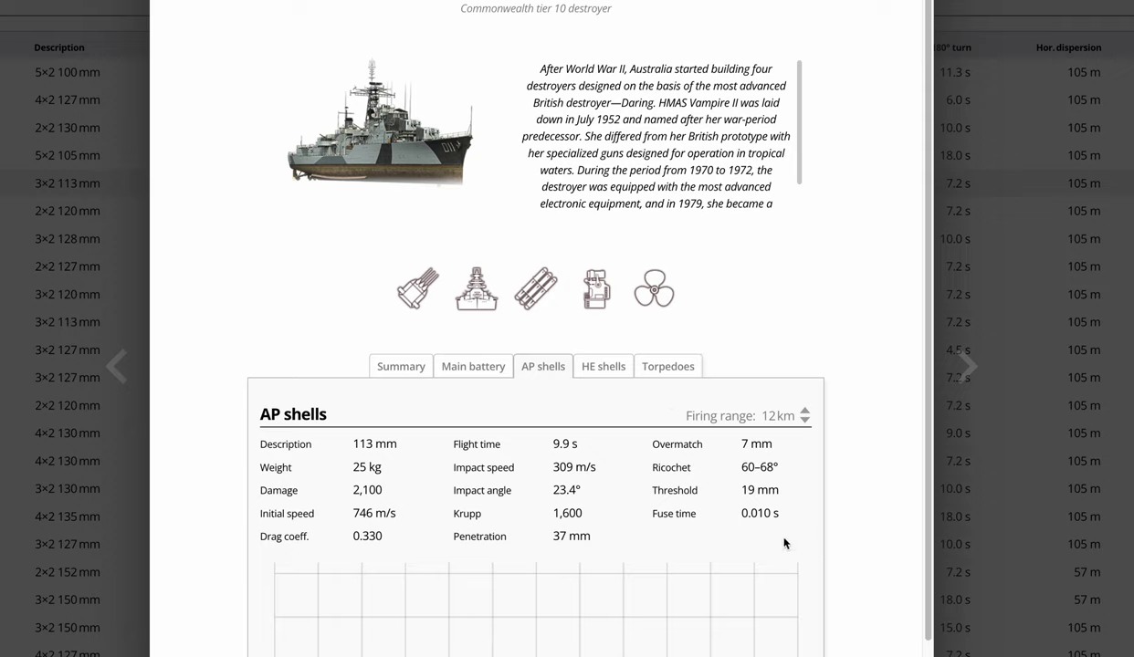
{"action": "mouse_move", "coordinate": [744, 467]}
{"action": "left_mouse_down"}
{"action": "mouse_move", "coordinate": [768, 473]}
{"action": "mouse_move", "coordinate": [769, 463]}
{"action": "mouse_move", "coordinate": [744, 468]}
{"action": "left_mouse_up"}
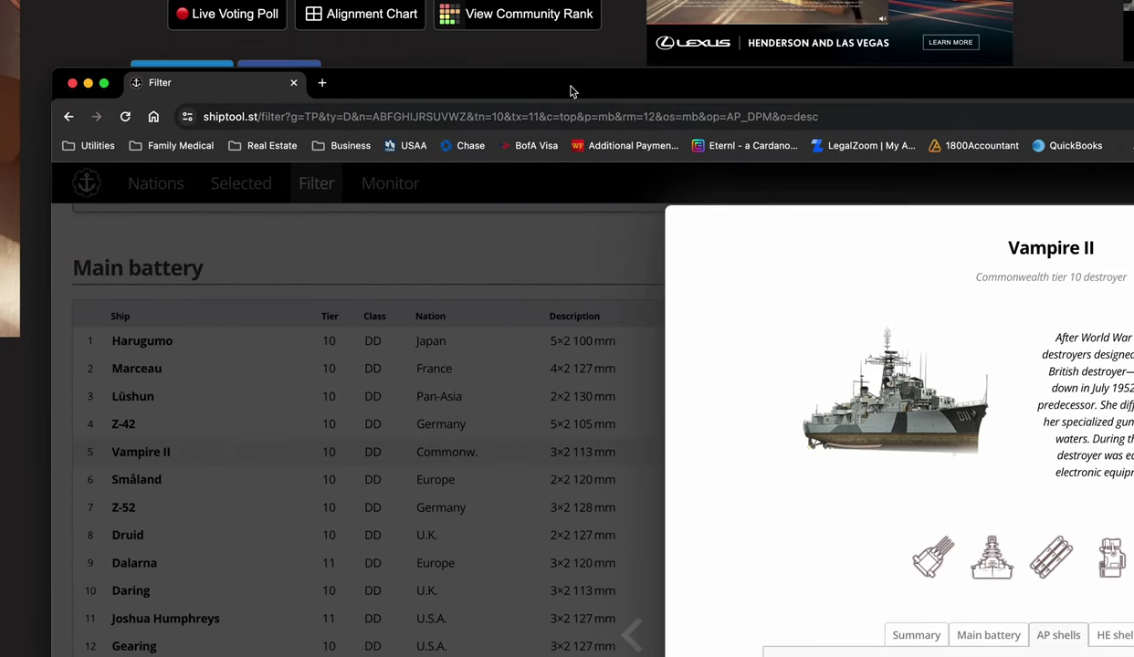
- Return to the tier list and place Yueyang and Z-42, in that order, in the B tier after Tromp
{"action": "key", "text": "super+w"}
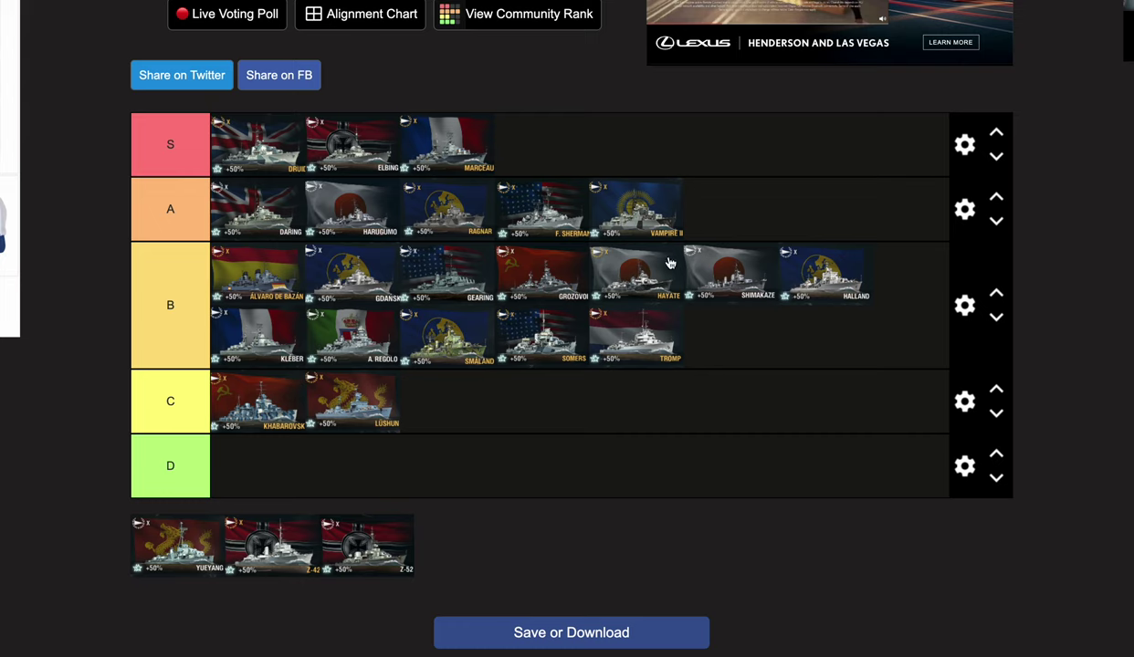
{"action": "left_click_drag", "start_coordinate": [203, 557], "coordinate": [746, 359]}
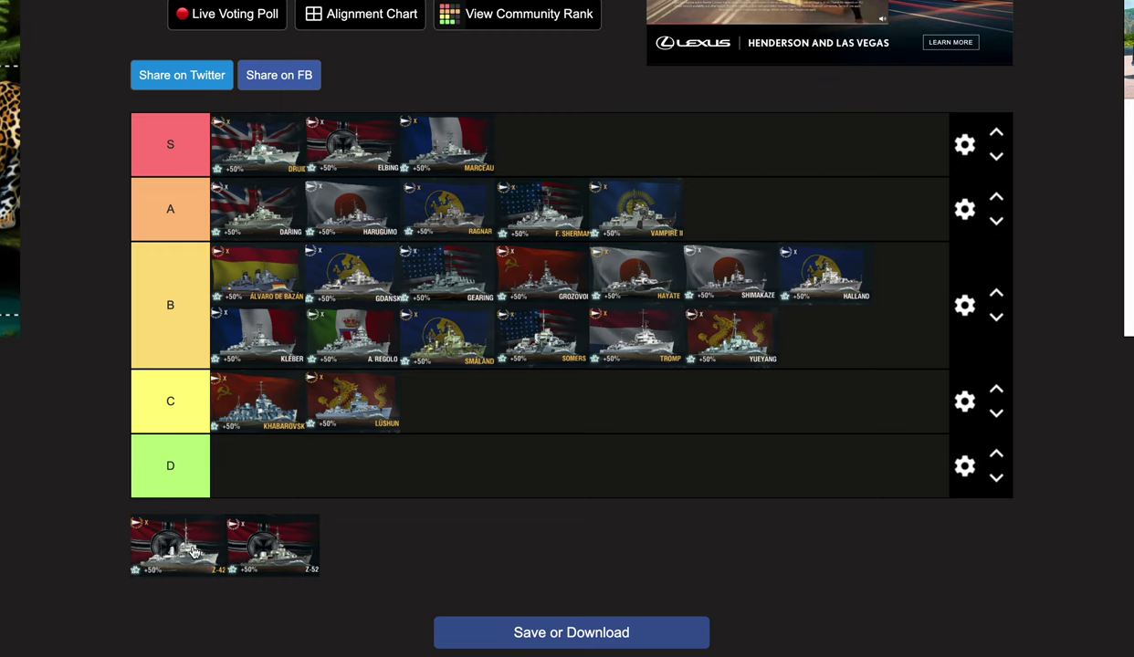
{"action": "left_click_drag", "start_coordinate": [184, 552], "coordinate": [826, 367]}
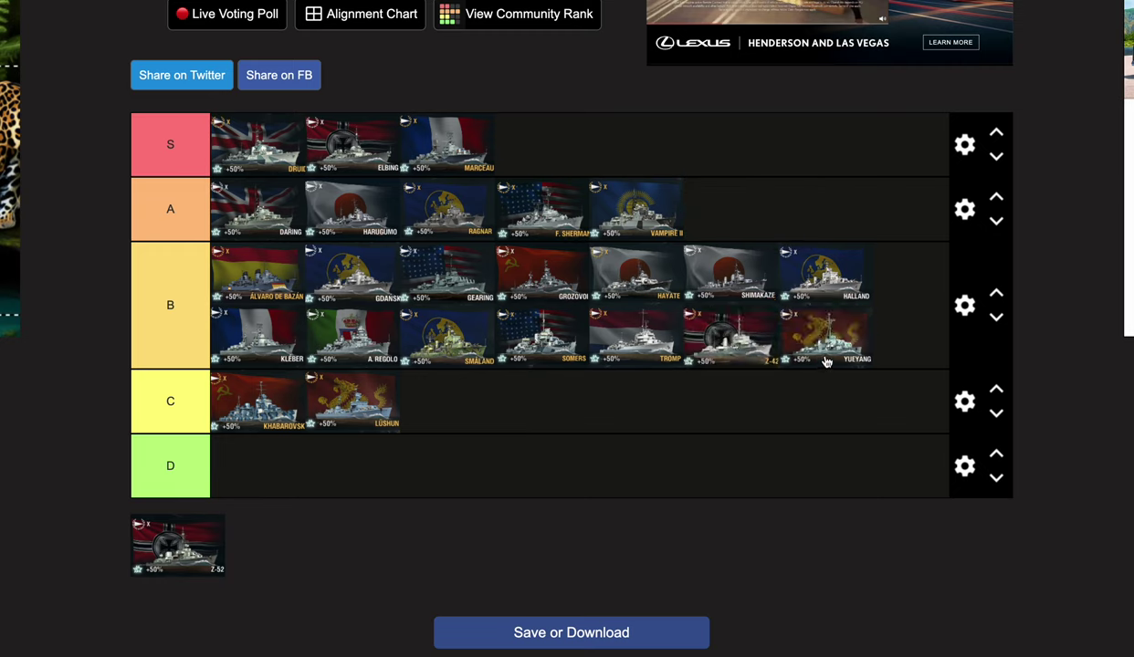
{"action": "left_click_drag", "start_coordinate": [722, 342], "coordinate": [826, 343]}
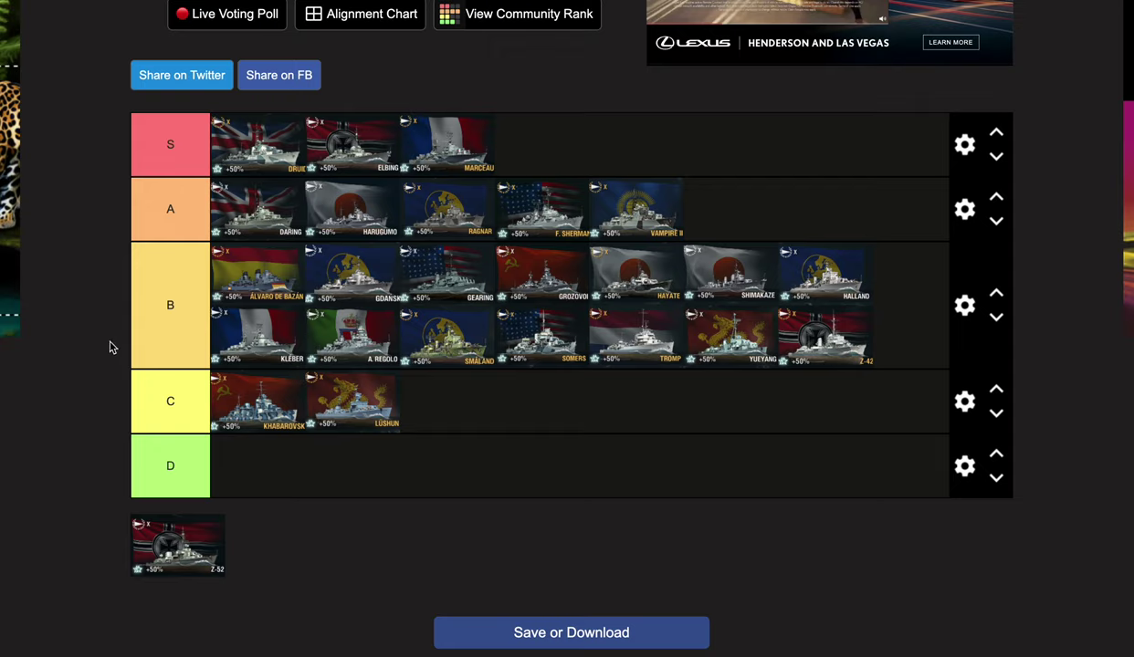
- Compare Z-42's AP DPM with the other destroyers in the ship database, and examine its AP shells' ricochet angles
{"action": "key", "text": "super+Tab"}
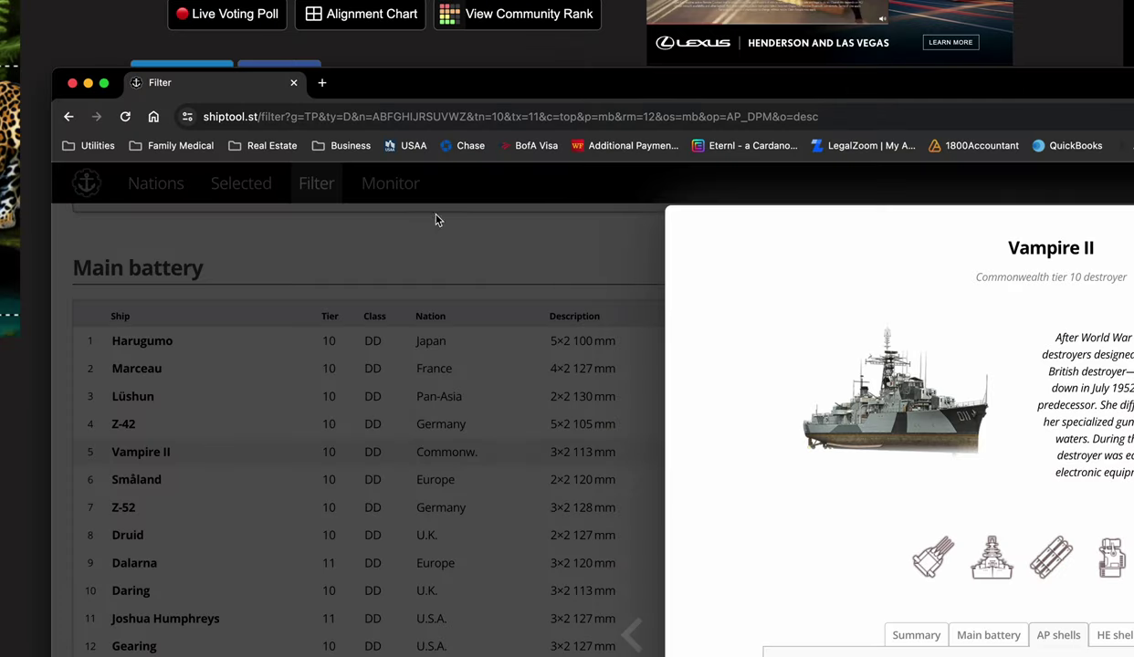
{"action": "left_click_drag", "start_coordinate": [527, 89], "coordinate": [524, 50]}
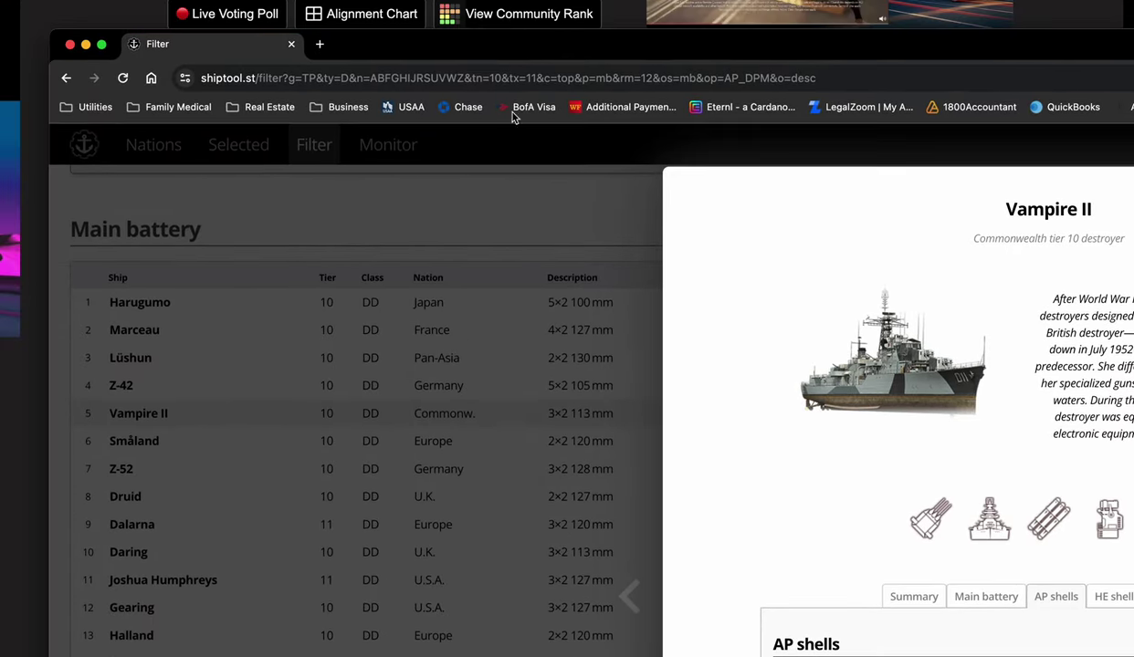
{"action": "left_click", "coordinate": [315, 361]}
{"action": "scroll", "coordinate": [223, 541], "scroll_direction": "down", "scroll_amount": 2}
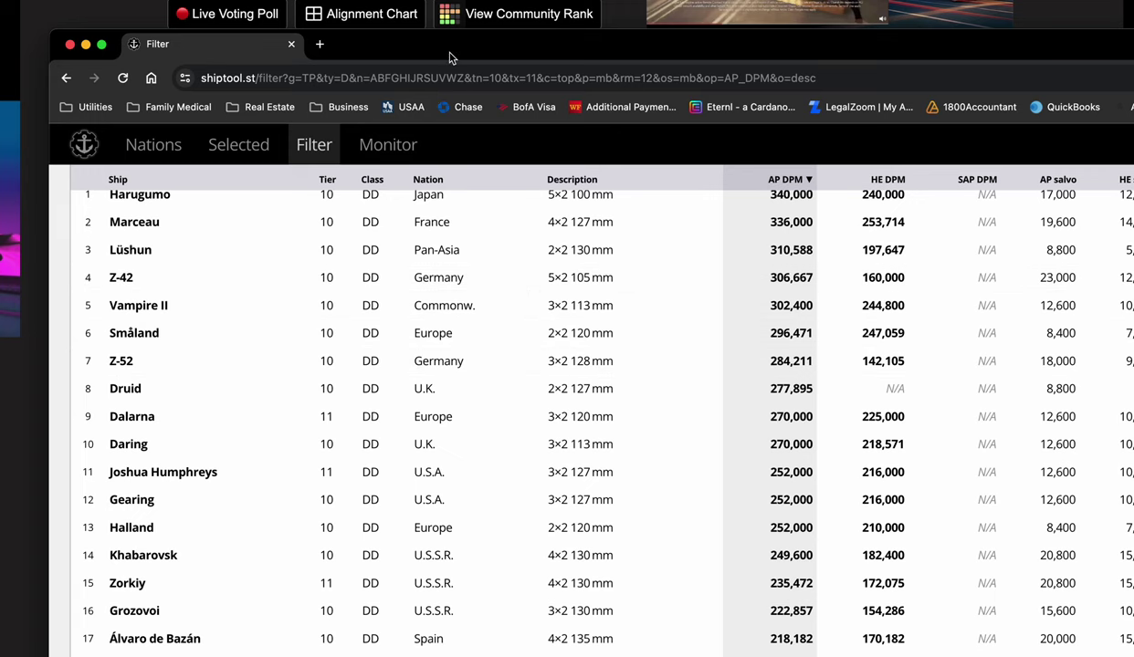
{"action": "left_click_drag", "start_coordinate": [440, 46], "coordinate": [435, 109]}
{"action": "scroll", "coordinate": [702, 477], "scroll_direction": "up", "scroll_amount": 3}
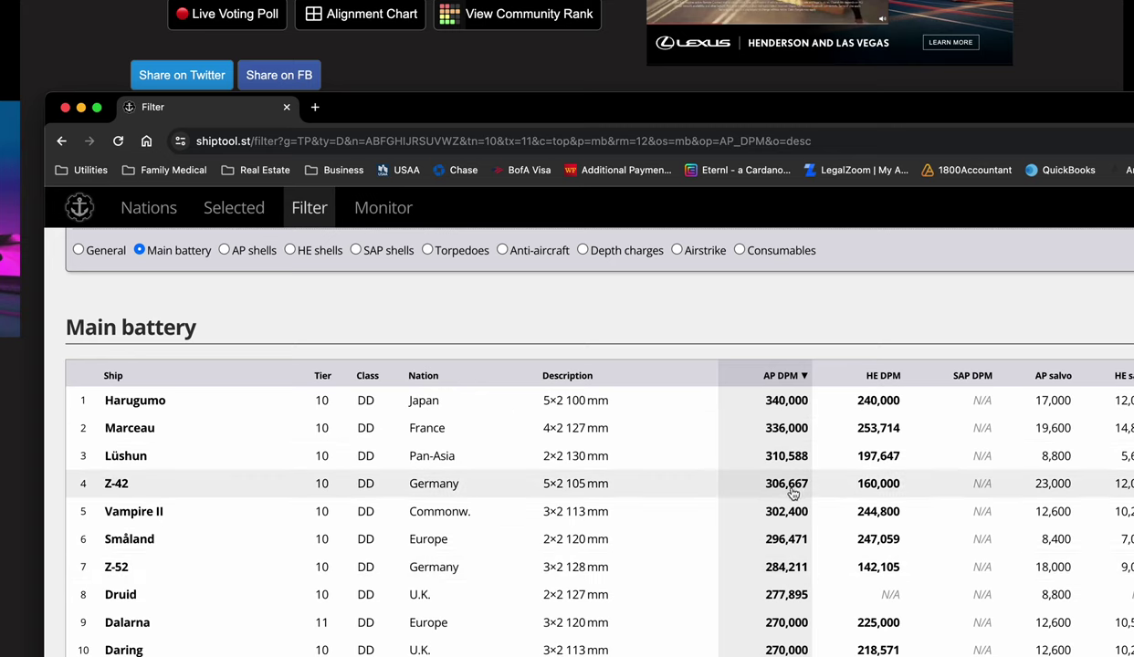
{"action": "left_click", "coordinate": [114, 483]}
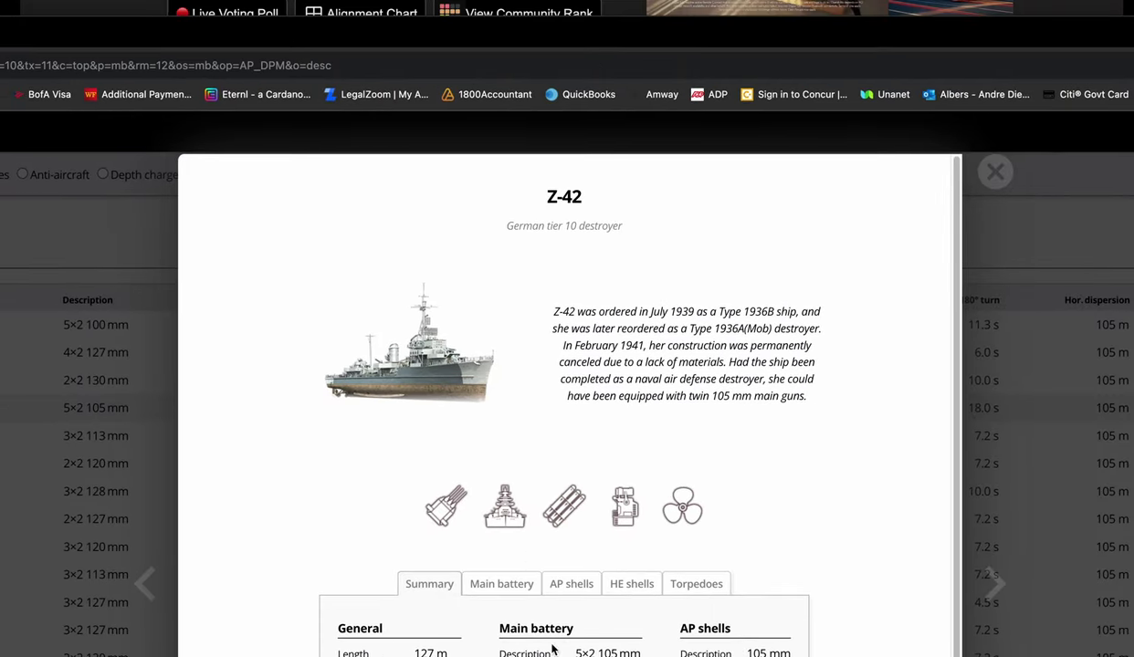
{"action": "left_click", "coordinate": [567, 584]}
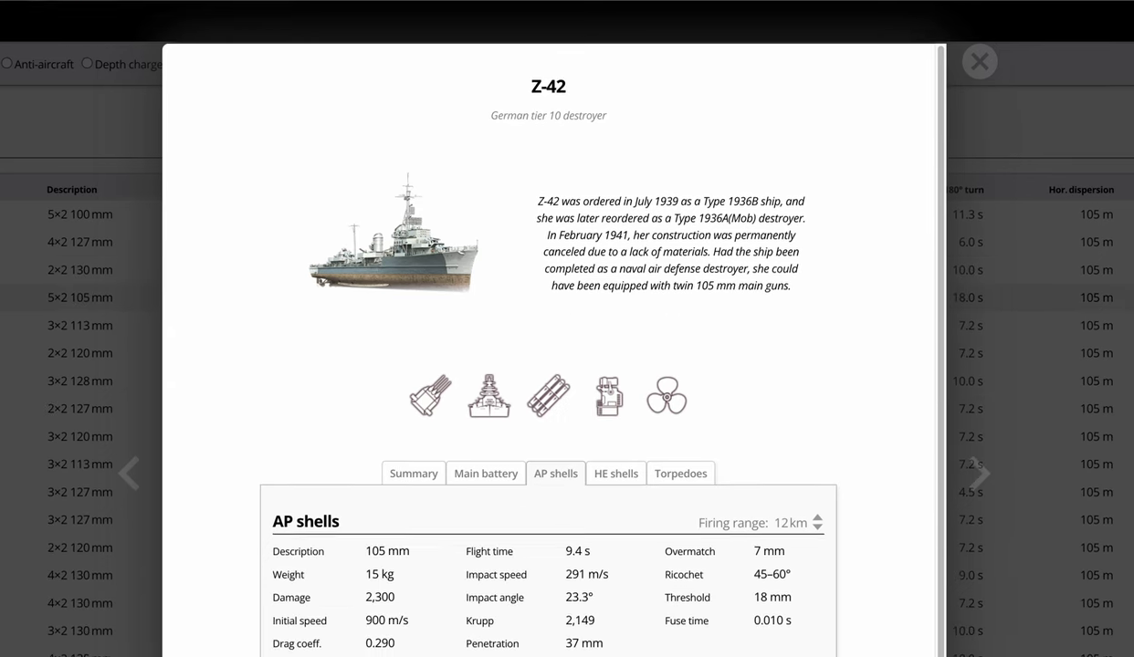
{"action": "left_click_drag", "start_coordinate": [755, 547], "coordinate": [781, 550]}
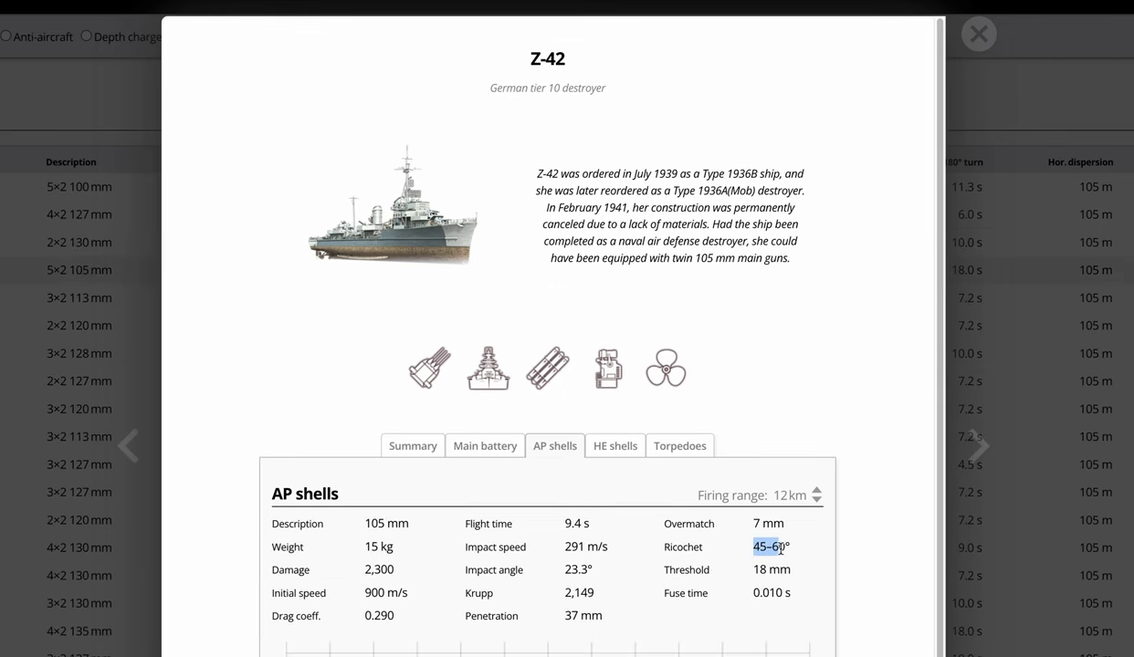